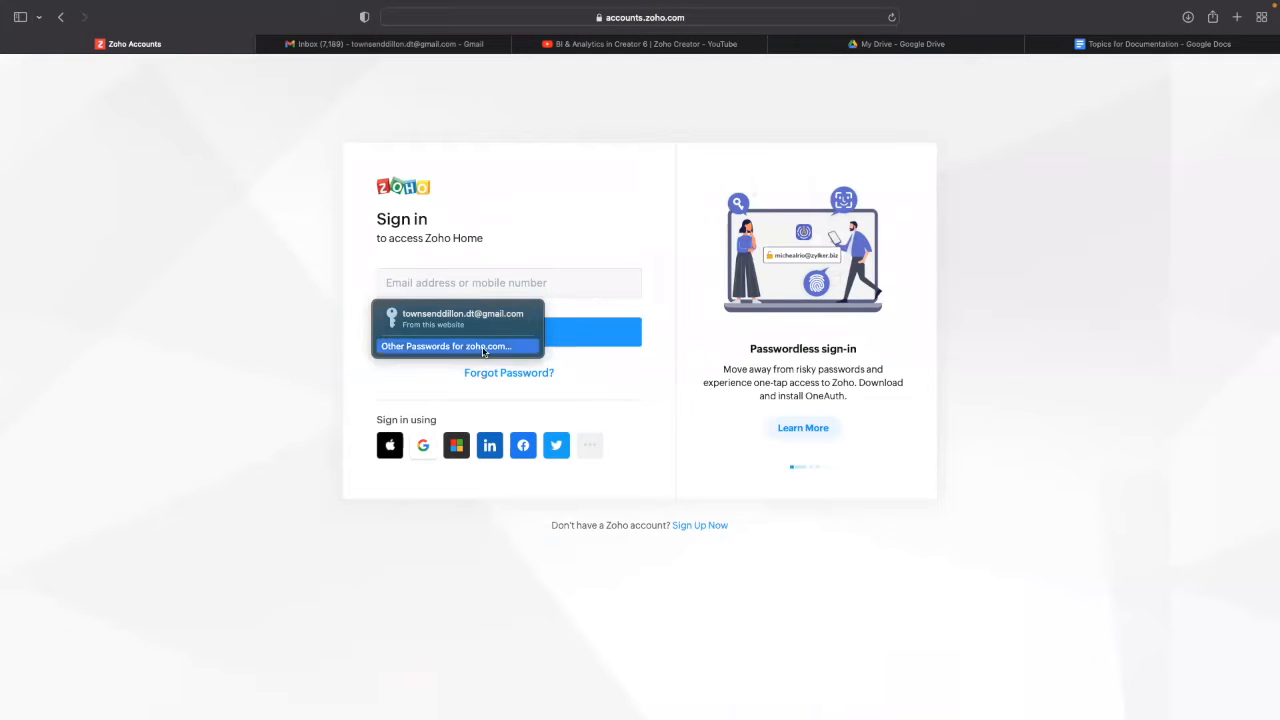
- Sign in to Zoho with the second saved account's autofilled credentials and open Creator
{"action": "left_click", "coordinate": [490, 350]}
{"action": "left_click", "coordinate": [463, 350]}
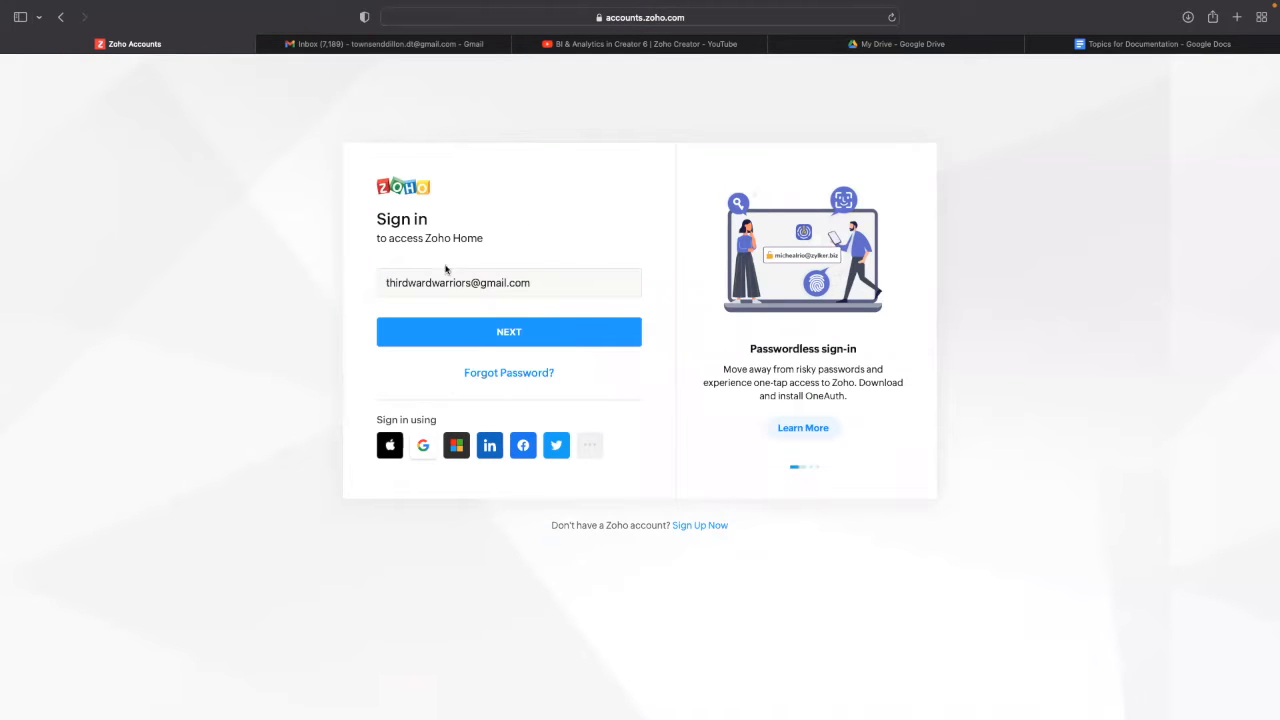
{"action": "left_click", "coordinate": [508, 331]}
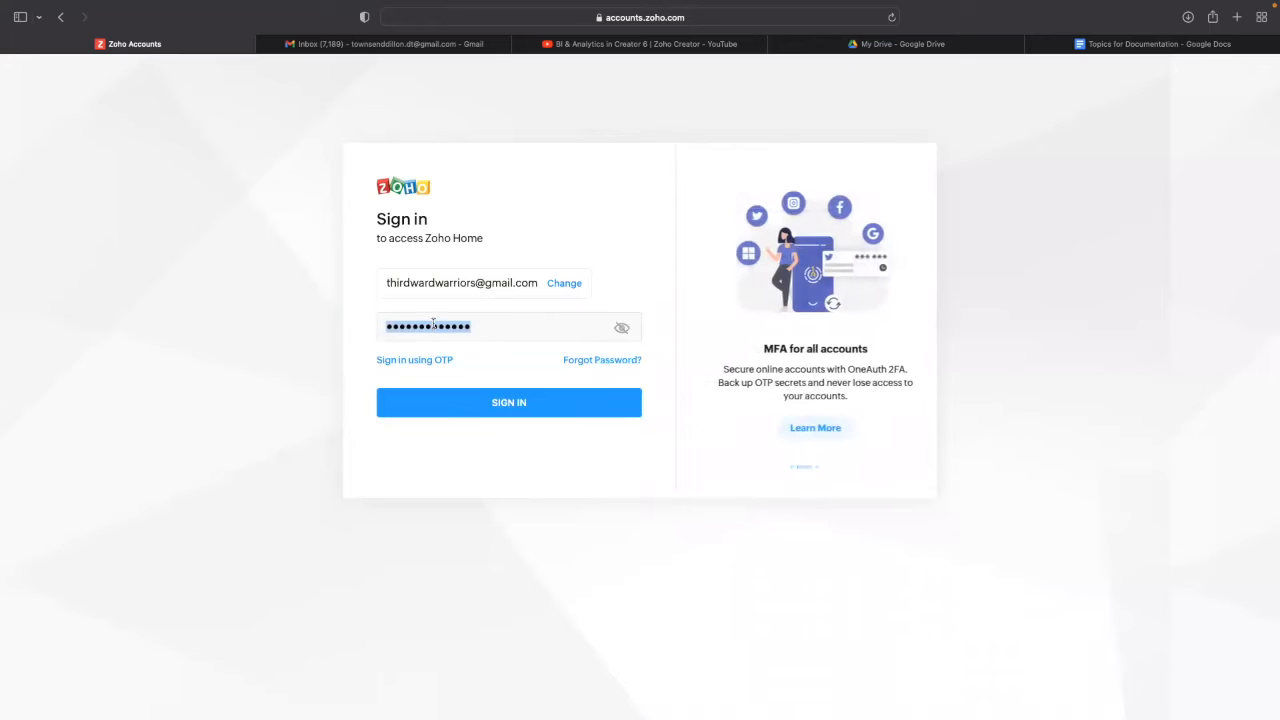
{"action": "left_click", "coordinate": [500, 404]}
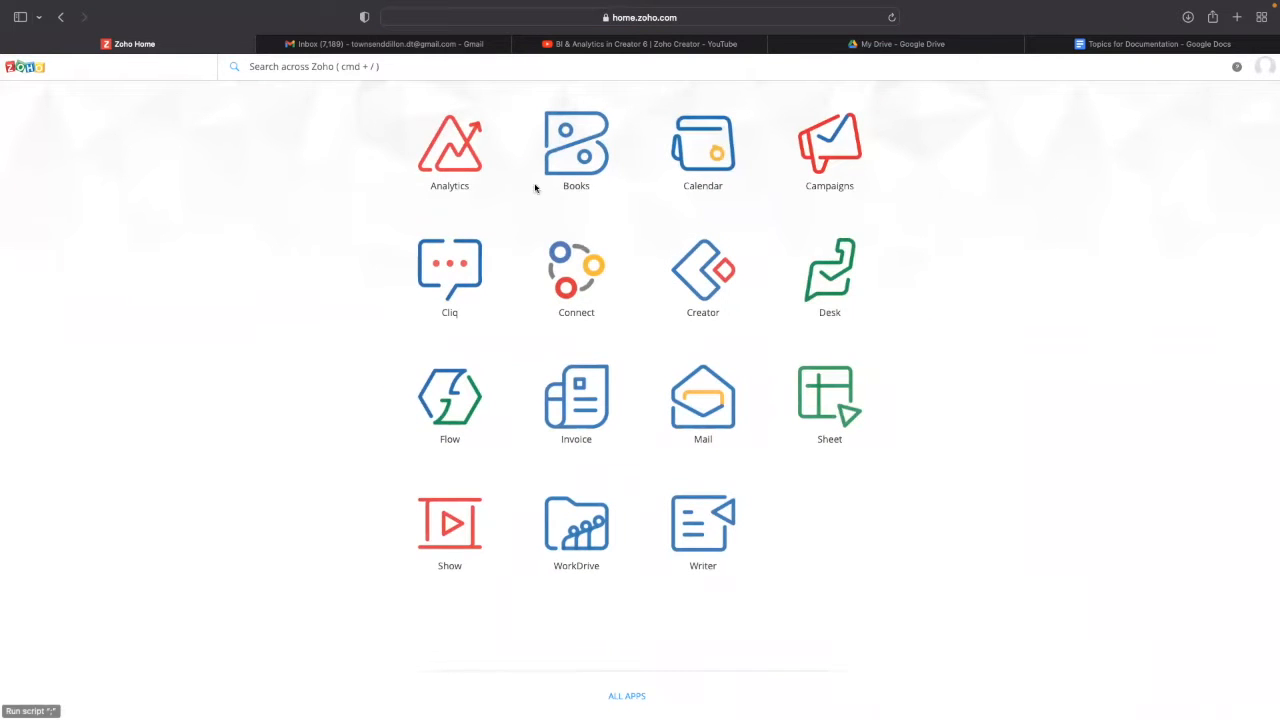
{"action": "left_click", "coordinate": [699, 285]}
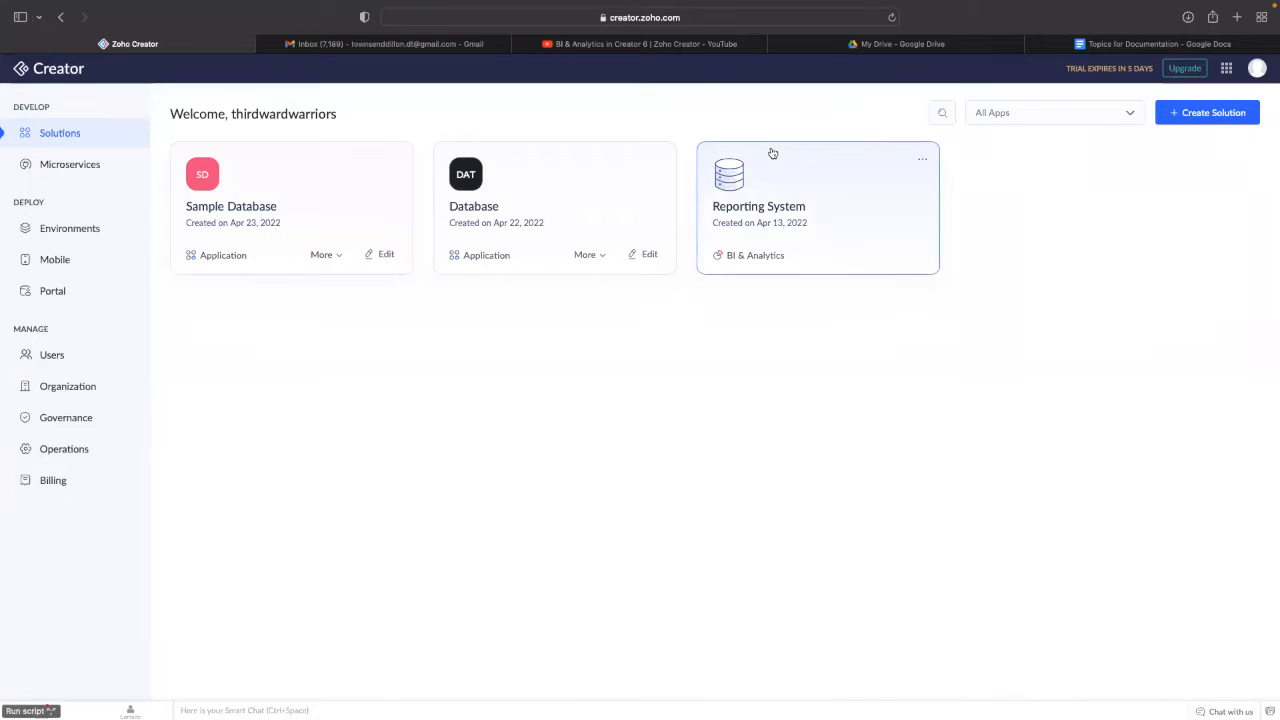
- Open the Reporting System workspace, browse its Tables & Reports, Reports and Data panels, then view Data Sources
{"action": "left_click", "coordinate": [766, 221]}
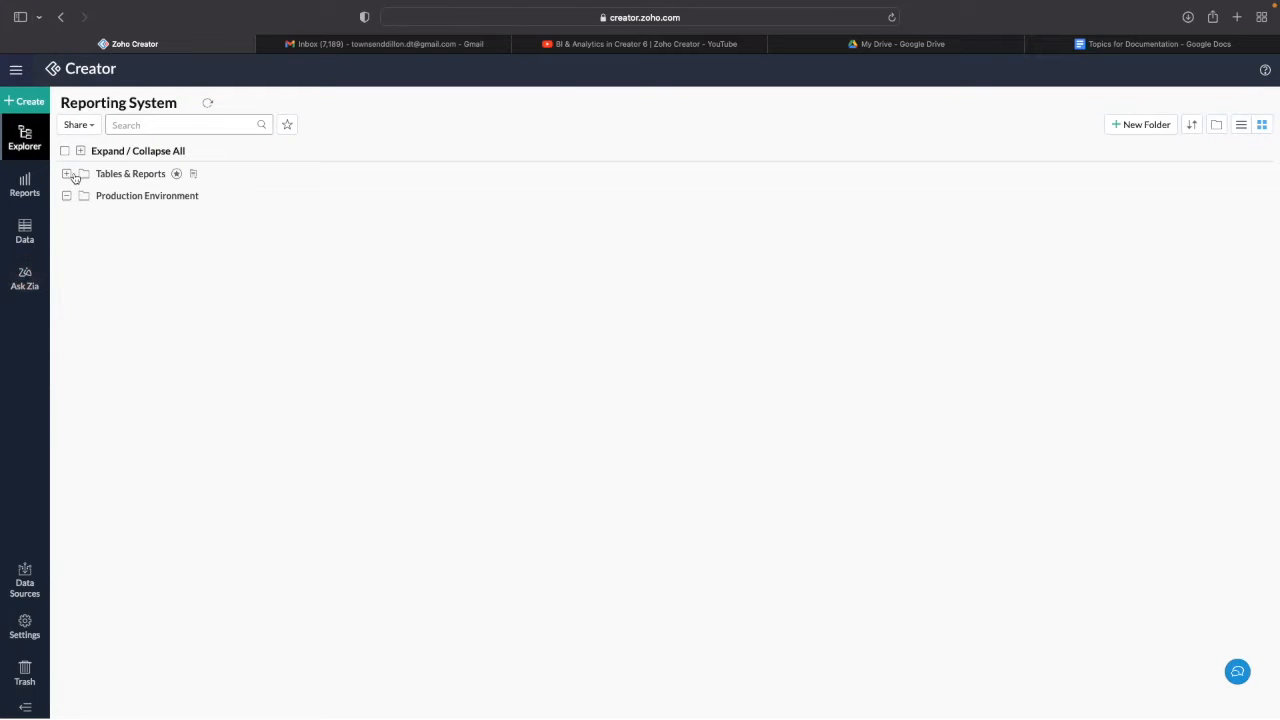
{"action": "left_click", "coordinate": [119, 179]}
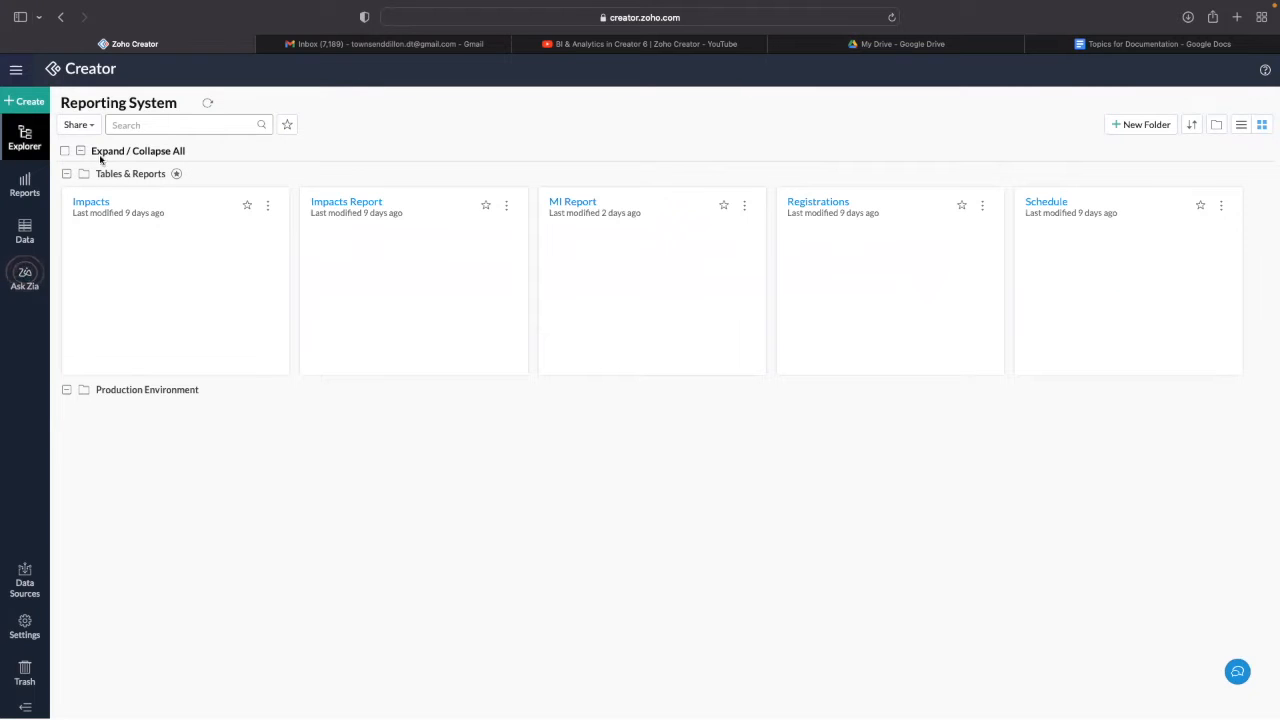
{"action": "left_click", "coordinate": [67, 173]}
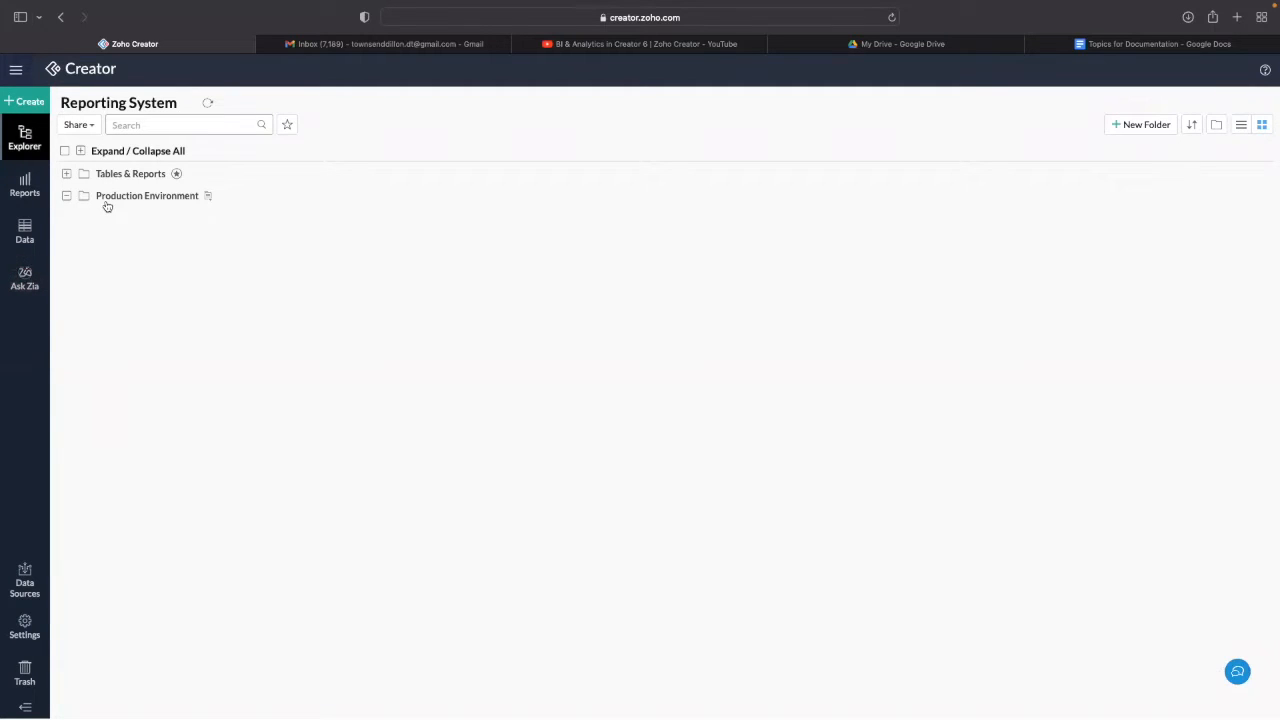
{"action": "left_click", "coordinate": [18, 185]}
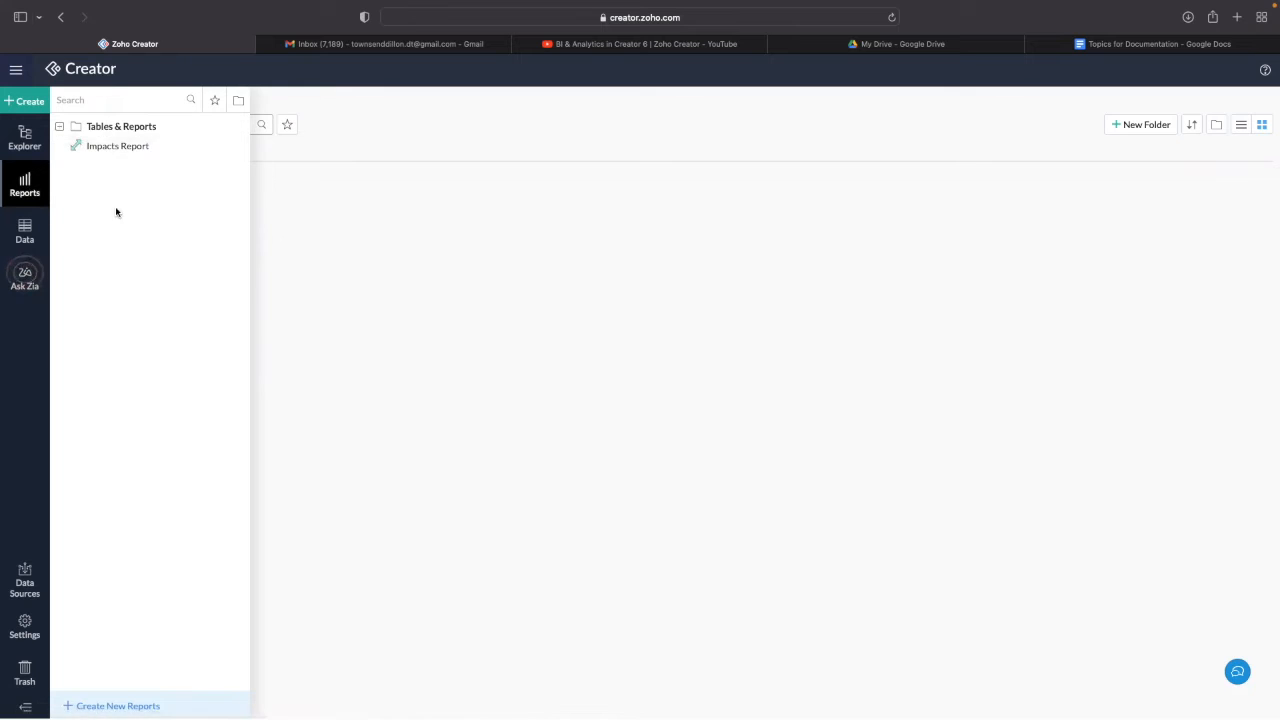
{"action": "left_click", "coordinate": [25, 232]}
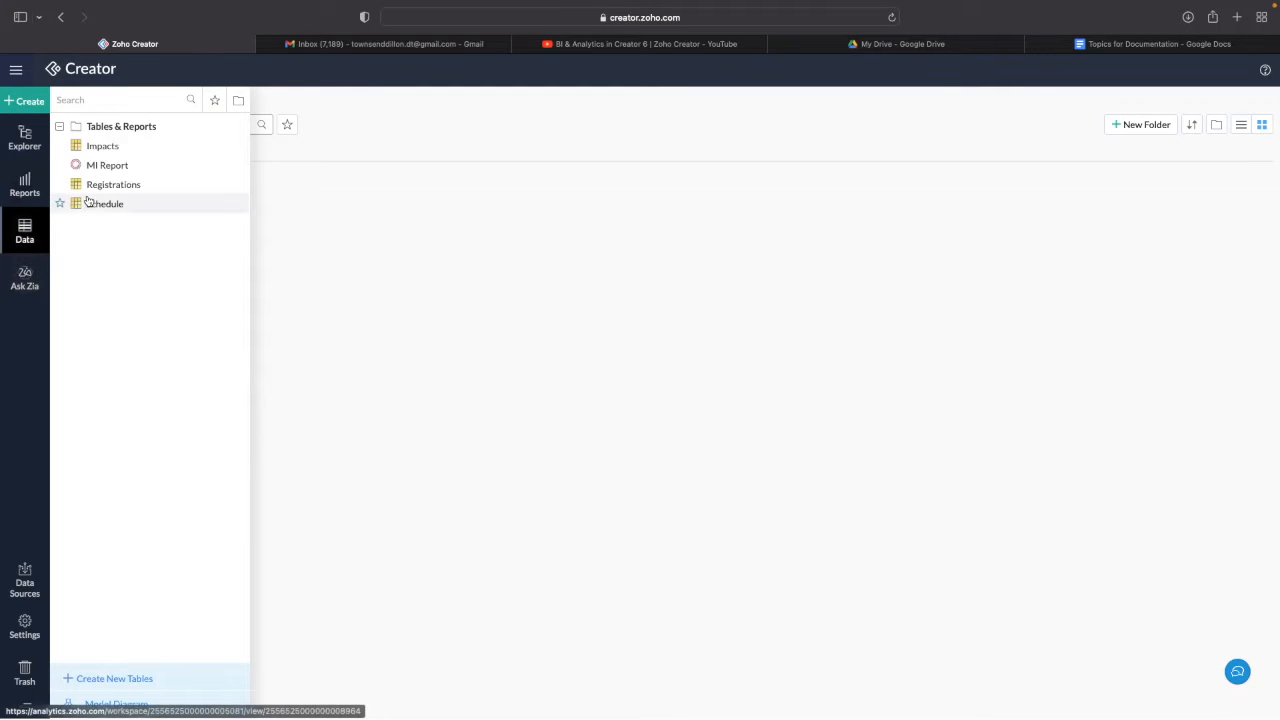
{"action": "left_click", "coordinate": [24, 577]}
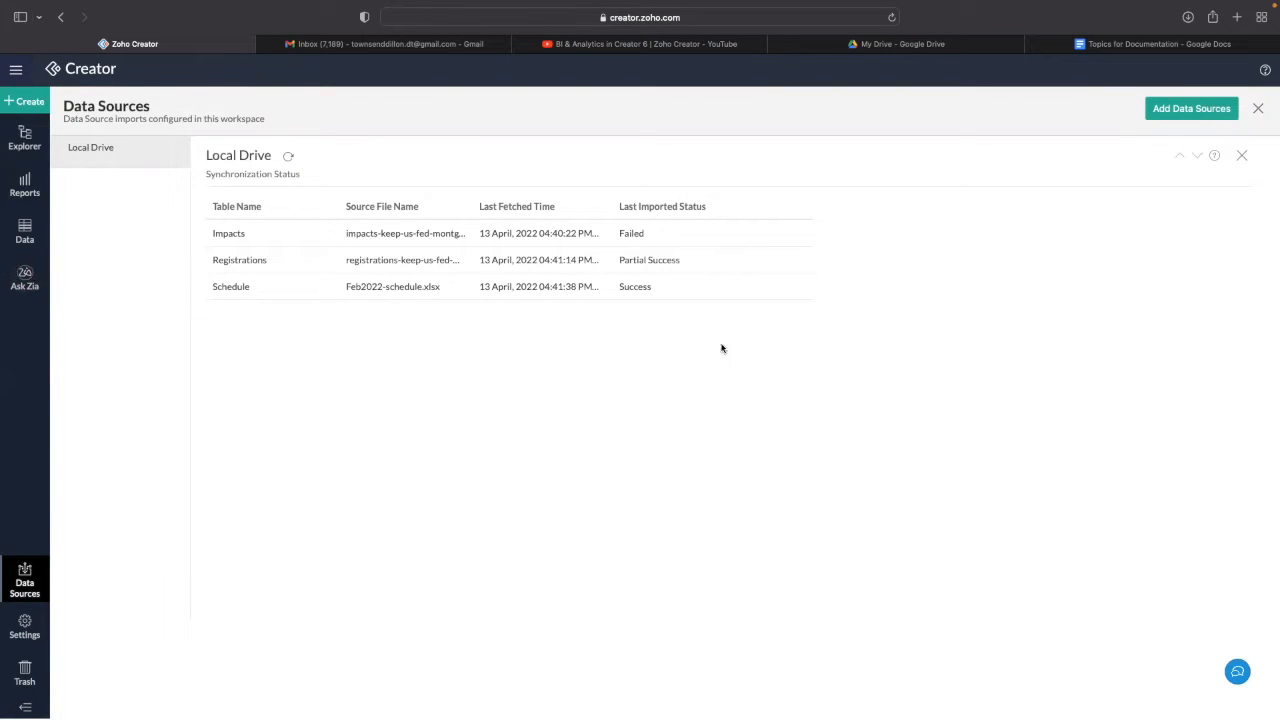
- Start a new data source import from Zoho Creator under Zoho Apps
{"action": "left_click", "coordinate": [1171, 112]}
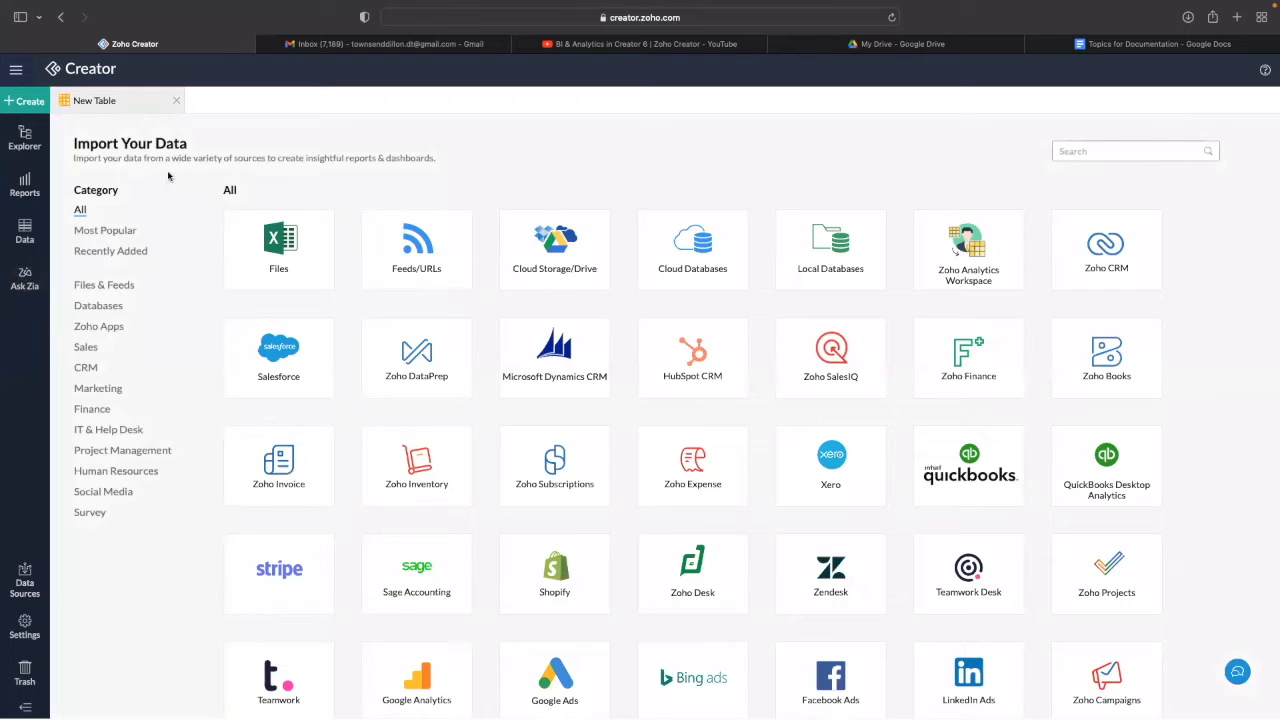
{"action": "left_click", "coordinate": [99, 327]}
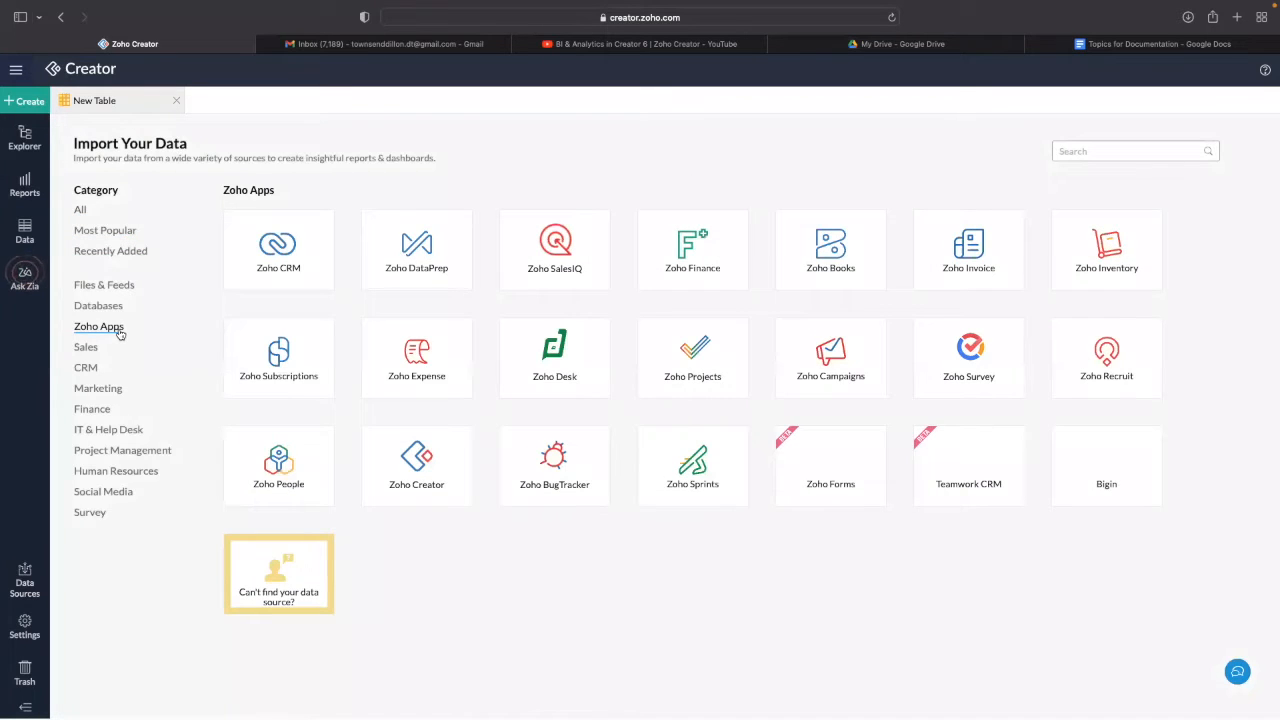
{"action": "mouse_move", "coordinate": [414, 505]}
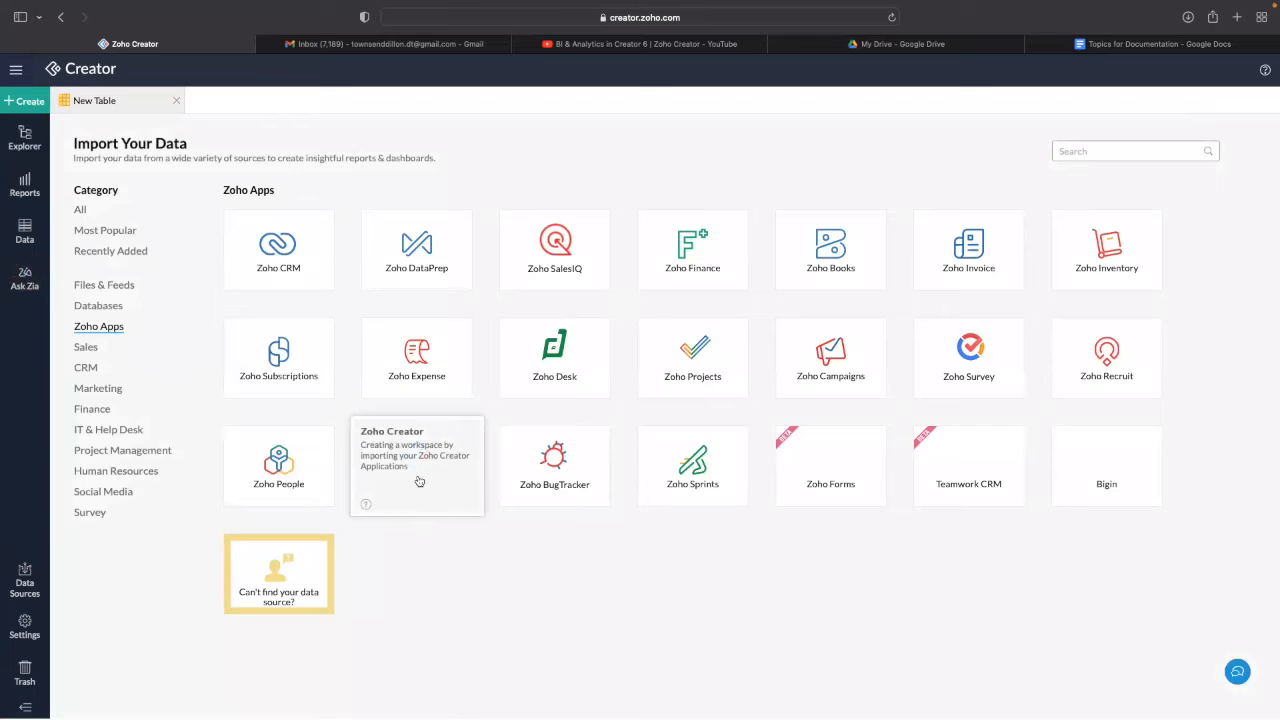
{"action": "left_click", "coordinate": [418, 480]}
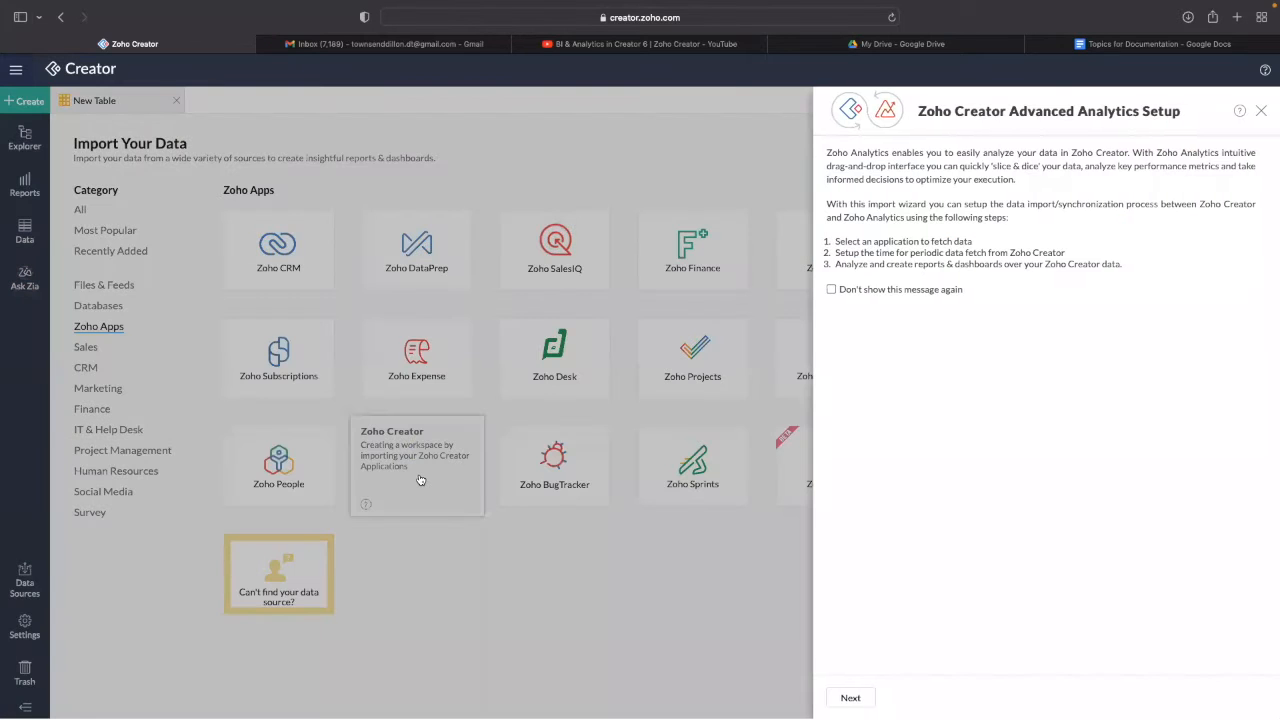
{"action": "left_click", "coordinate": [849, 696]}
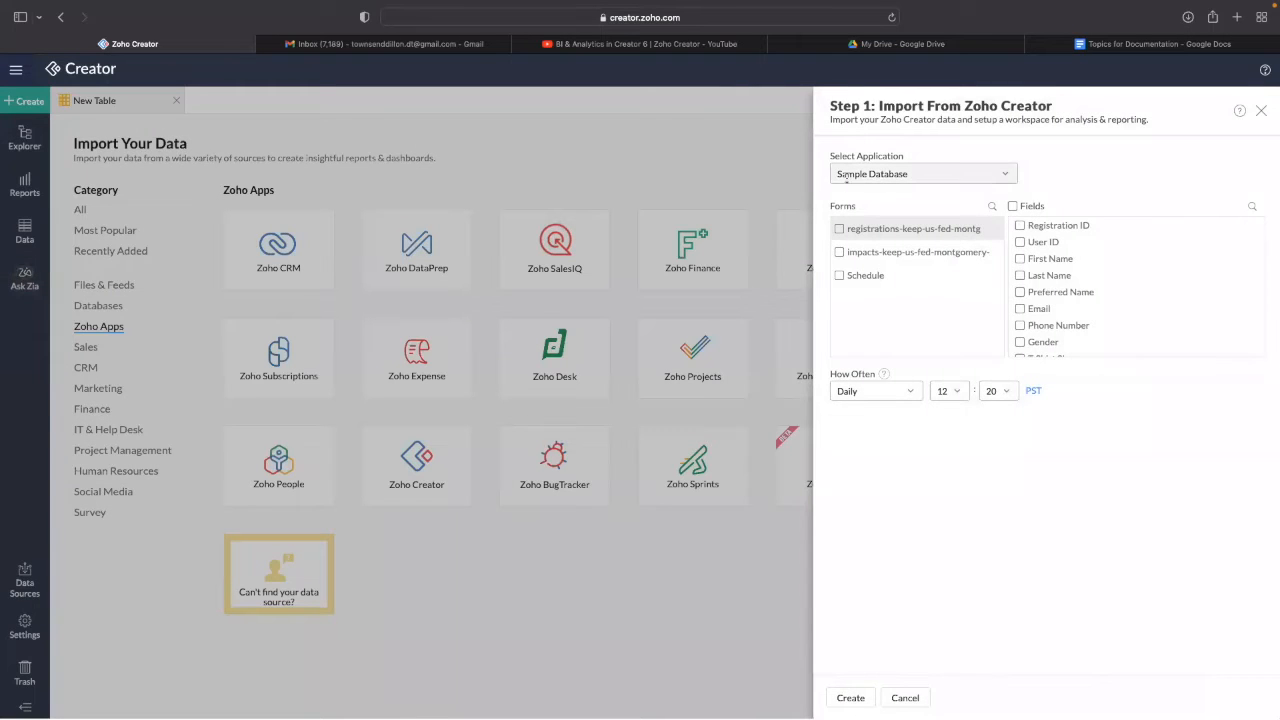
- Choose Sample Database as the application to import from
{"action": "left_click", "coordinate": [840, 180]}
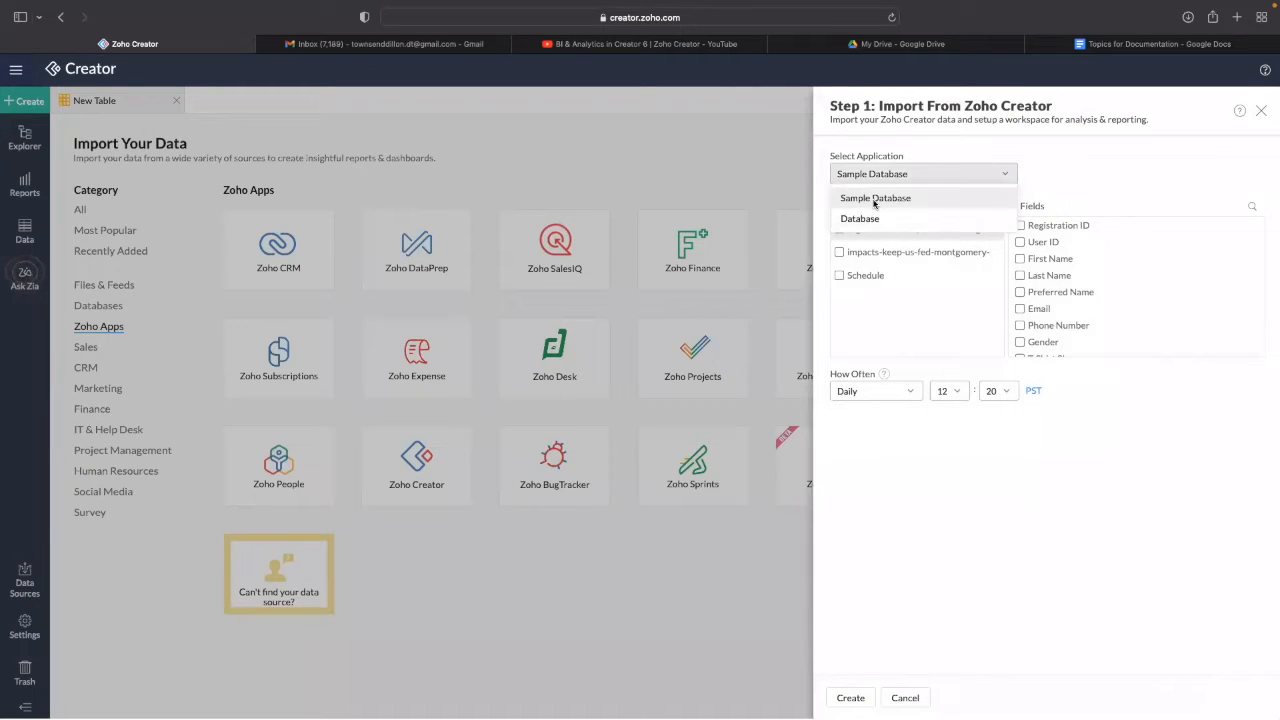
{"action": "left_click", "coordinate": [878, 199]}
{"action": "left_click", "coordinate": [878, 175]}
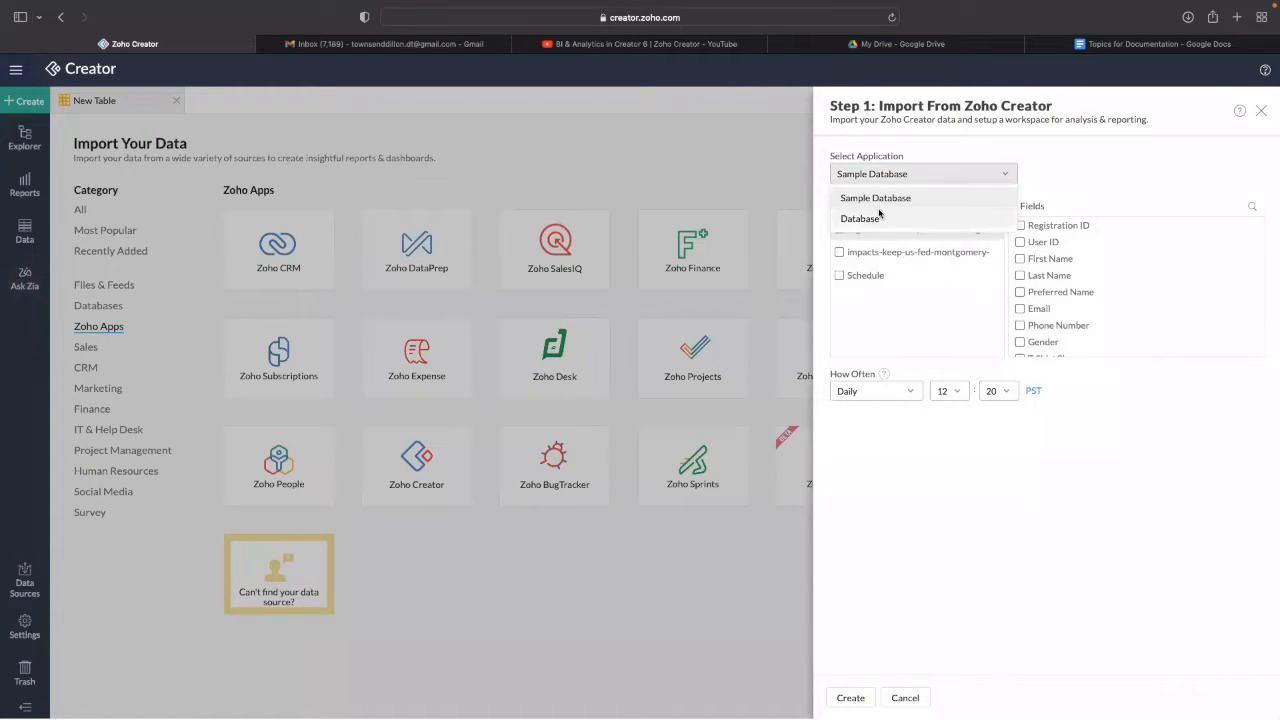
{"action": "left_click", "coordinate": [877, 210]}
{"action": "left_click", "coordinate": [876, 175]}
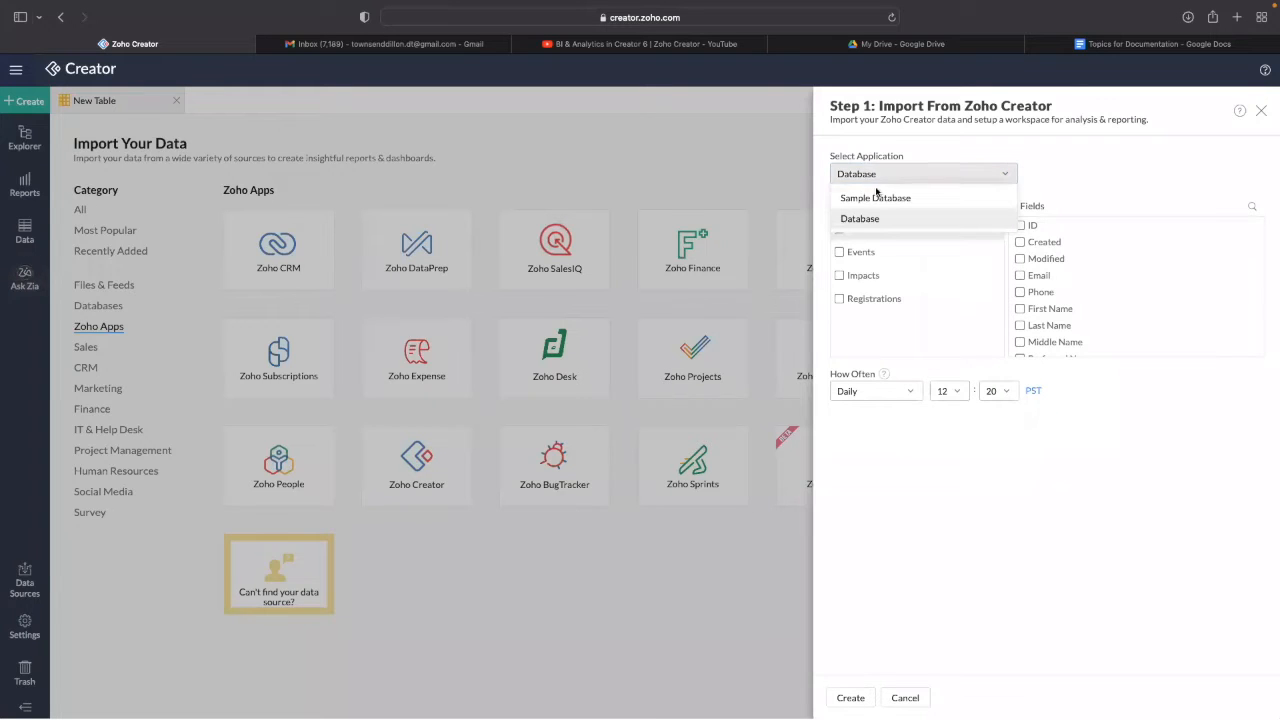
{"action": "left_click", "coordinate": [878, 205]}
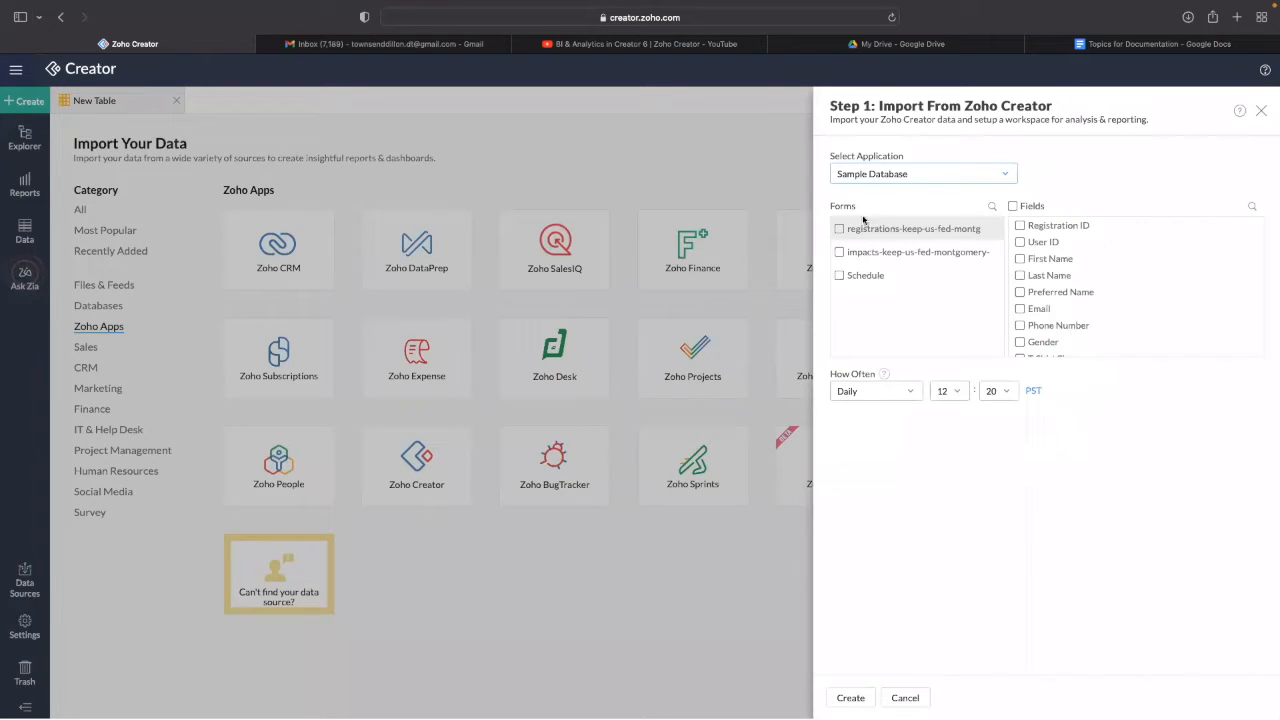
- Include the registrations, impacts and Schedule forms with all of their fields
{"action": "left_click", "coordinate": [839, 230]}
{"action": "left_click", "coordinate": [1014, 206]}
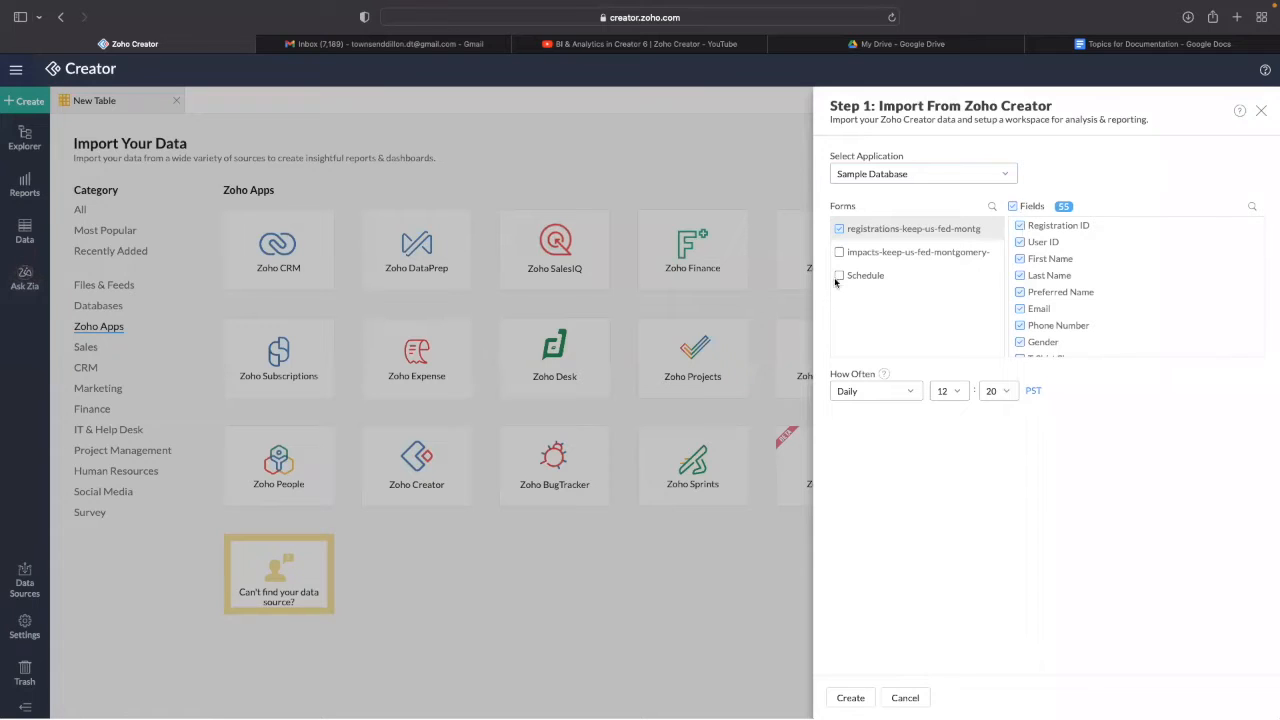
{"action": "left_click", "coordinate": [839, 252]}
{"action": "left_click", "coordinate": [1014, 206]}
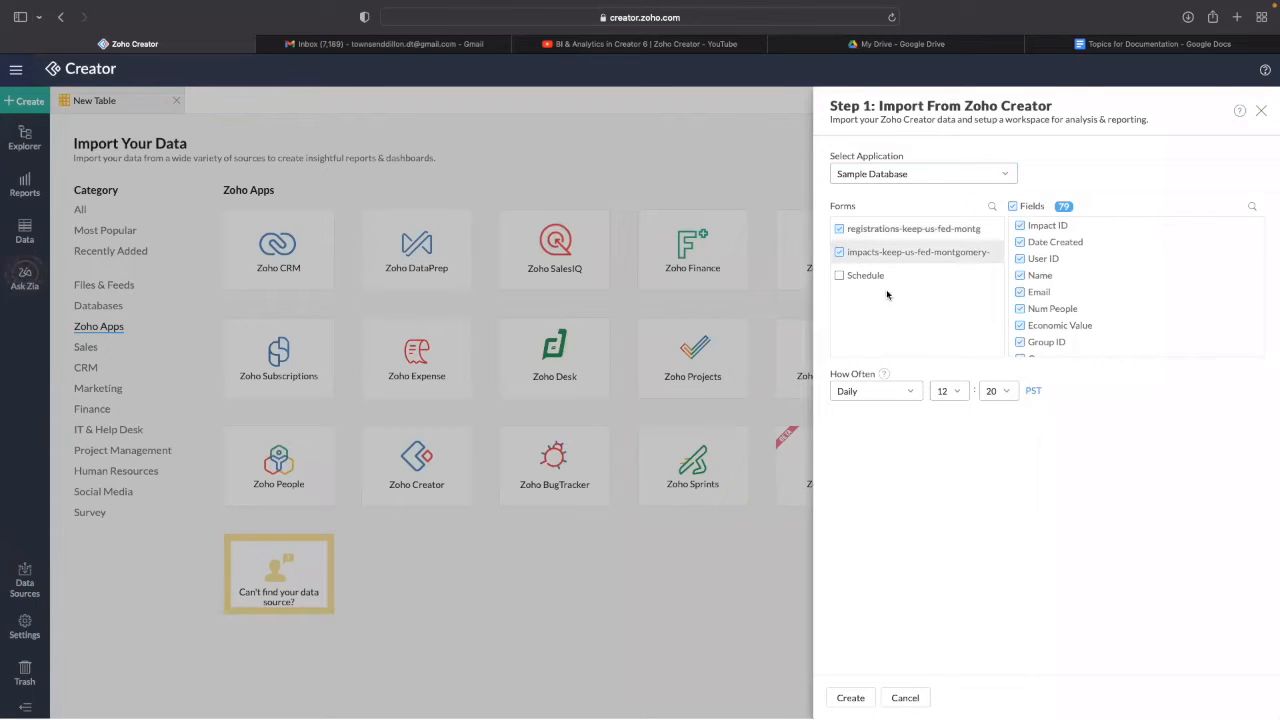
{"action": "left_click", "coordinate": [841, 276]}
{"action": "left_click", "coordinate": [842, 277]}
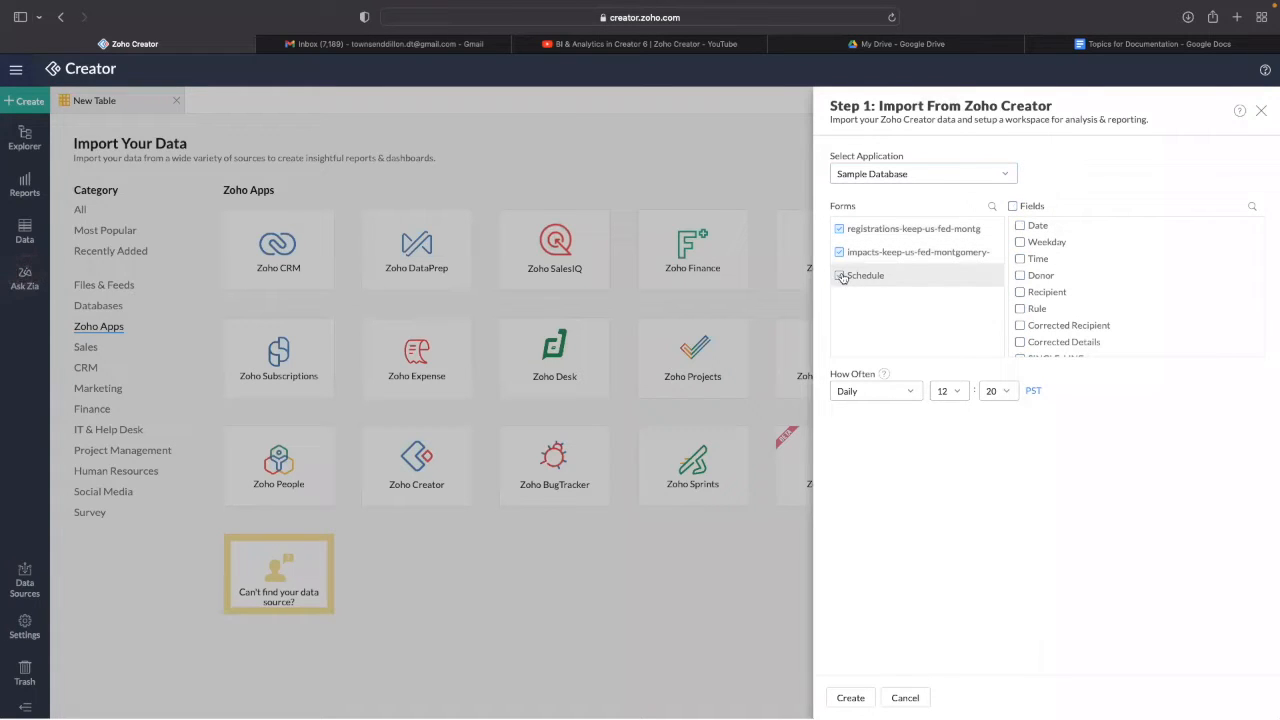
{"action": "left_click", "coordinate": [1013, 207]}
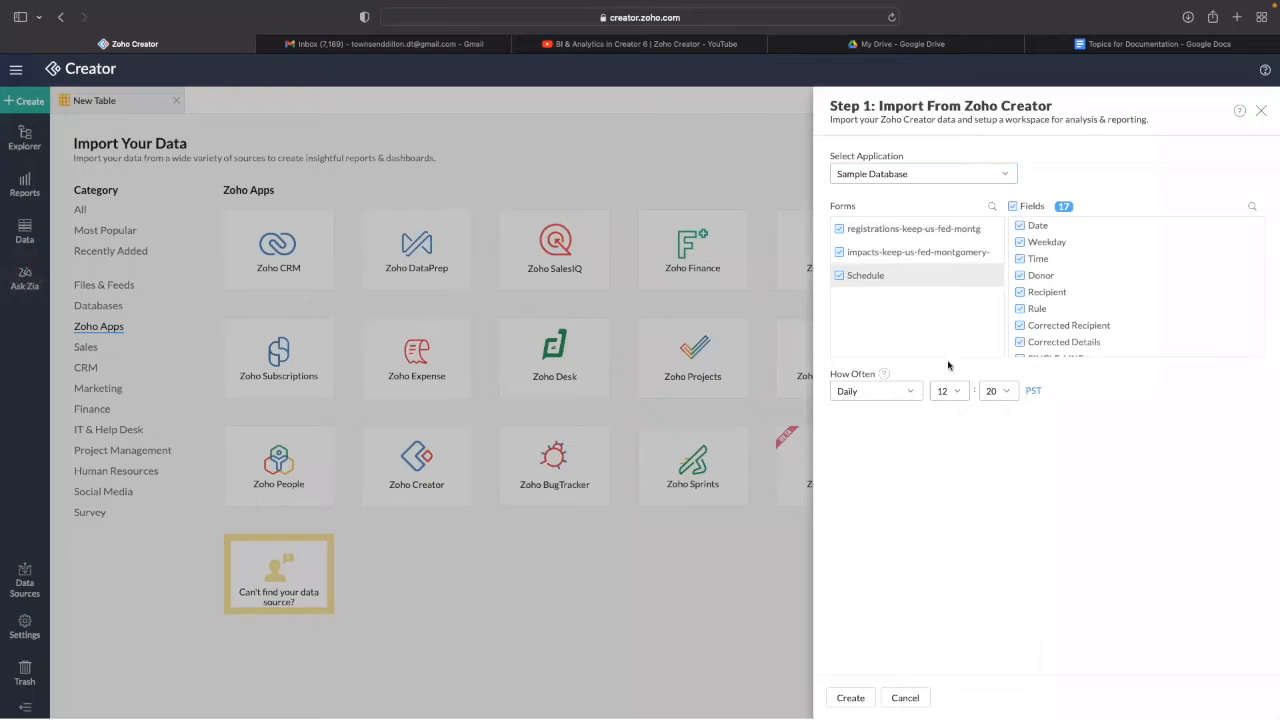
- Schedule the sync Daily at 12:20 and create the import
{"action": "left_click", "coordinate": [885, 393]}
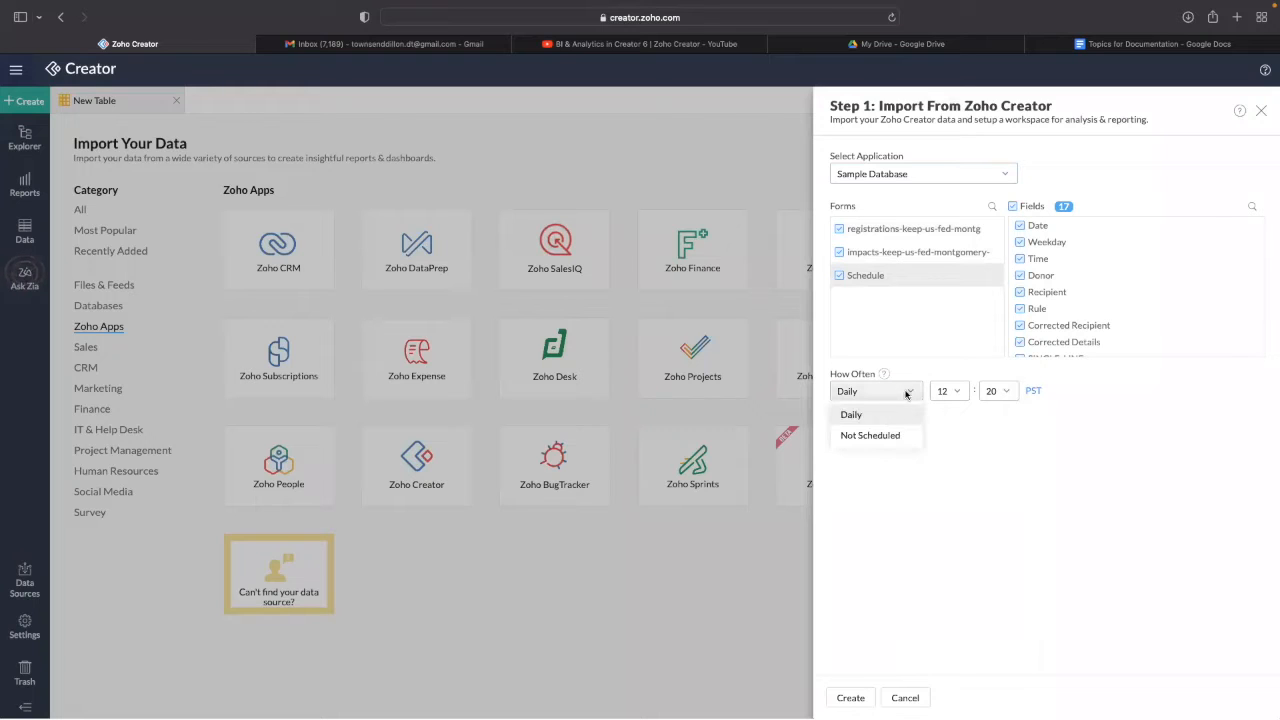
{"action": "left_click", "coordinate": [969, 466]}
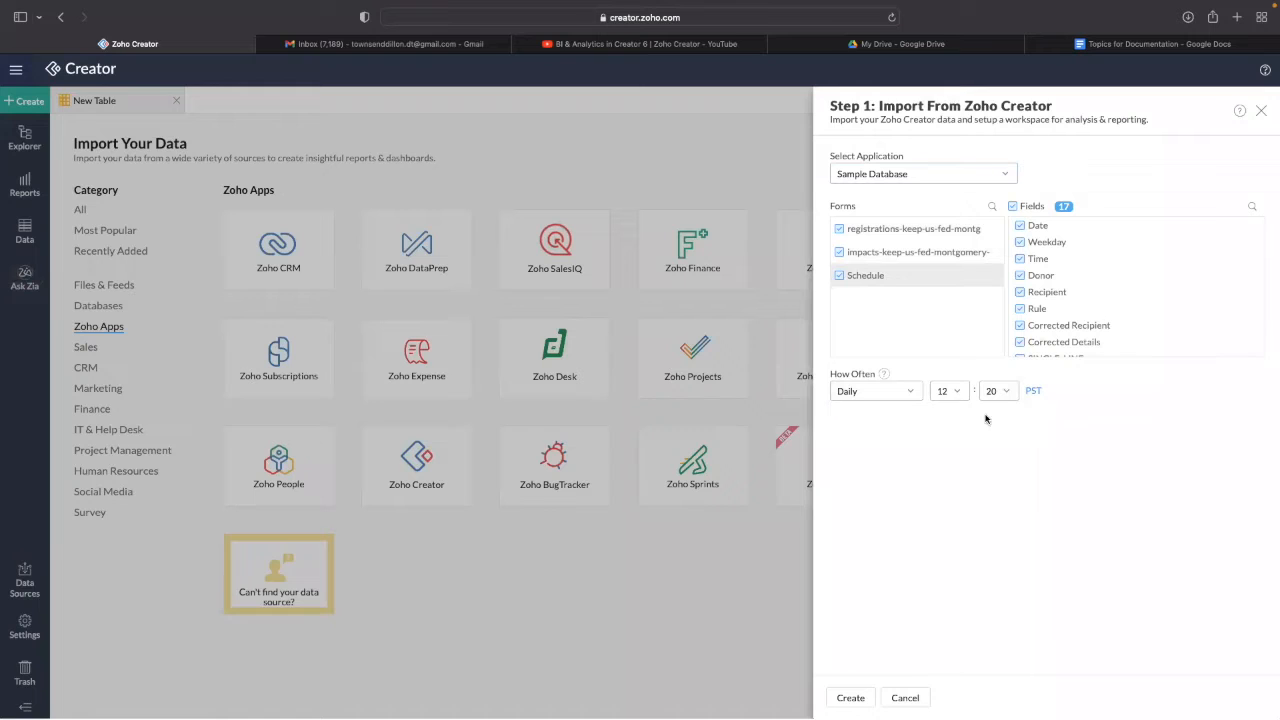
{"action": "left_click", "coordinate": [955, 392]}
{"action": "left_click", "coordinate": [1016, 434]}
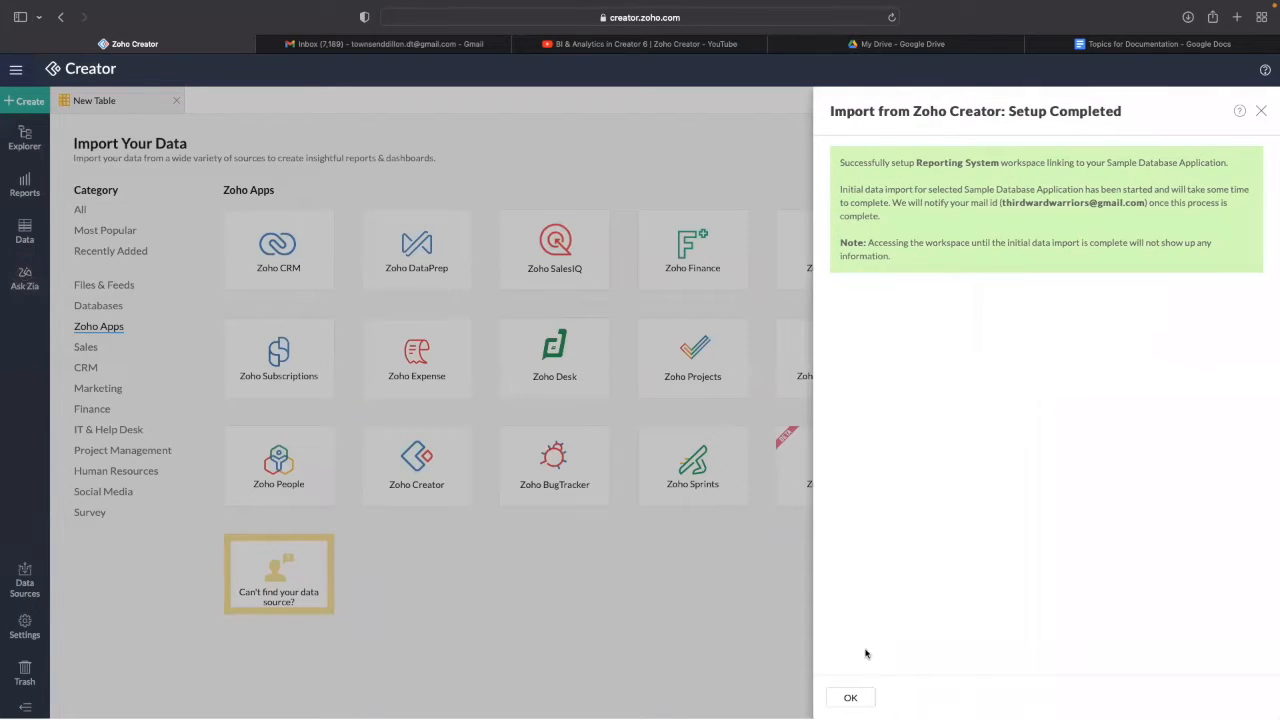
{"action": "left_click", "coordinate": [851, 699]}
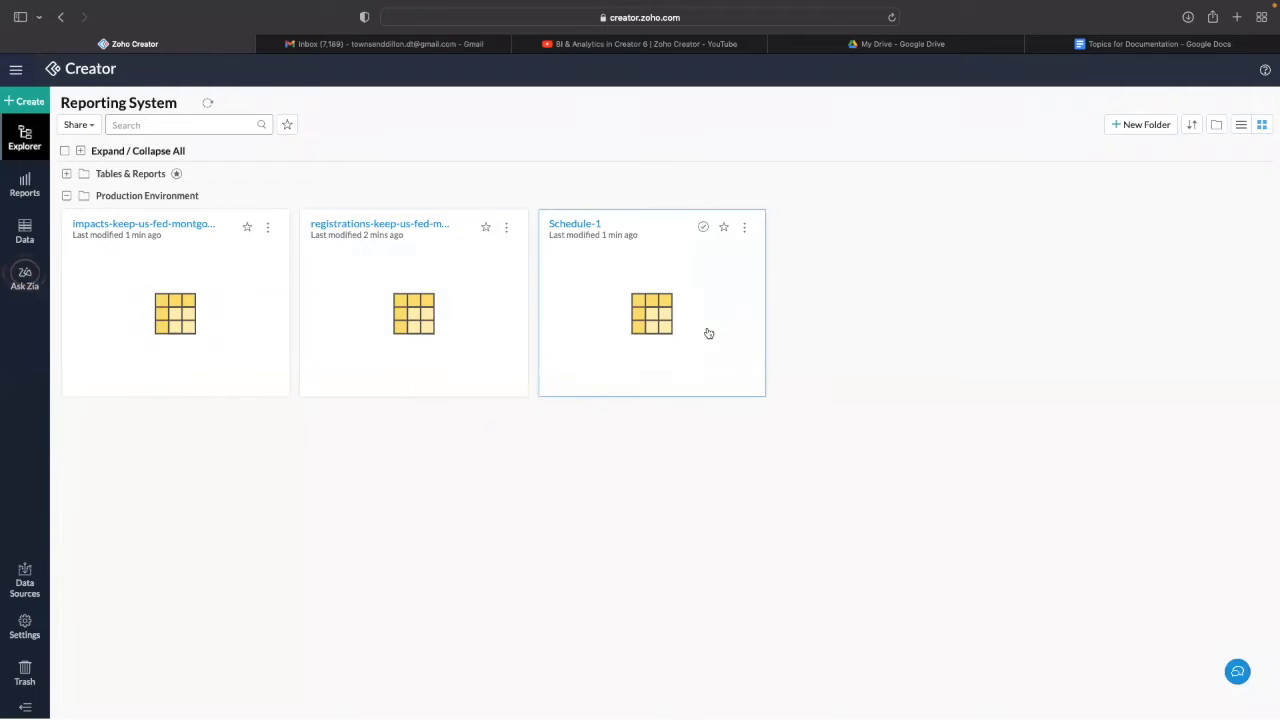
- Open the imported impacts table in Production Environment, scan its 22090 rows' columns, then close it
{"action": "left_click", "coordinate": [91, 197]}
{"action": "left_click", "coordinate": [74, 198]}
{"action": "left_click", "coordinate": [184, 301]}
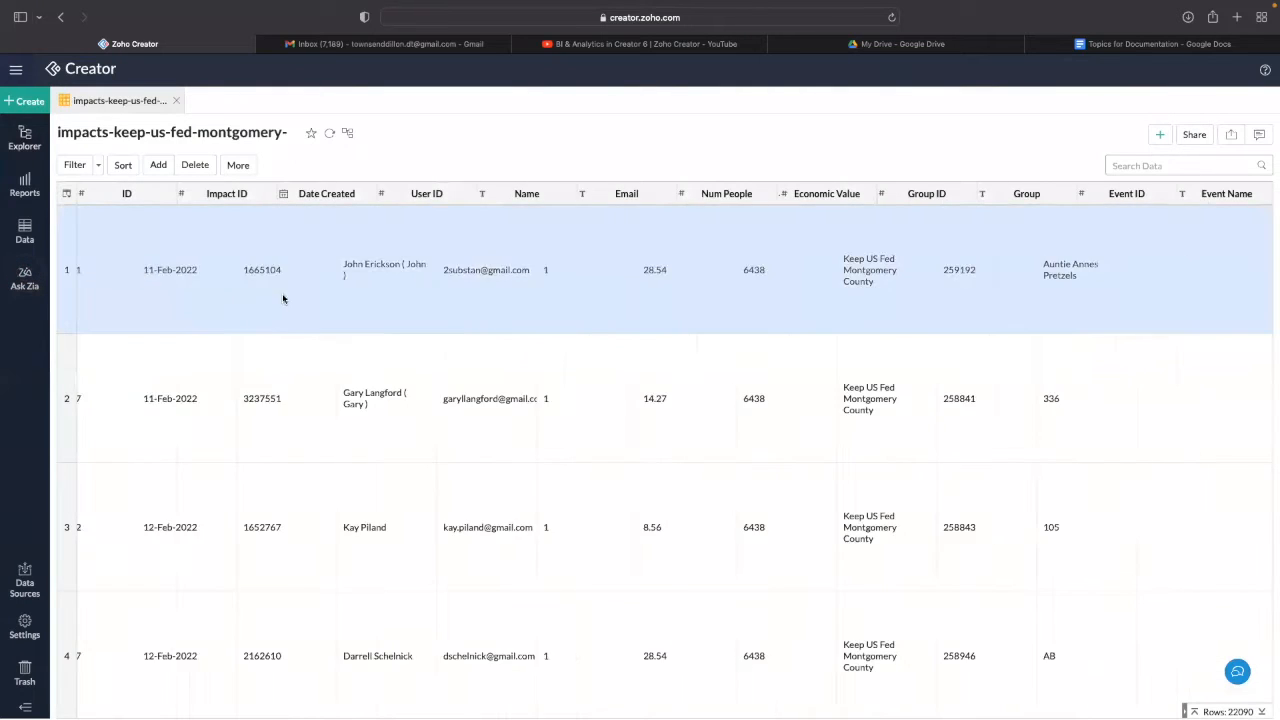
{"action": "scroll", "coordinate": [250, 296], "scroll_direction": "right", "scroll_amount": 15}
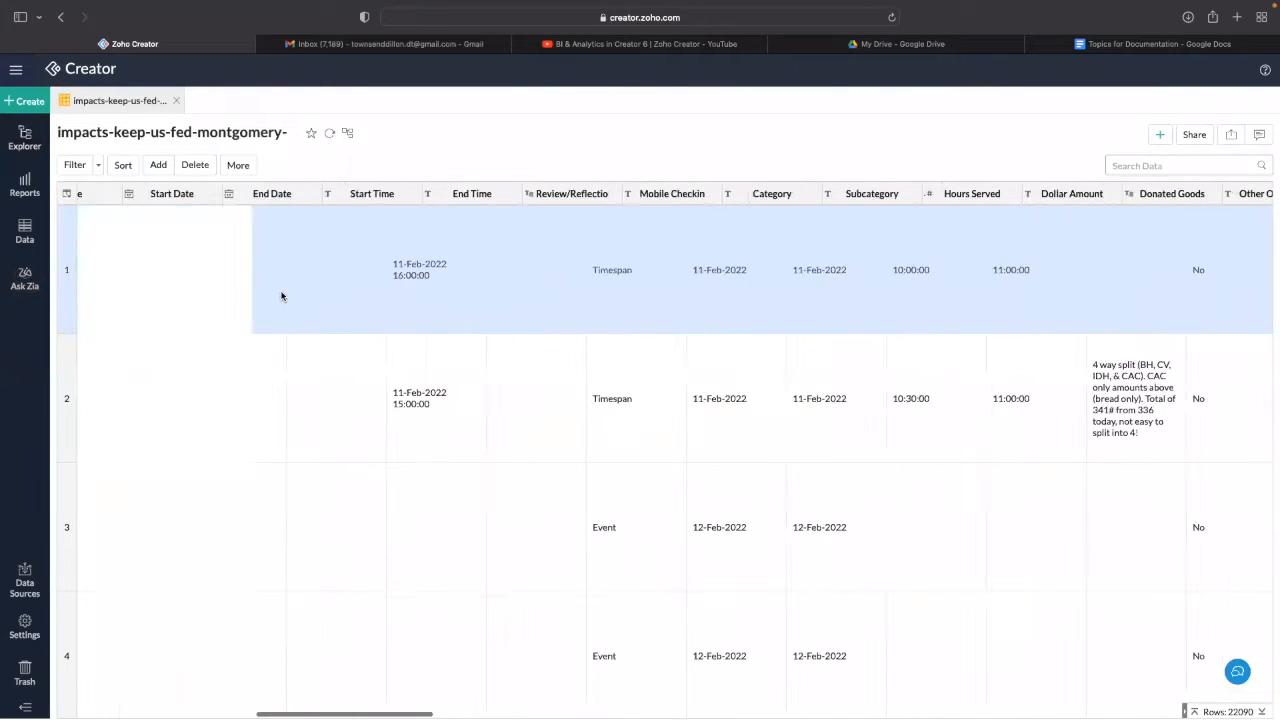
{"action": "scroll", "coordinate": [270, 285], "scroll_direction": "left", "scroll_amount": 15}
{"action": "left_click", "coordinate": [176, 100]}
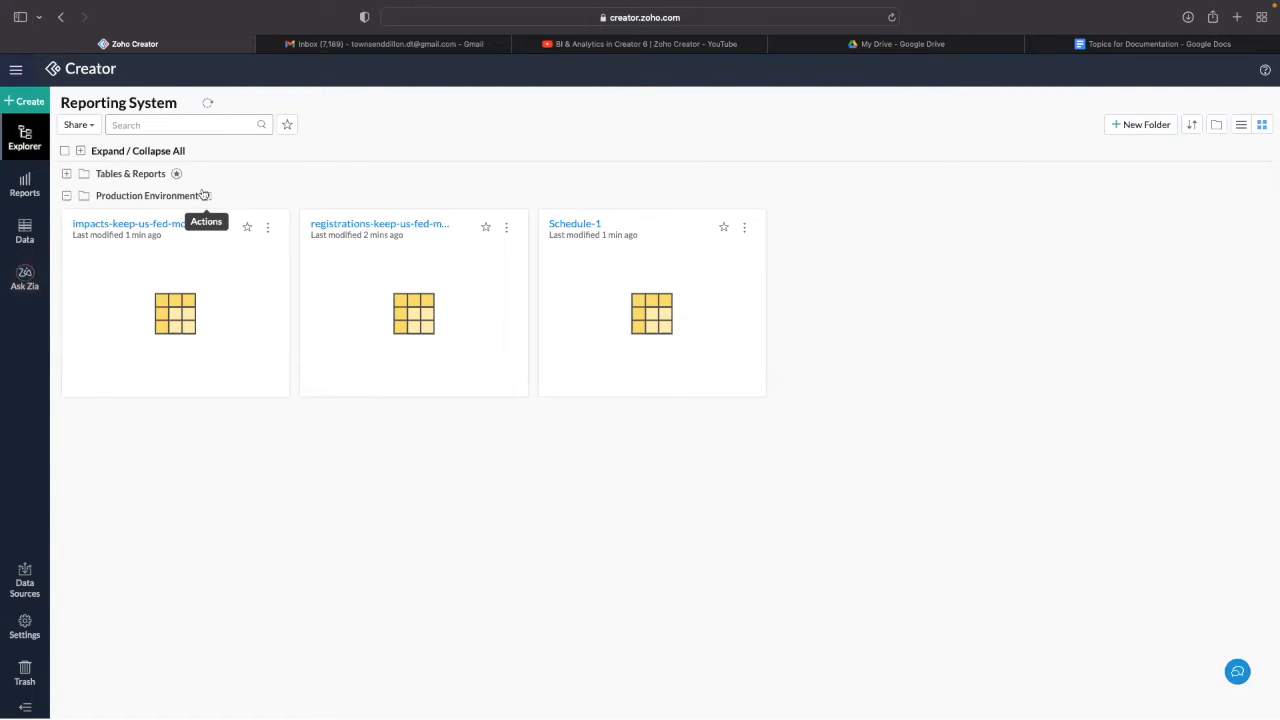
- Create a new pivot view based on the impacts-keep-us-fed-montgomery table
{"action": "left_click", "coordinate": [24, 101]}
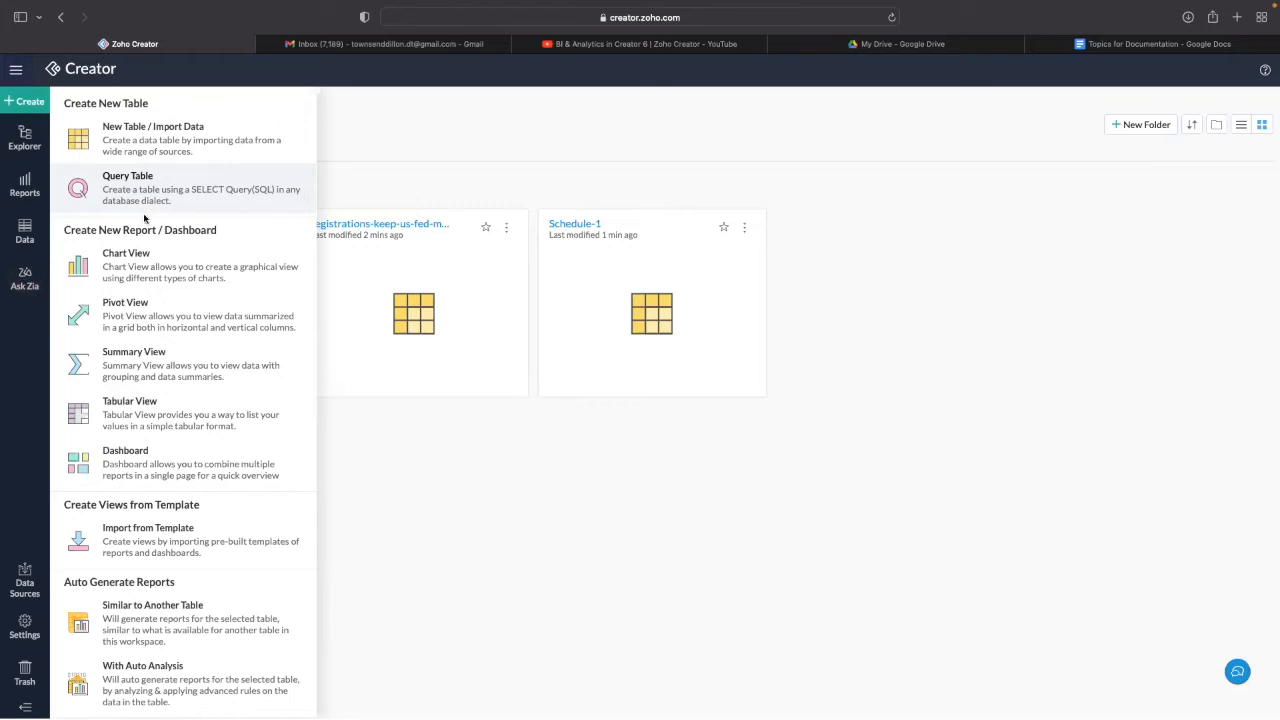
{"action": "left_click", "coordinate": [165, 314]}
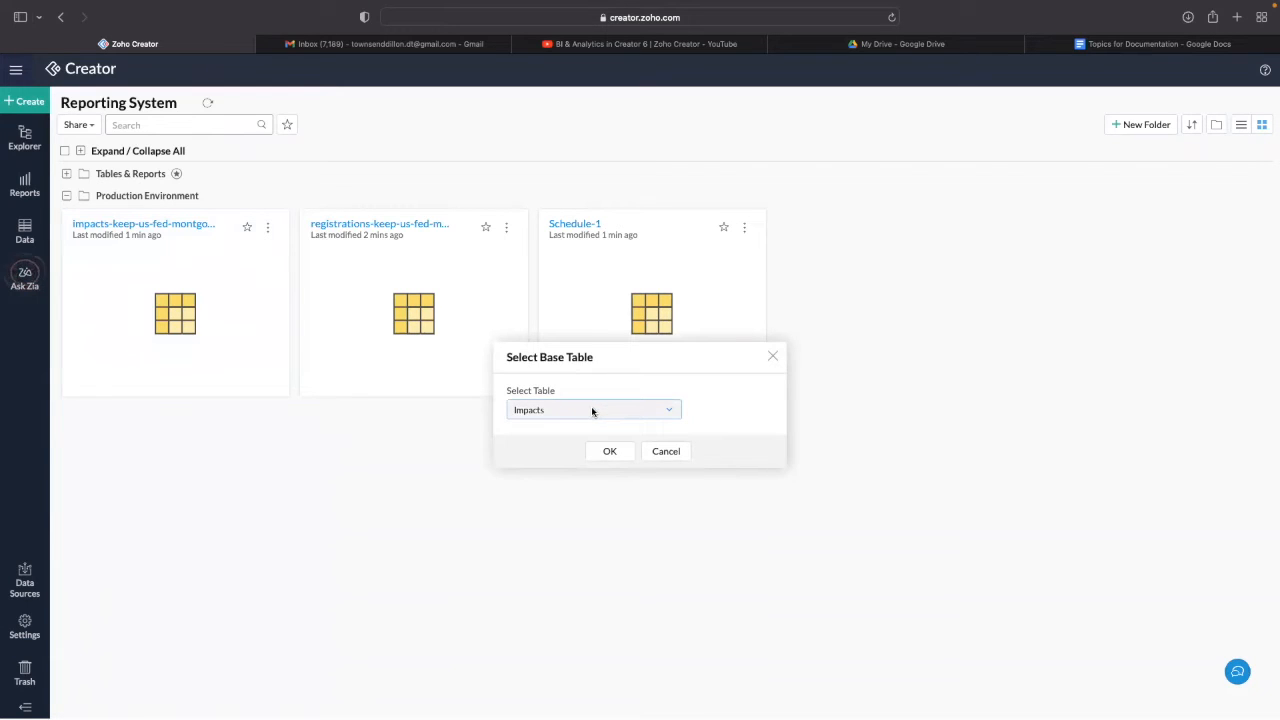
{"action": "left_click", "coordinate": [591, 410]}
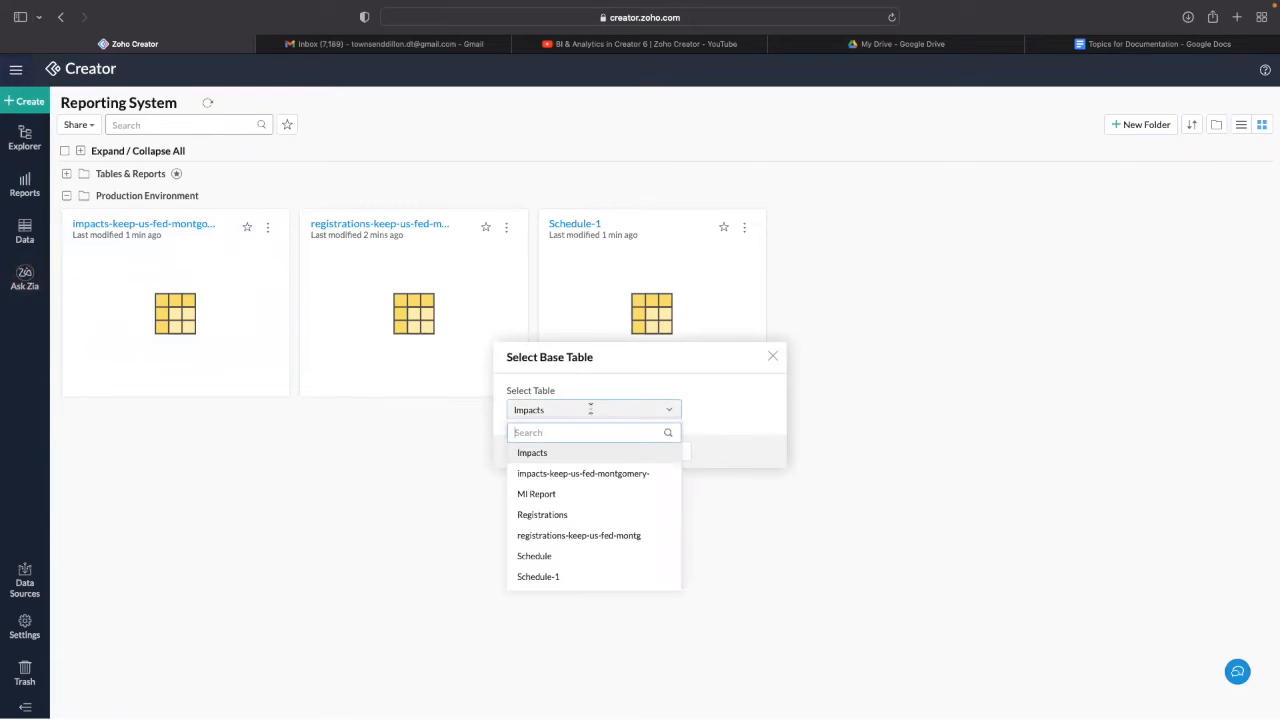
{"action": "left_click", "coordinate": [576, 476]}
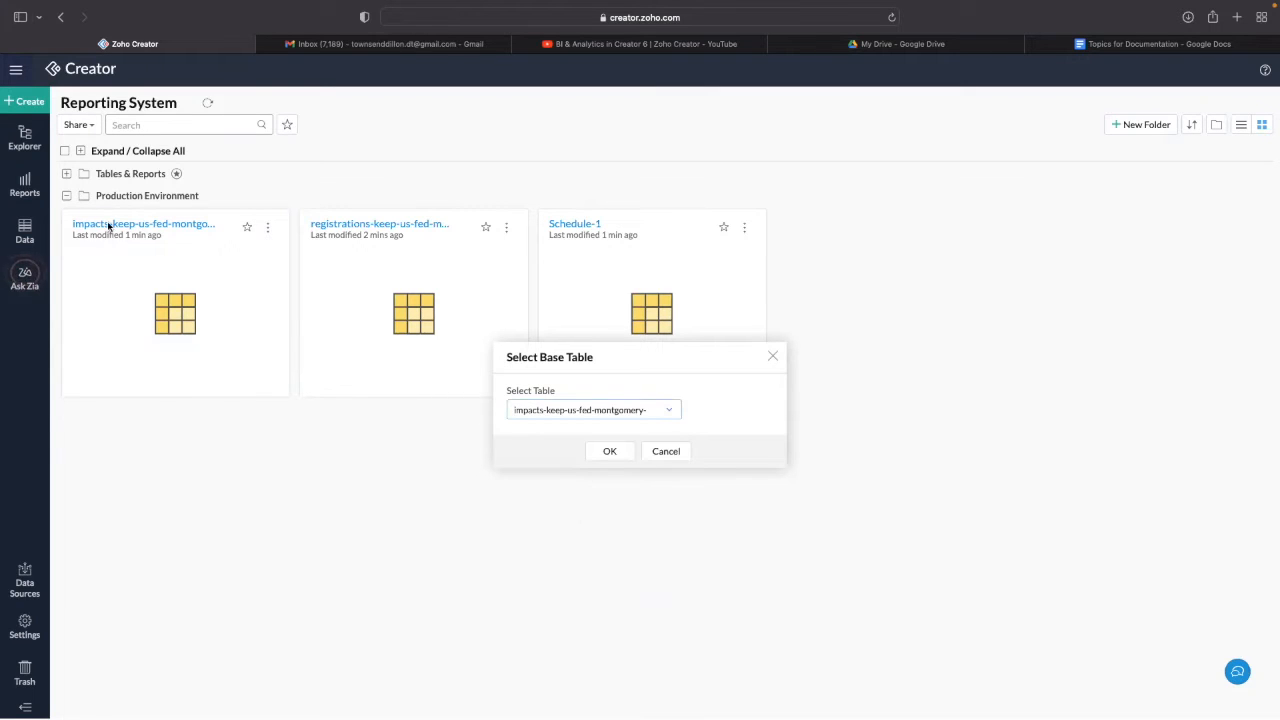
{"action": "left_click", "coordinate": [603, 451]}
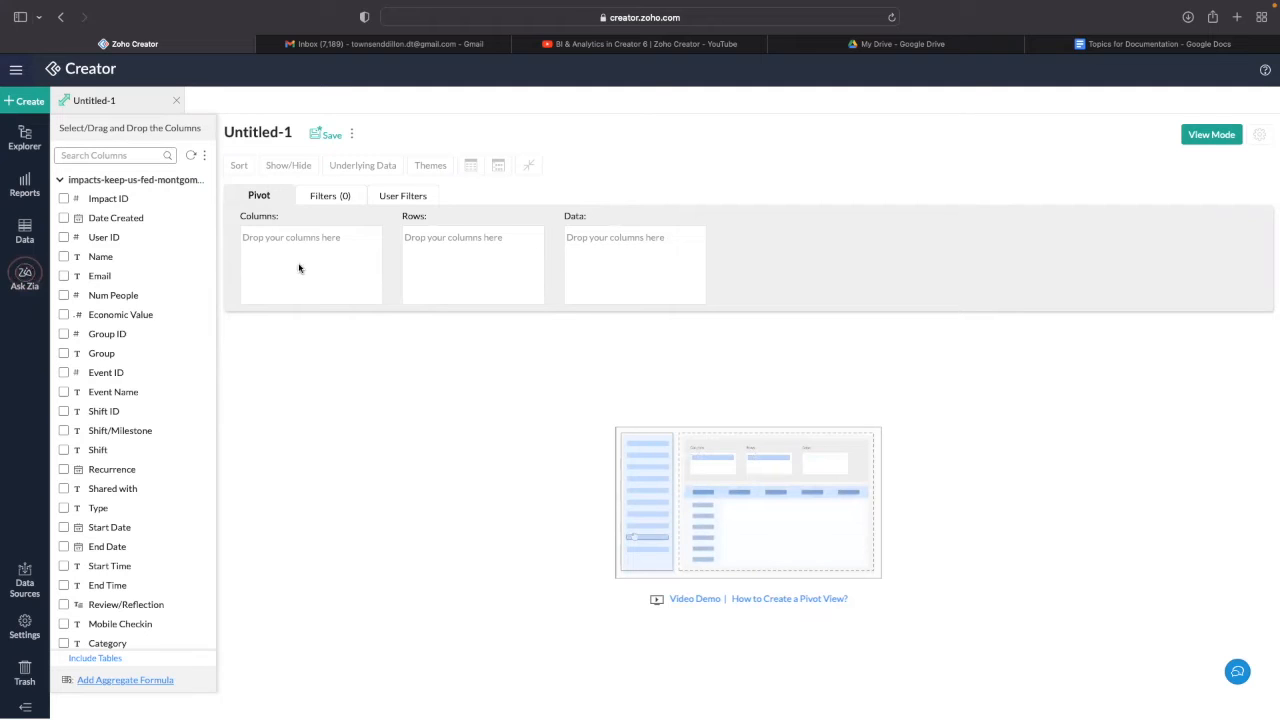
{"action": "left_click", "coordinate": [258, 132]}
- Title the pivot 'Impacts Report' and add Start Date to Rows grouped by Month & Year
{"action": "type", "text": "Impact"}
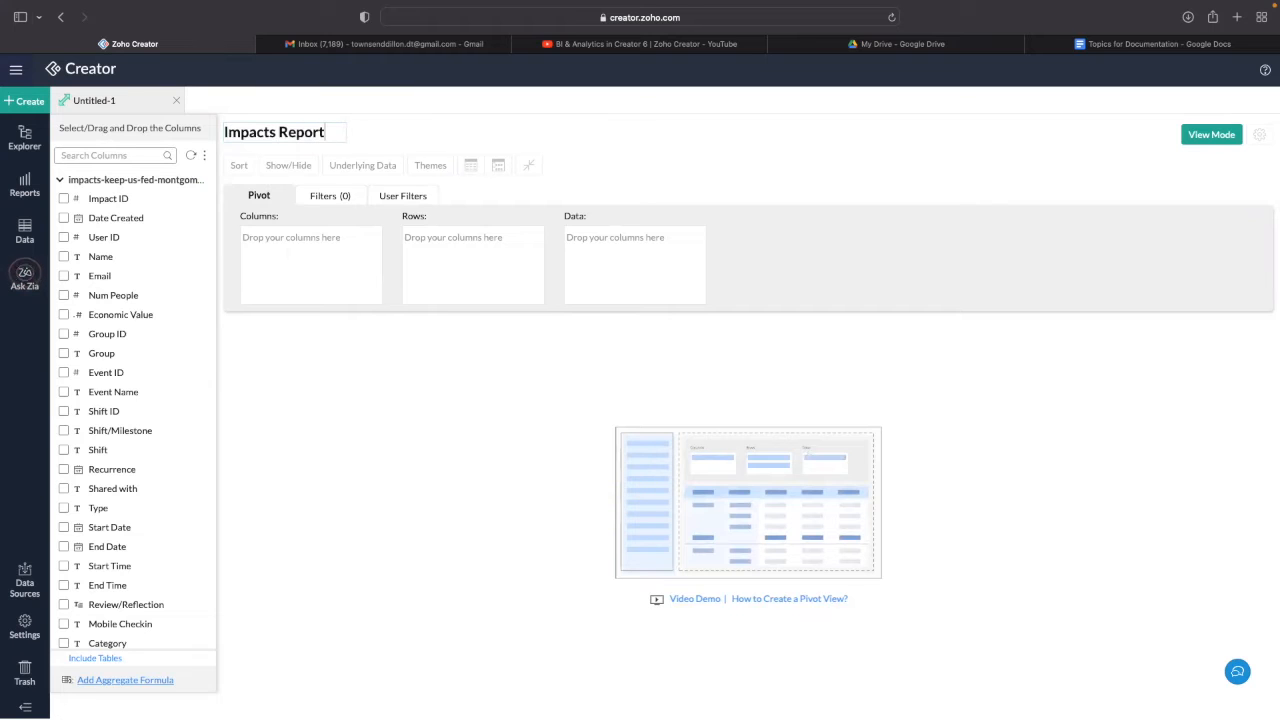
{"action": "type", "text": "s Report"}
{"action": "left_click", "coordinate": [118, 155]}
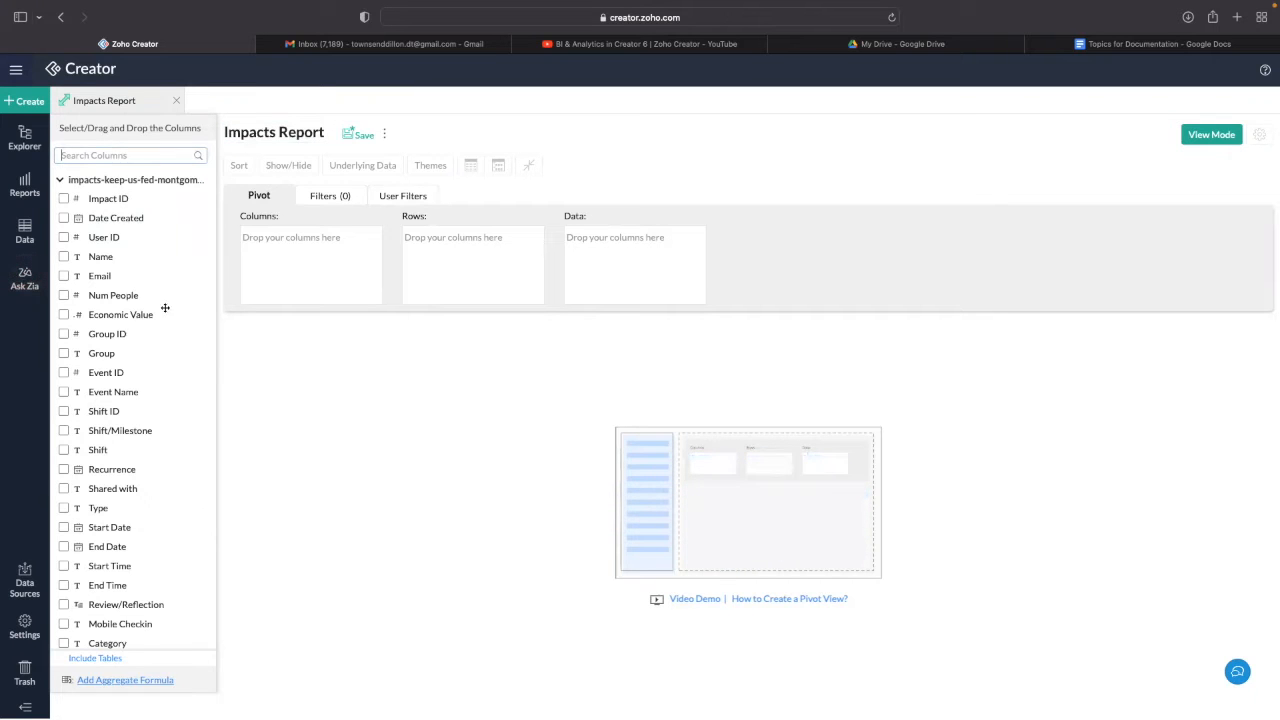
{"action": "type", "text": "Star"}
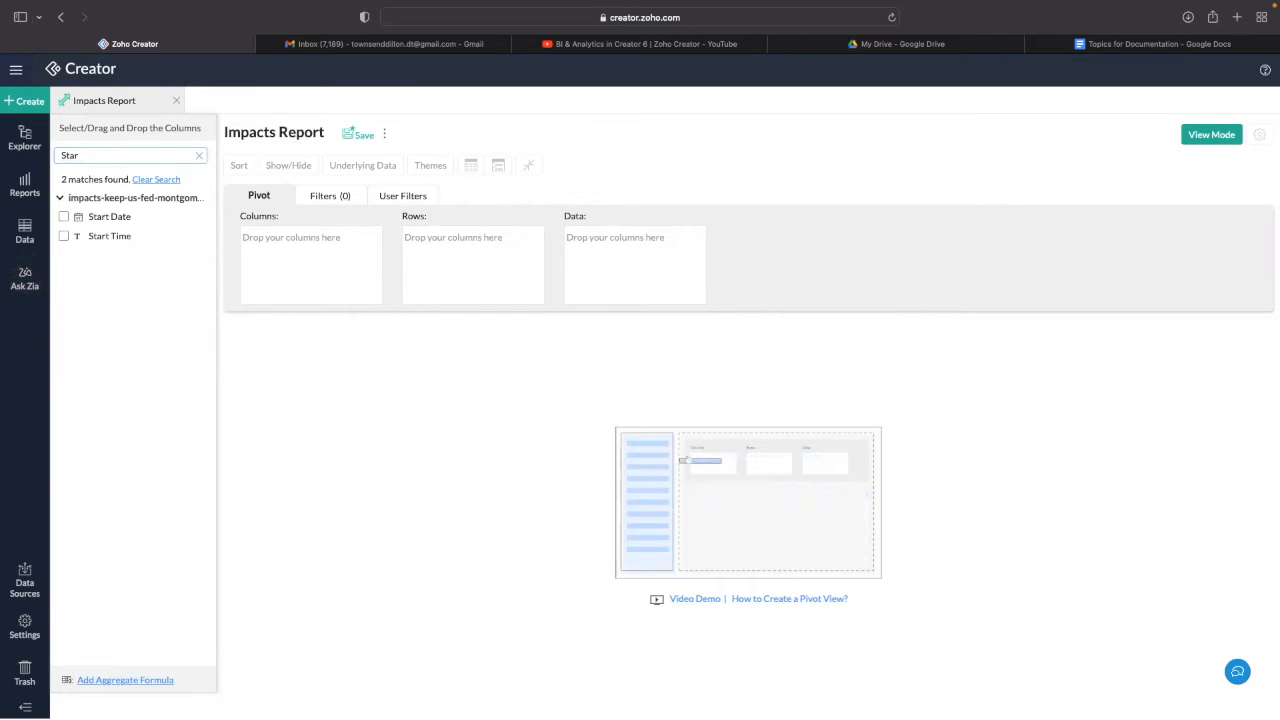
{"action": "type", "text": "t"}
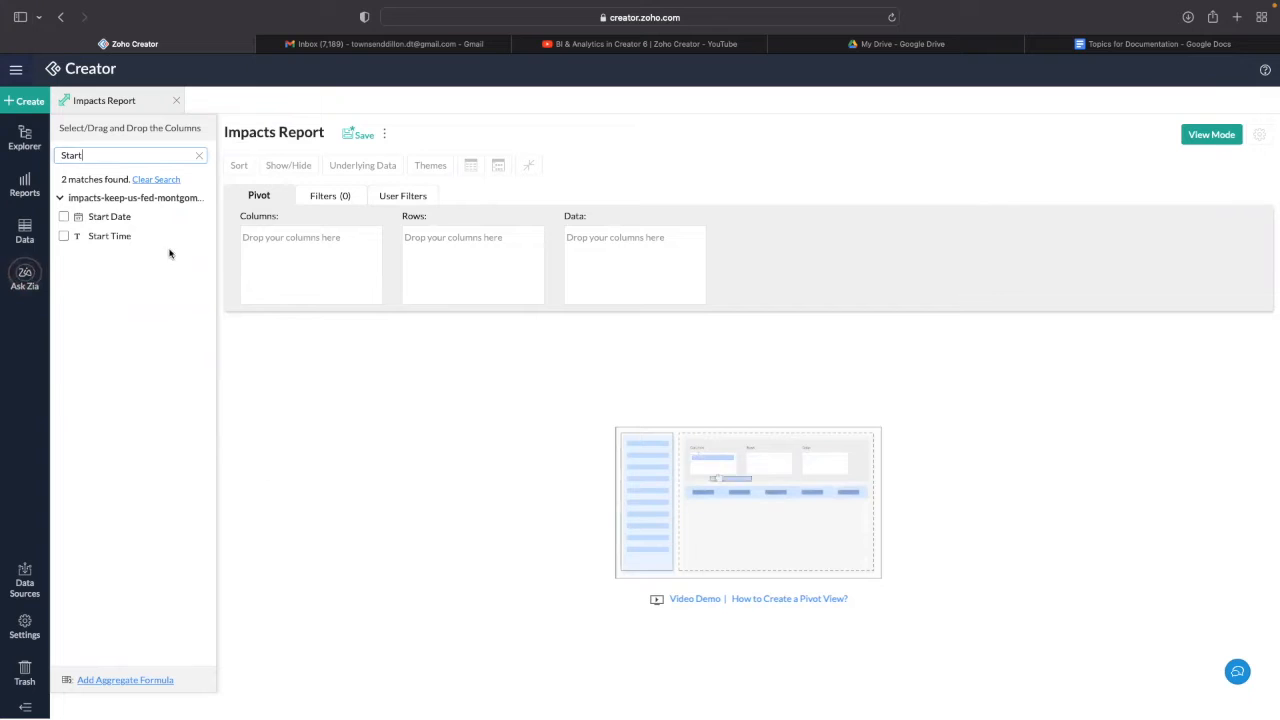
{"action": "left_click_drag", "start_coordinate": [104, 216], "coordinate": [469, 260]}
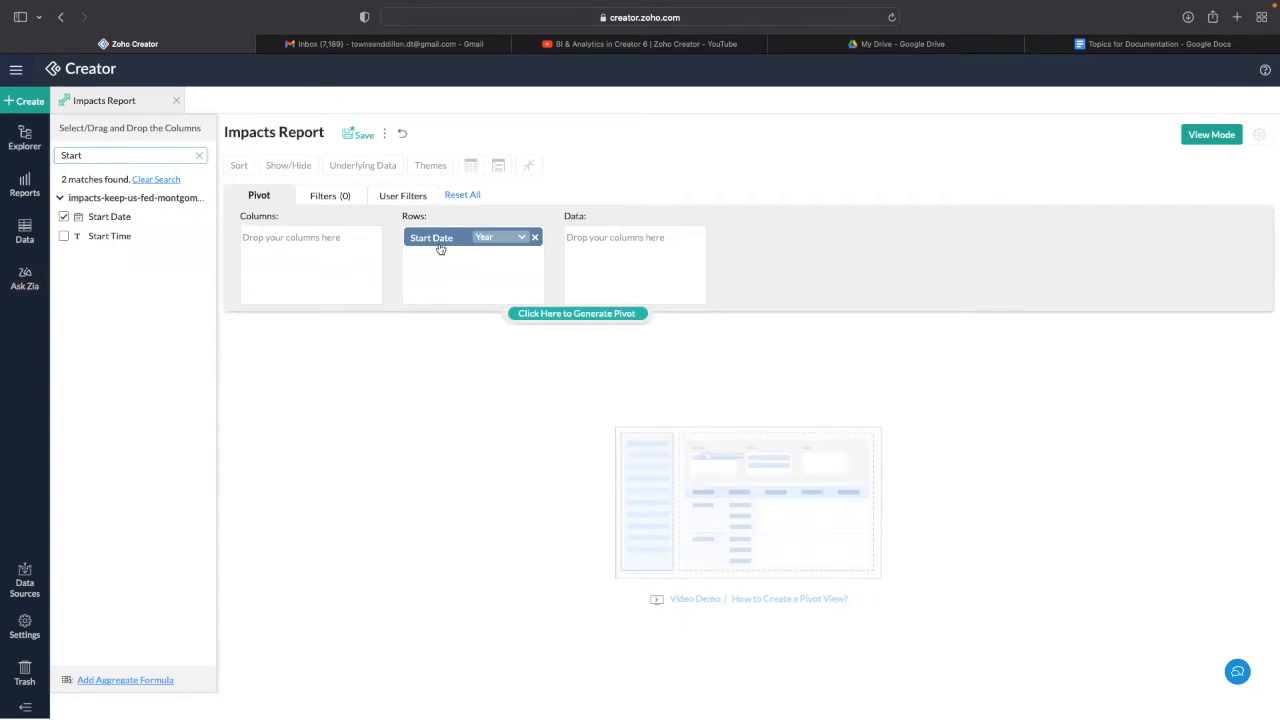
{"action": "left_click", "coordinate": [488, 237]}
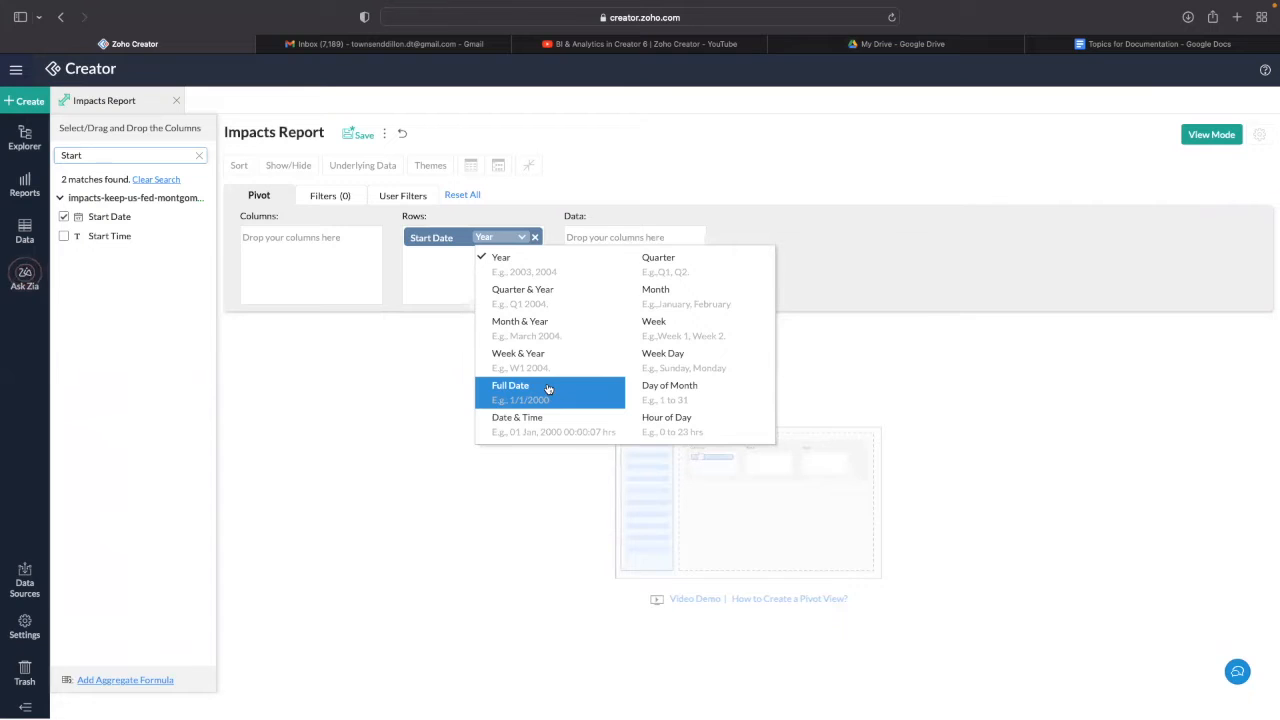
{"action": "left_click", "coordinate": [531, 334]}
{"action": "left_click", "coordinate": [534, 314]}
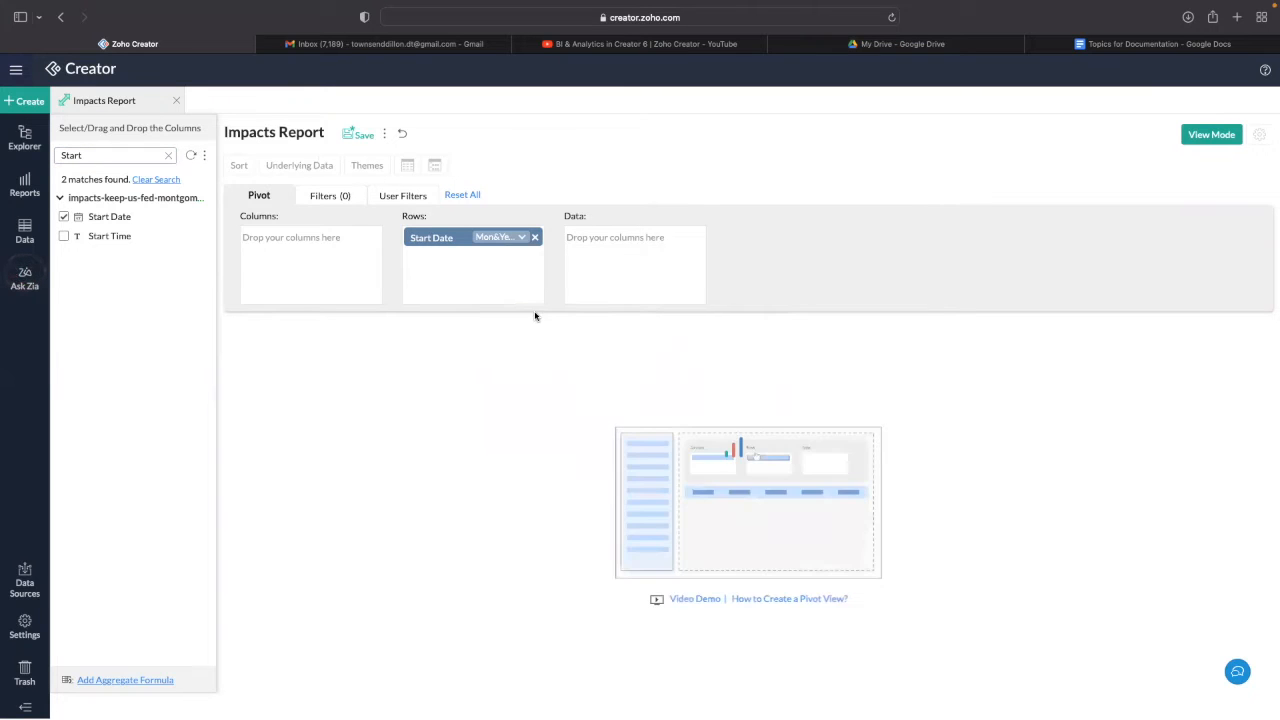
{"action": "scroll", "coordinate": [315, 402], "scroll_direction": "down", "scroll_amount": 15}
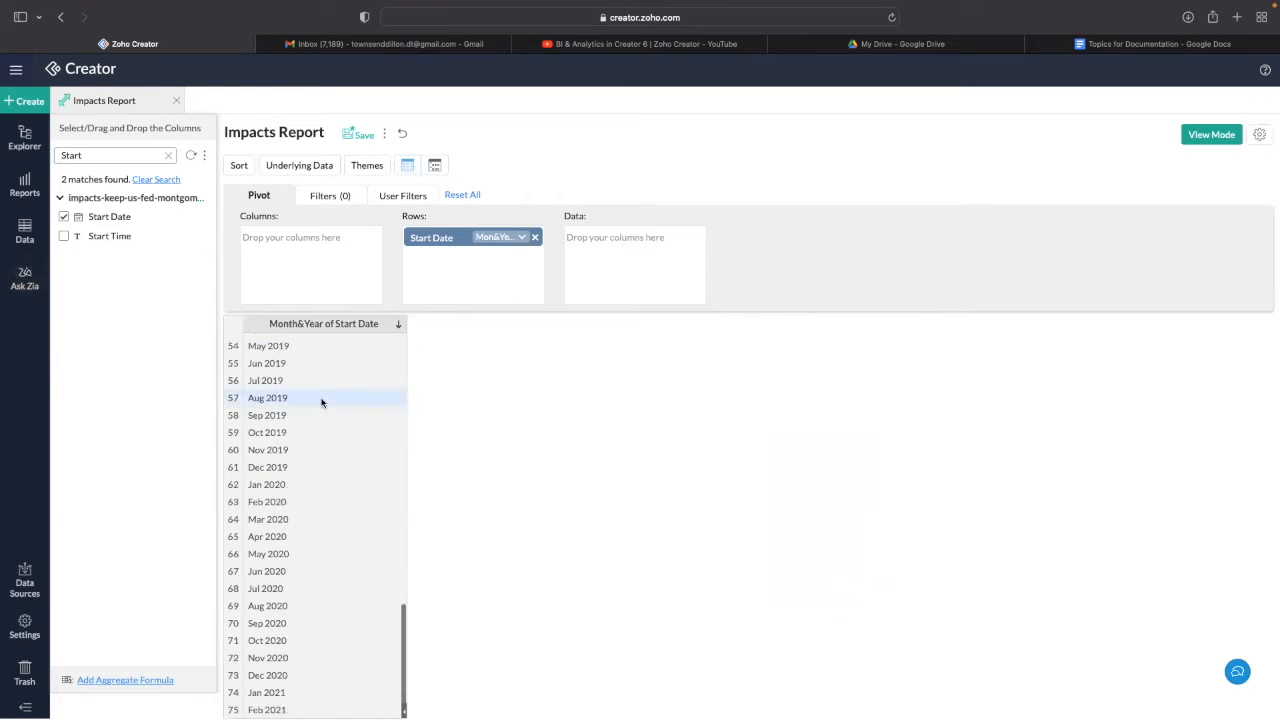
{"action": "scroll", "coordinate": [305, 401], "scroll_direction": "up", "scroll_amount": 15}
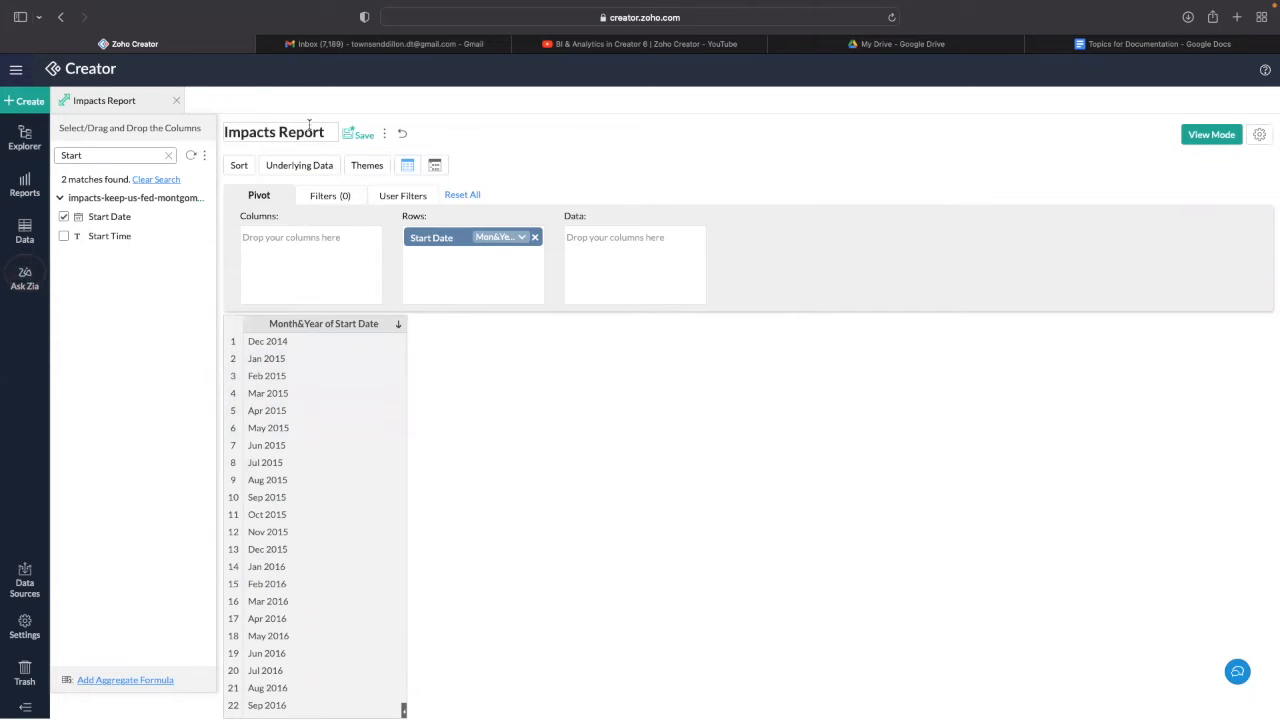
- Add Event Name as a second row field and regenerate the pivot, listing events from Dec 2014
{"action": "left_click_drag", "start_coordinate": [95, 155], "coordinate": [58, 165]}
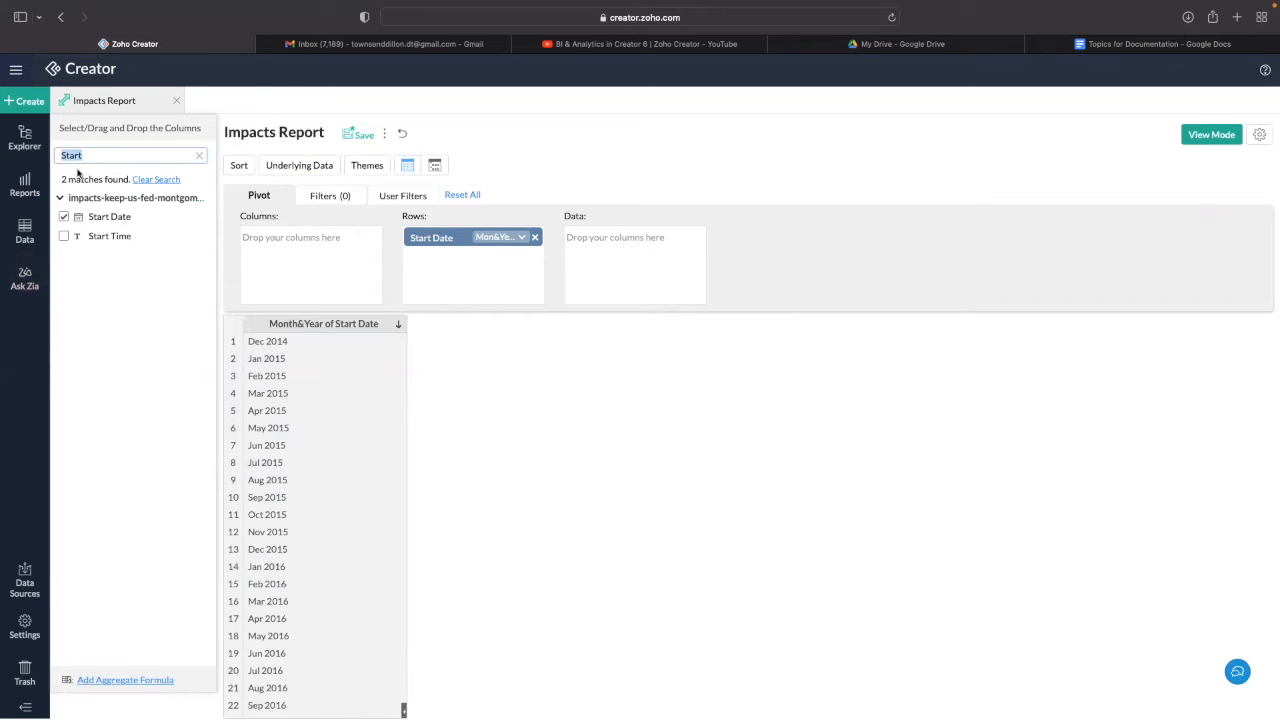
{"action": "type", "text": "Event"}
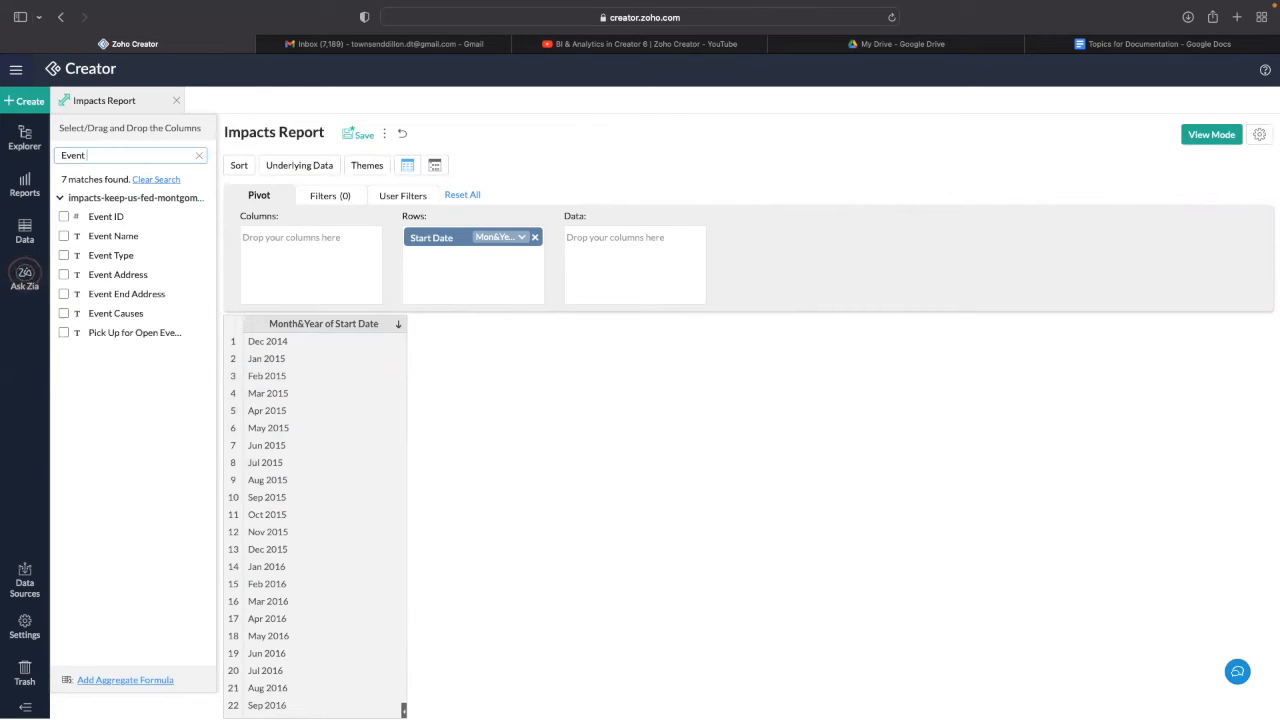
{"action": "type", "text": " name"}
{"action": "left_click", "coordinate": [63, 216]}
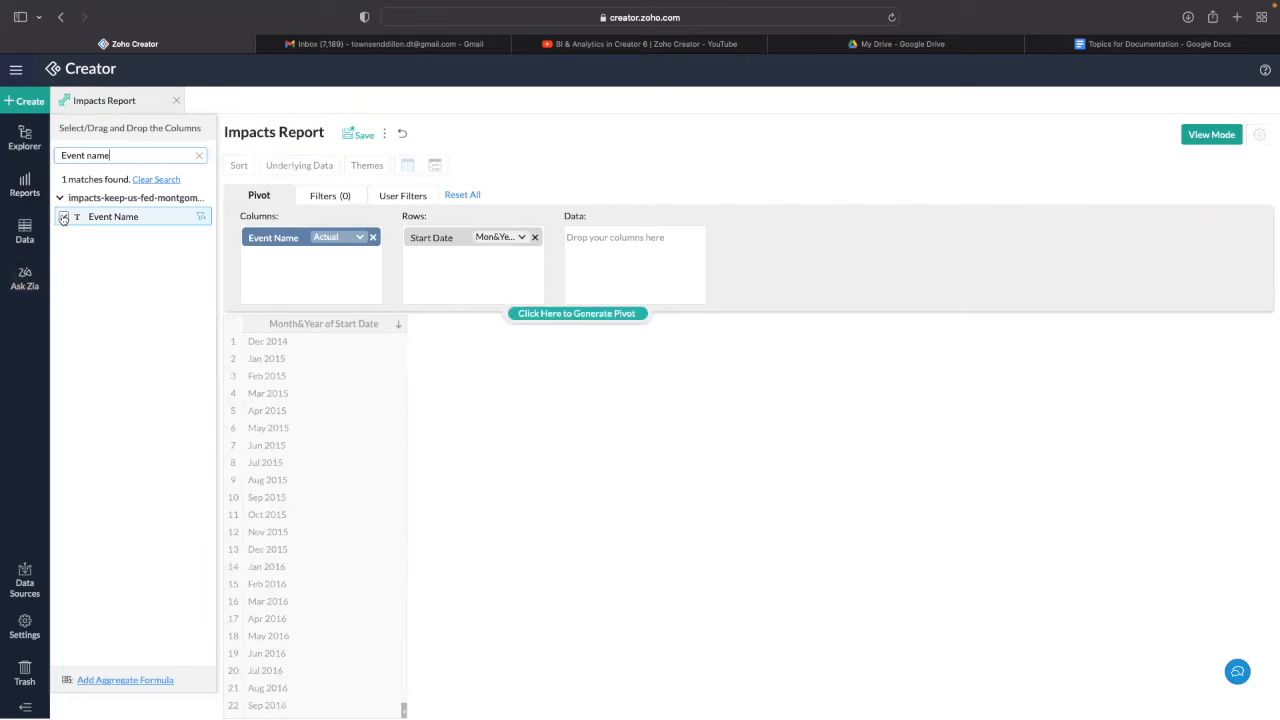
{"action": "left_click_drag", "start_coordinate": [255, 249], "coordinate": [443, 277]}
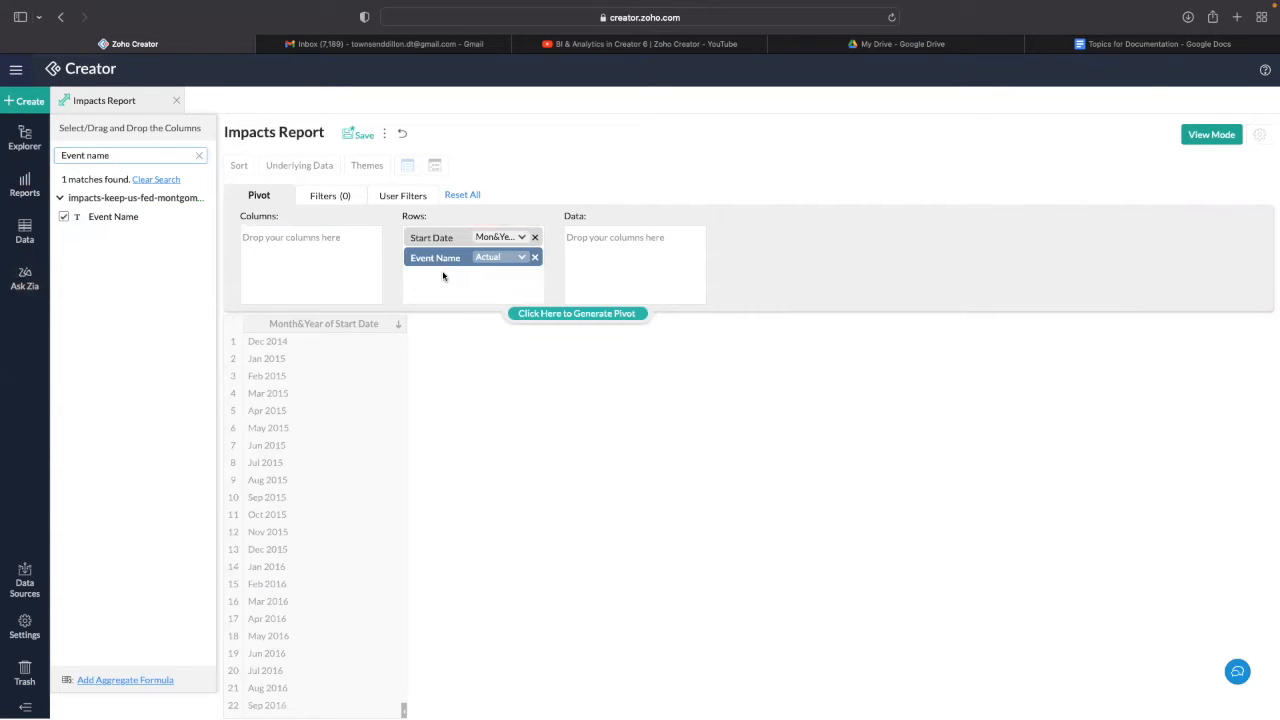
{"action": "left_click", "coordinate": [484, 262]}
{"action": "left_click", "coordinate": [503, 279]}
{"action": "left_click", "coordinate": [540, 315]}
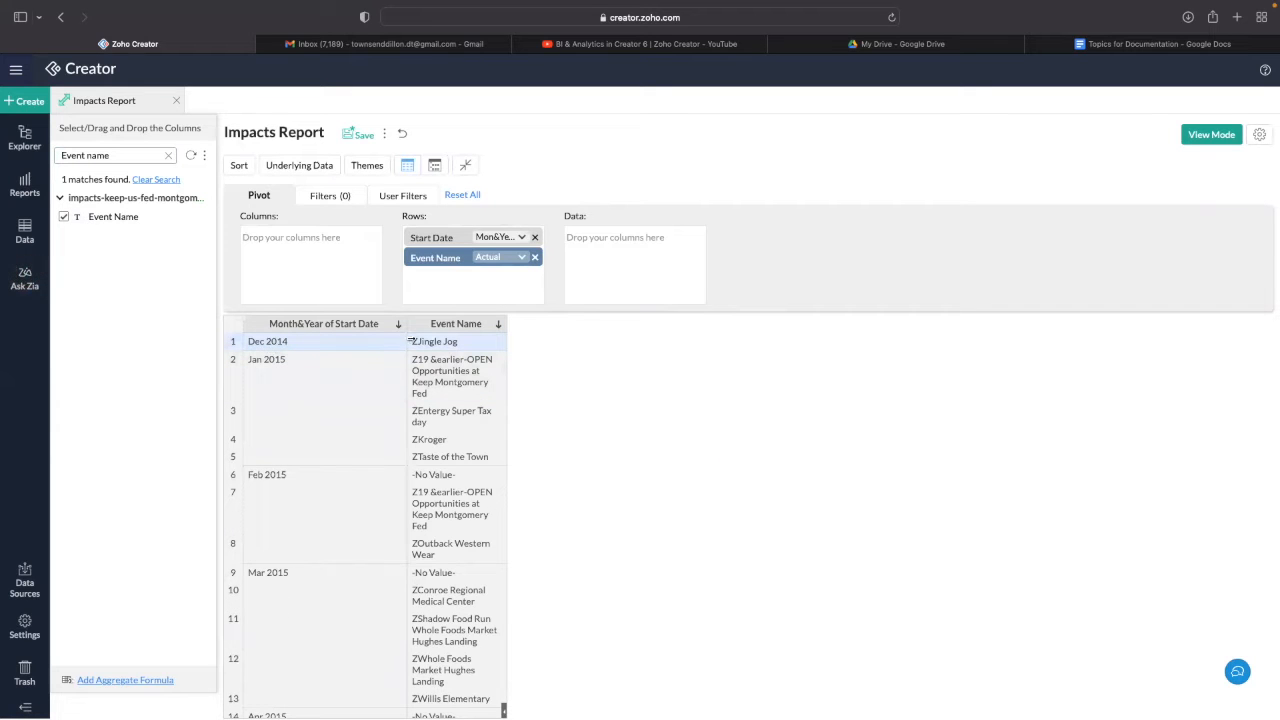
{"action": "scroll", "coordinate": [266, 366], "scroll_direction": "down", "scroll_amount": 2}
{"action": "scroll", "coordinate": [425, 390], "scroll_direction": "up", "scroll_amount": 2}
{"action": "scroll", "coordinate": [363, 421], "scroll_direction": "down", "scroll_amount": 20}
{"action": "scroll", "coordinate": [363, 421], "scroll_direction": "down", "scroll_amount": 20}
{"action": "scroll", "coordinate": [443, 463], "scroll_direction": "down", "scroll_amount": 5}
{"action": "scroll", "coordinate": [439, 427], "scroll_direction": "up", "scroll_amount": 10}
{"action": "scroll", "coordinate": [439, 427], "scroll_direction": "up", "scroll_amount": 20}
{"action": "scroll", "coordinate": [428, 400], "scroll_direction": "down", "scroll_amount": 5}
{"action": "scroll", "coordinate": [410, 393], "scroll_direction": "down", "scroll_amount": 15}
{"action": "scroll", "coordinate": [405, 325], "scroll_direction": "up", "scroll_amount": 15}
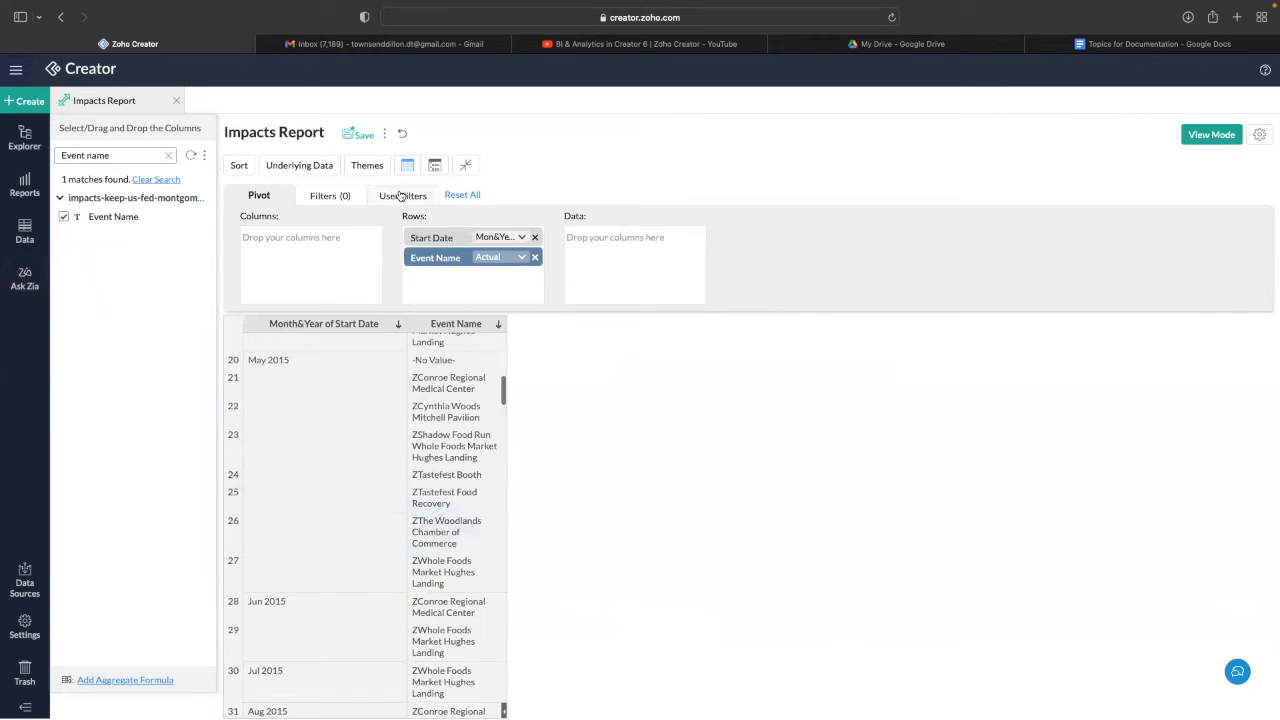
{"action": "left_click", "coordinate": [401, 196]}
- Add a Start Date user filter with Relative Period as its component type
{"action": "left_click", "coordinate": [100, 157]}
{"action": "type", "text": "start"}
{"action": "left_click_drag", "start_coordinate": [88, 218], "coordinate": [288, 240]}
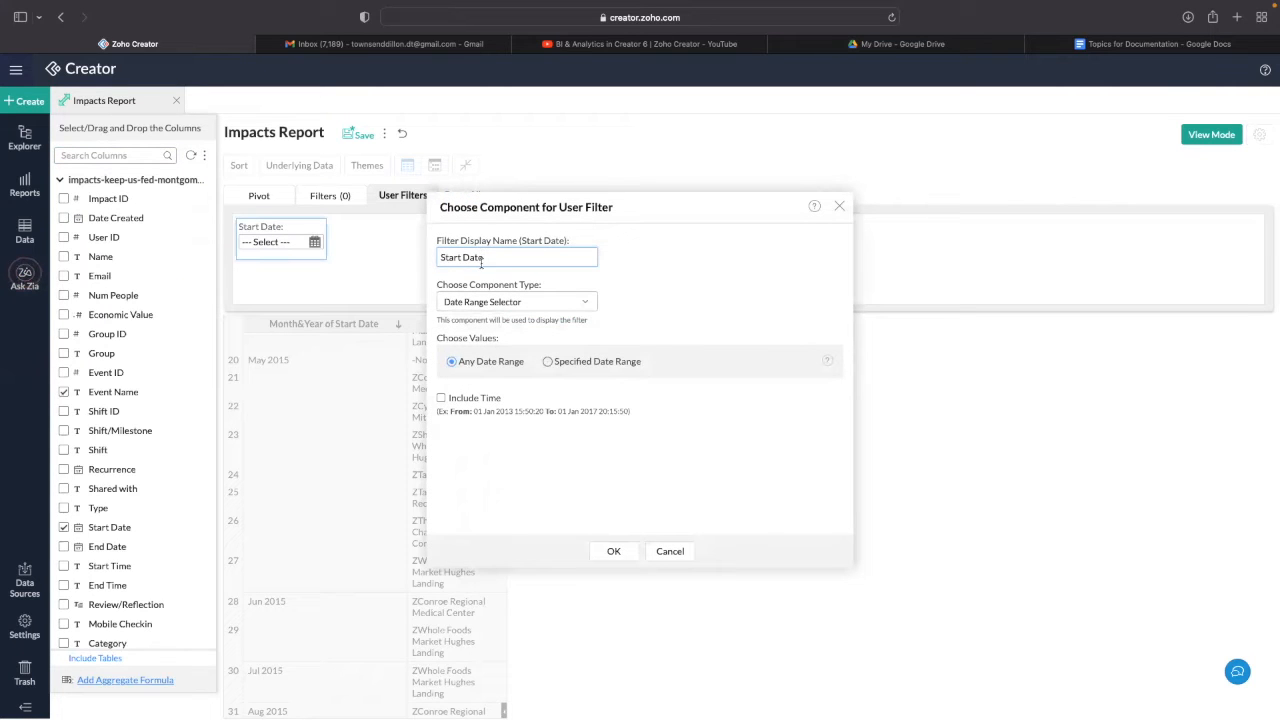
{"action": "left_click", "coordinate": [524, 302]}
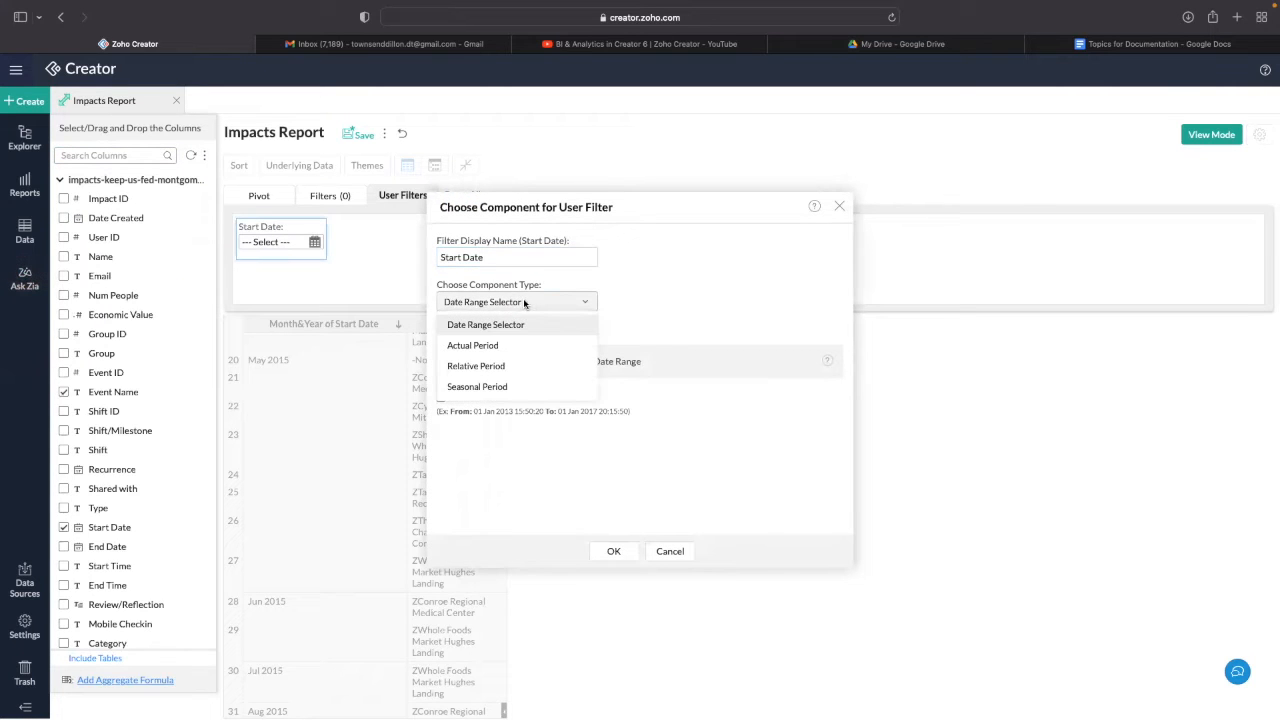
{"action": "left_click", "coordinate": [516, 366]}
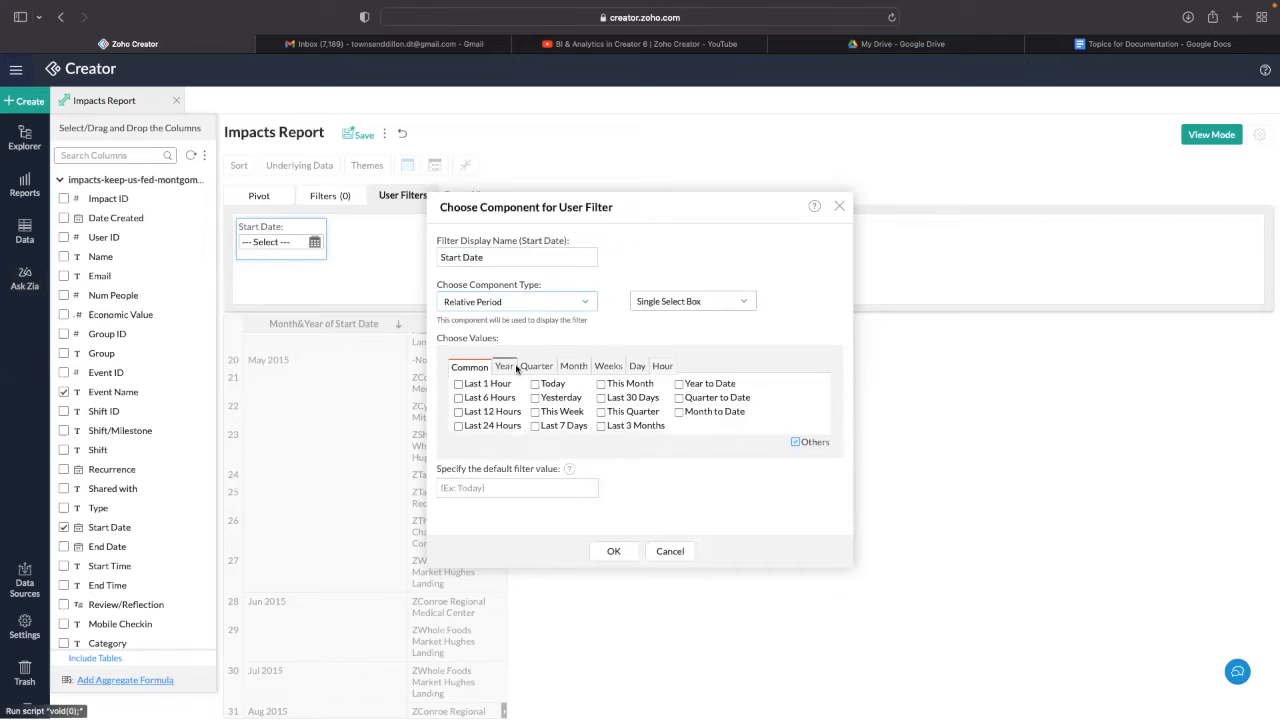
- Offer Last 3 Months as the filter's period choice and make it the default
{"action": "left_click", "coordinate": [570, 368]}
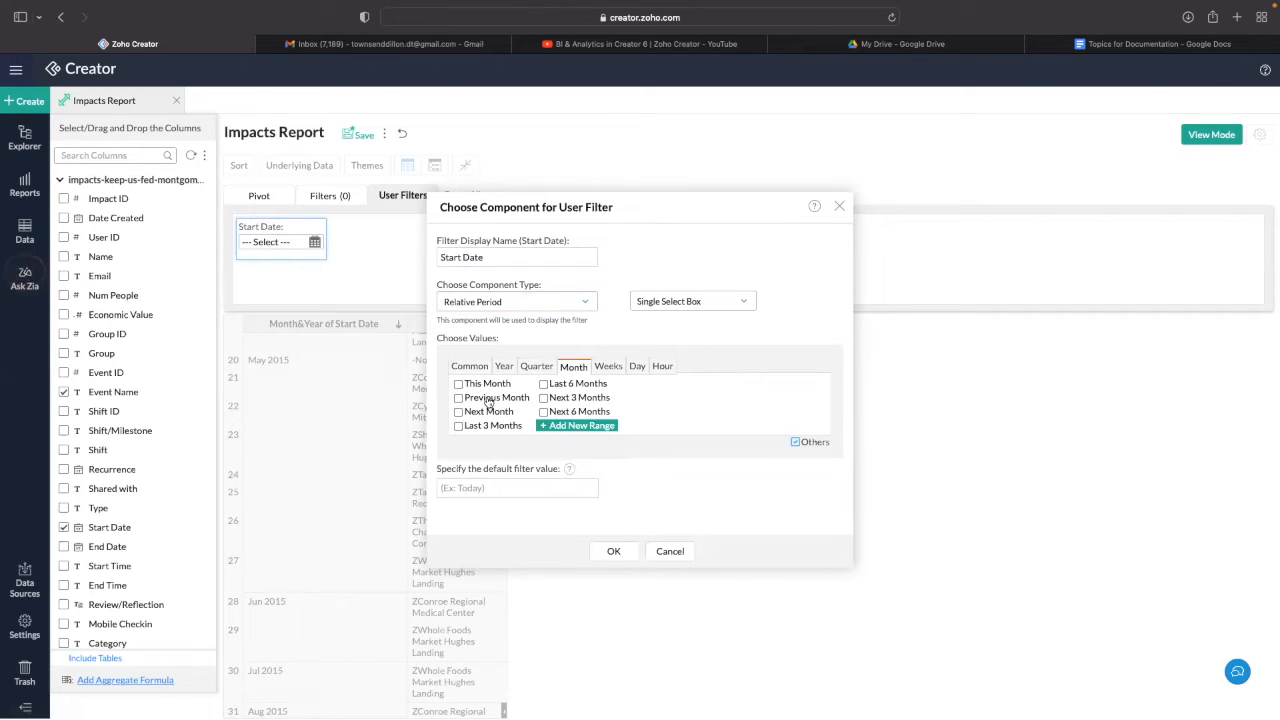
{"action": "left_click", "coordinate": [504, 366]}
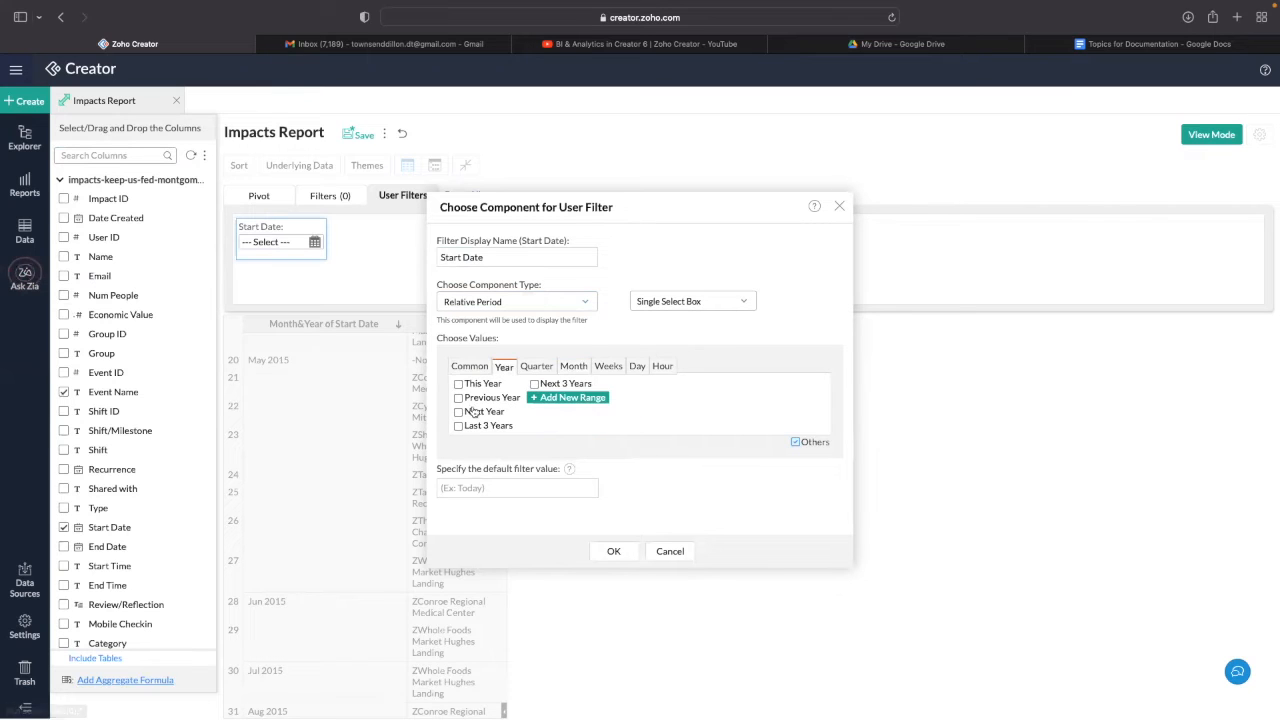
{"action": "left_click", "coordinate": [575, 367]}
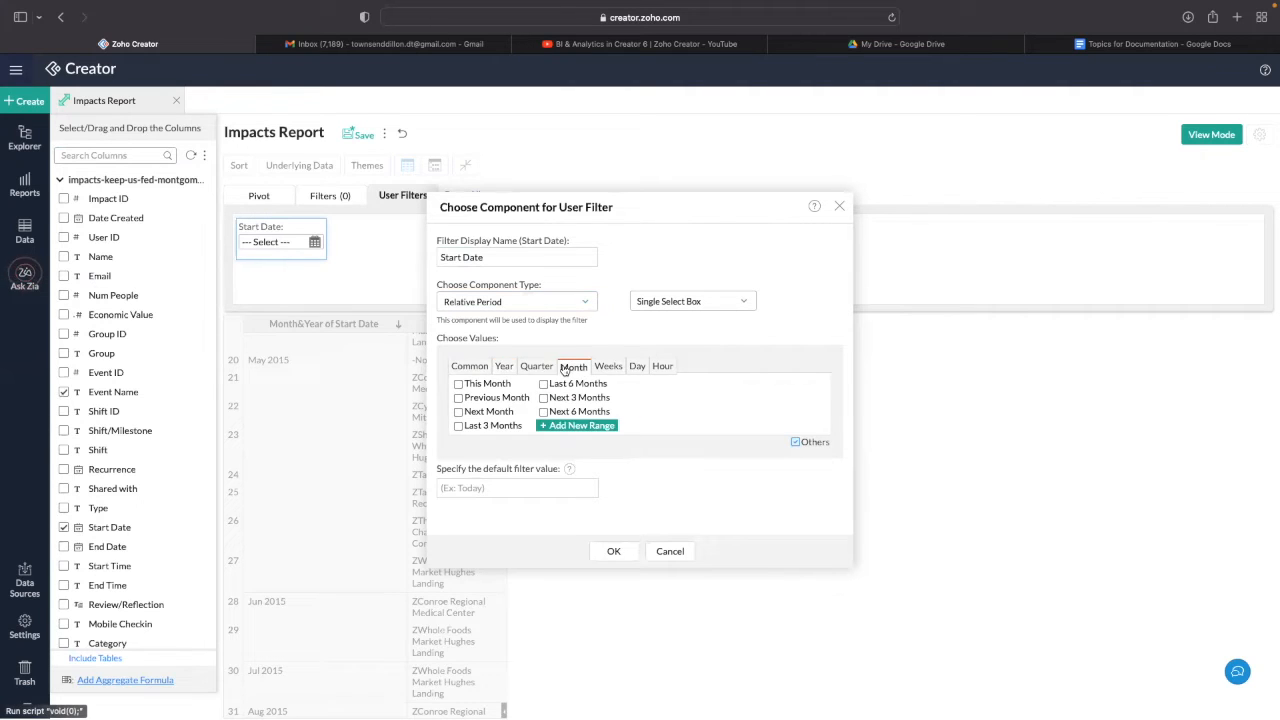
{"action": "left_click", "coordinate": [495, 428]}
{"action": "left_click", "coordinate": [519, 486]}
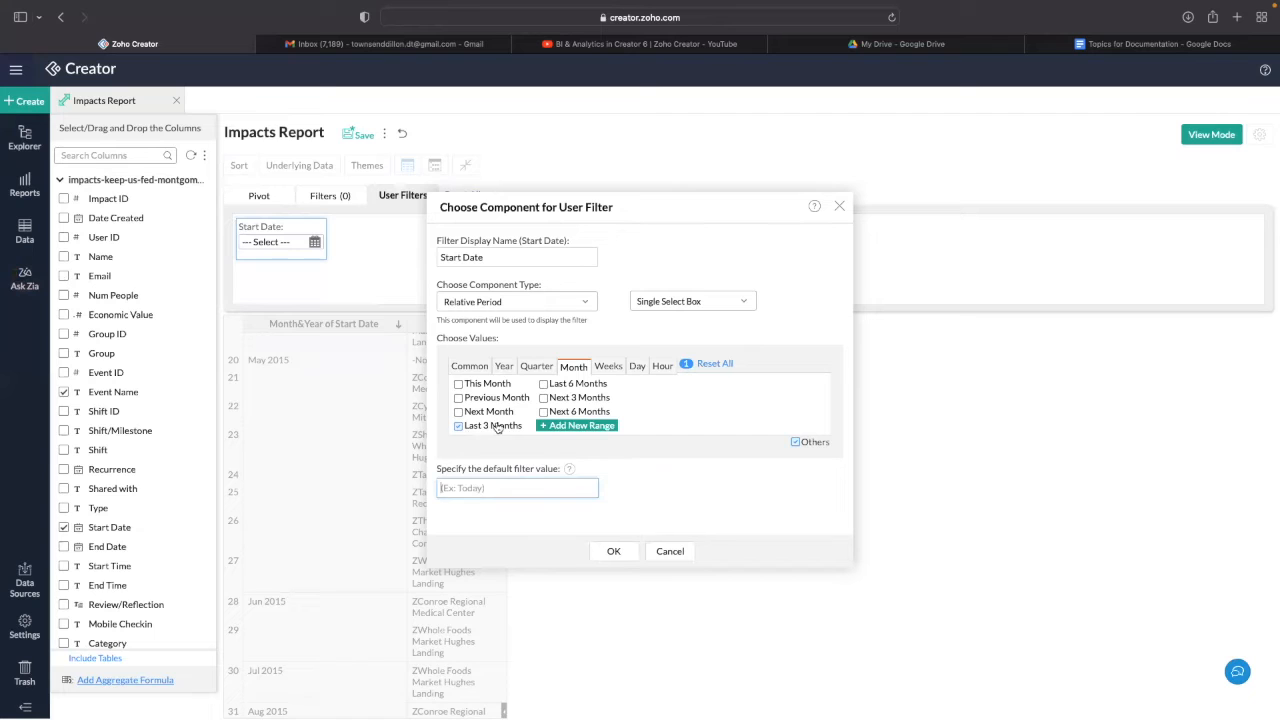
{"action": "type", "text": "Last"}
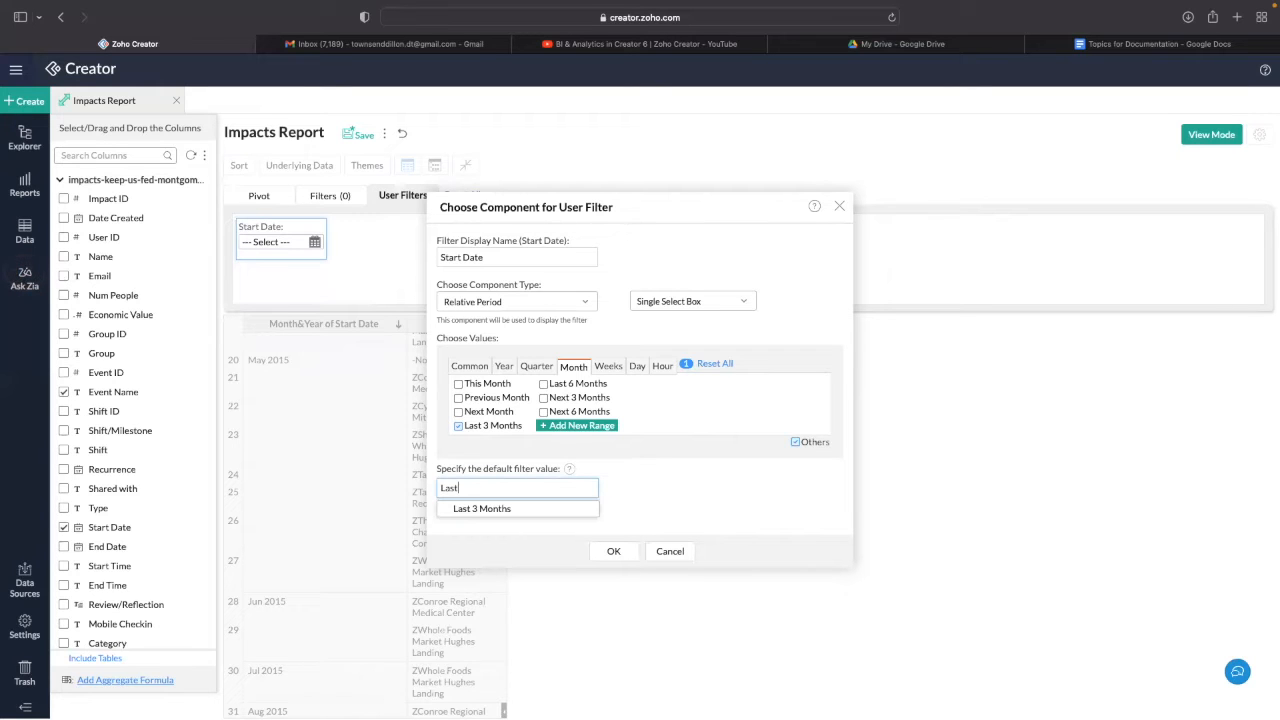
{"action": "key", "text": "Down"}
{"action": "left_click", "coordinate": [476, 513]}
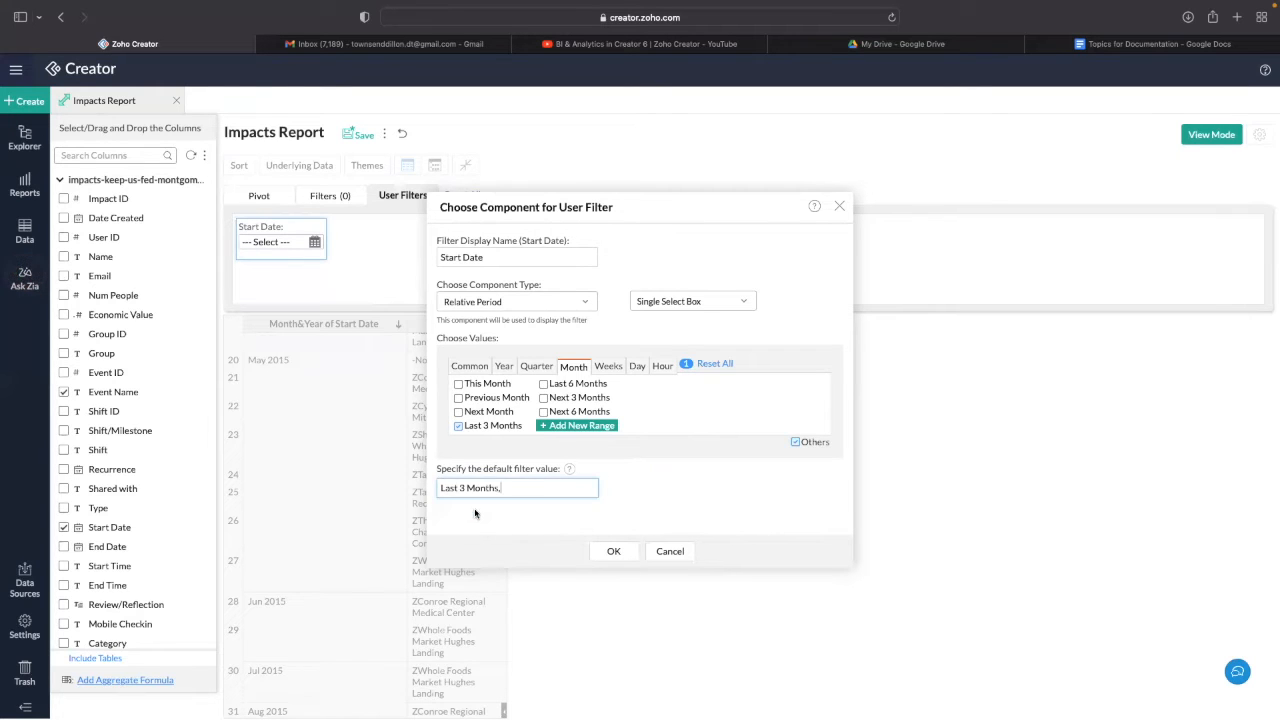
{"action": "left_click", "coordinate": [600, 556]}
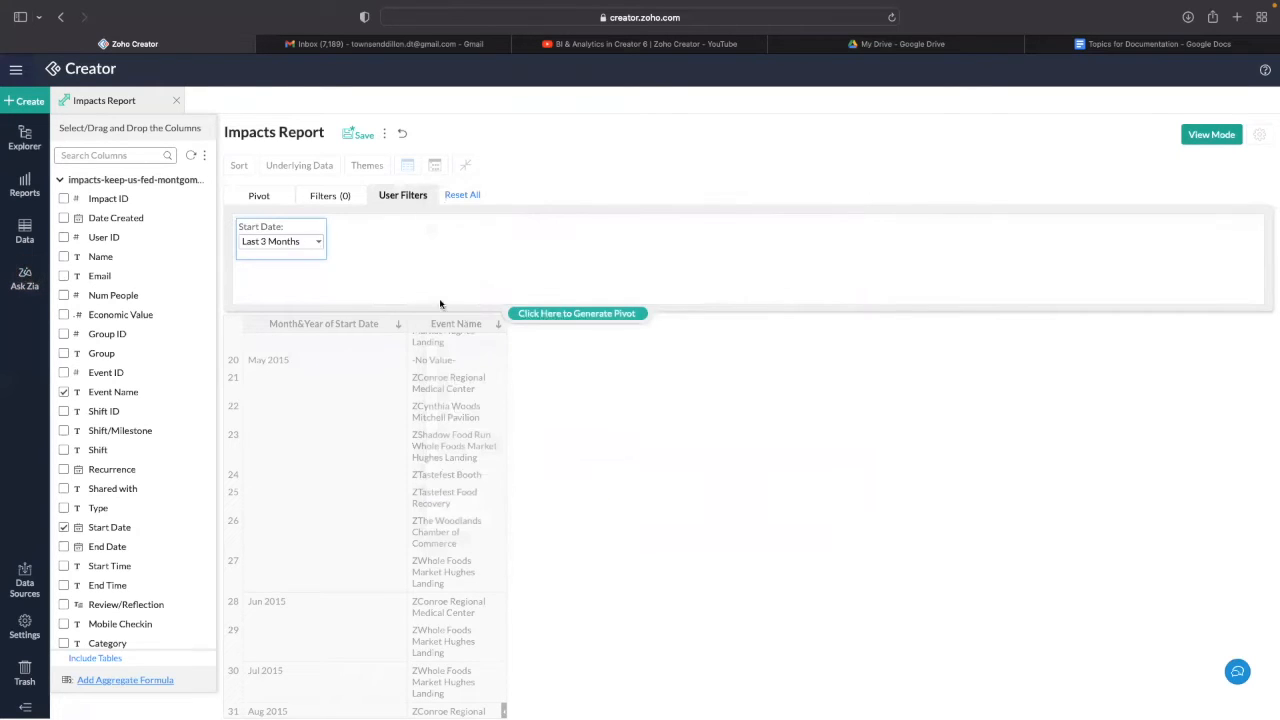
- Regenerate the pivot with the Last 3 Months Start Date filter applied
{"action": "left_click", "coordinate": [580, 316]}
{"action": "scroll", "coordinate": [390, 391], "scroll_direction": "down", "scroll_amount": 2}
{"action": "scroll", "coordinate": [396, 384], "scroll_direction": "up", "scroll_amount": 2}
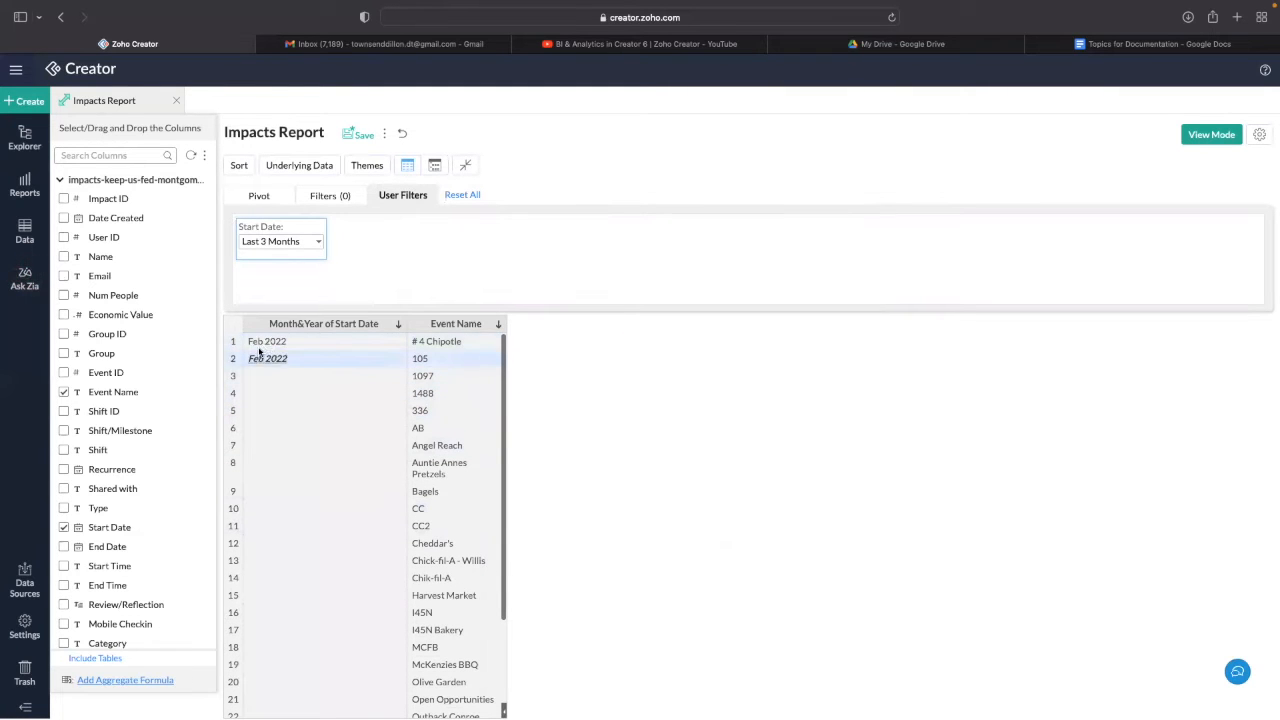
{"action": "scroll", "coordinate": [376, 384], "scroll_direction": "down", "scroll_amount": 1}
{"action": "scroll", "coordinate": [374, 383], "scroll_direction": "up", "scroll_amount": 1}
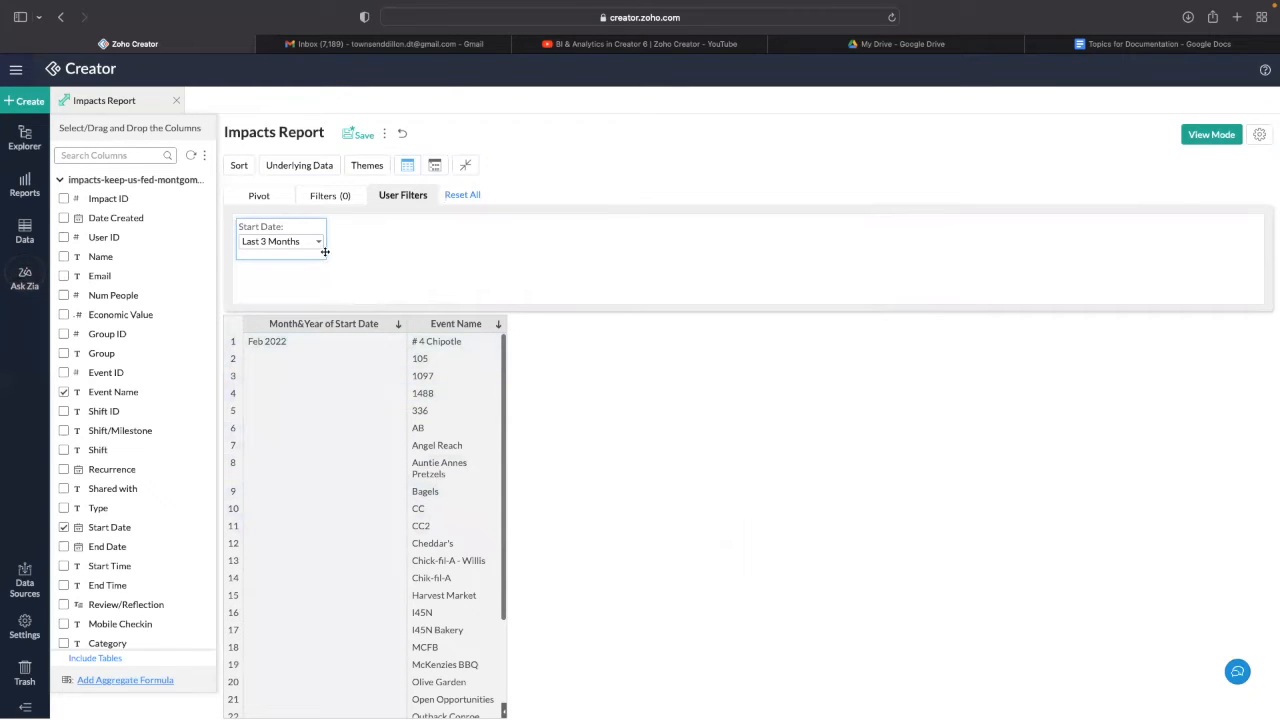
- Switch the filter's choice and default to Last 6 Months, showing events from Nov 2021 onward
{"action": "left_click", "coordinate": [272, 236]}
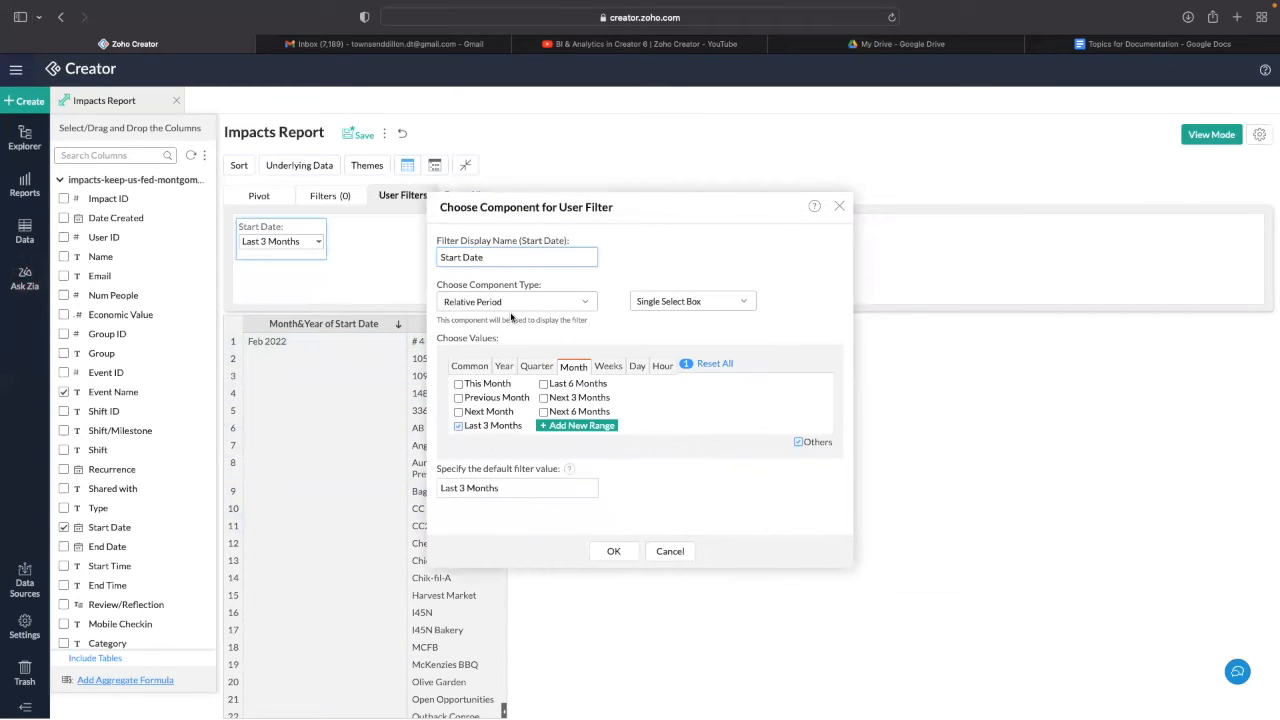
{"action": "left_click", "coordinate": [458, 426]}
{"action": "left_click", "coordinate": [544, 384]}
{"action": "left_click_drag", "start_coordinate": [543, 490], "coordinate": [380, 484]}
{"action": "key", "text": "BackSpace"}
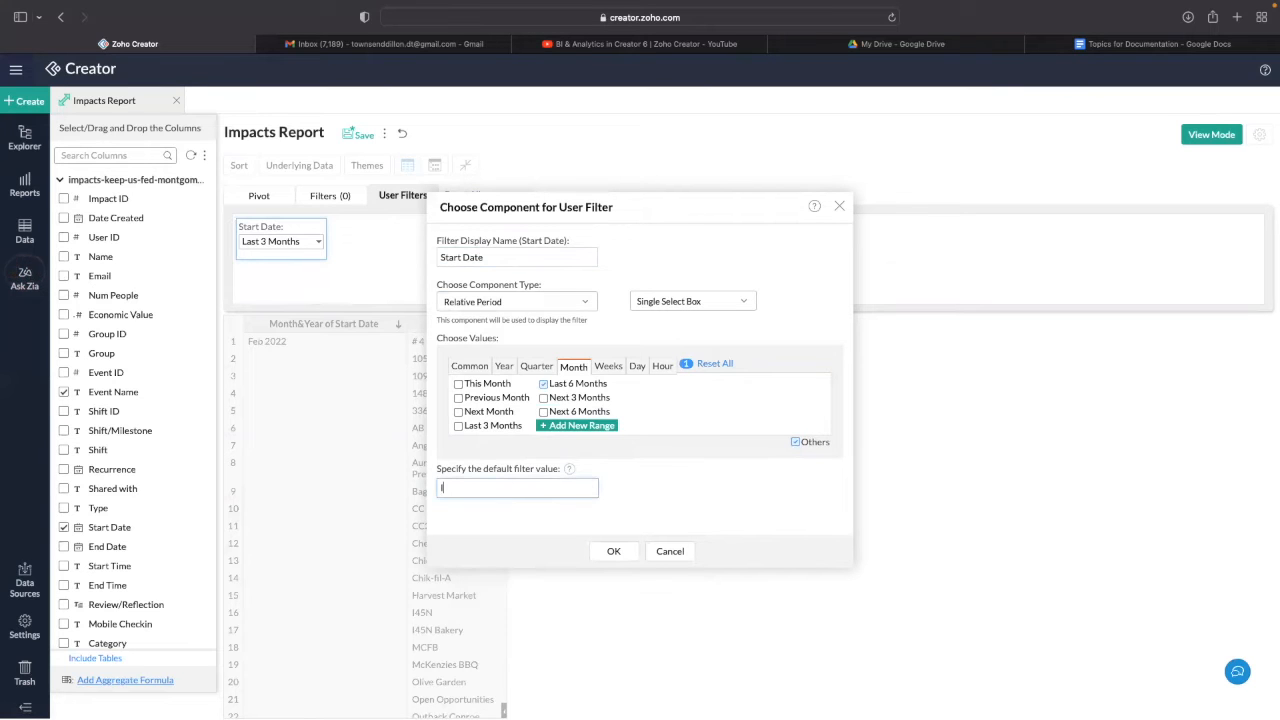
{"action": "left_click", "coordinate": [506, 510]}
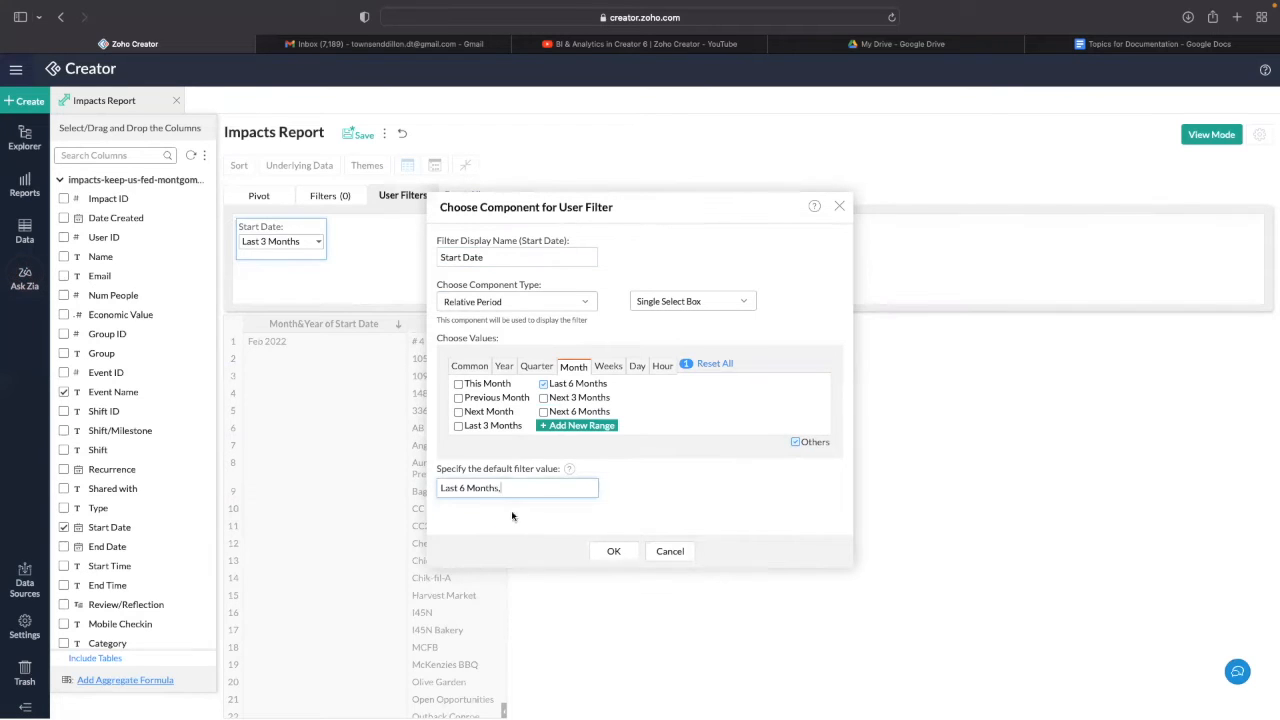
{"action": "left_click", "coordinate": [613, 551]}
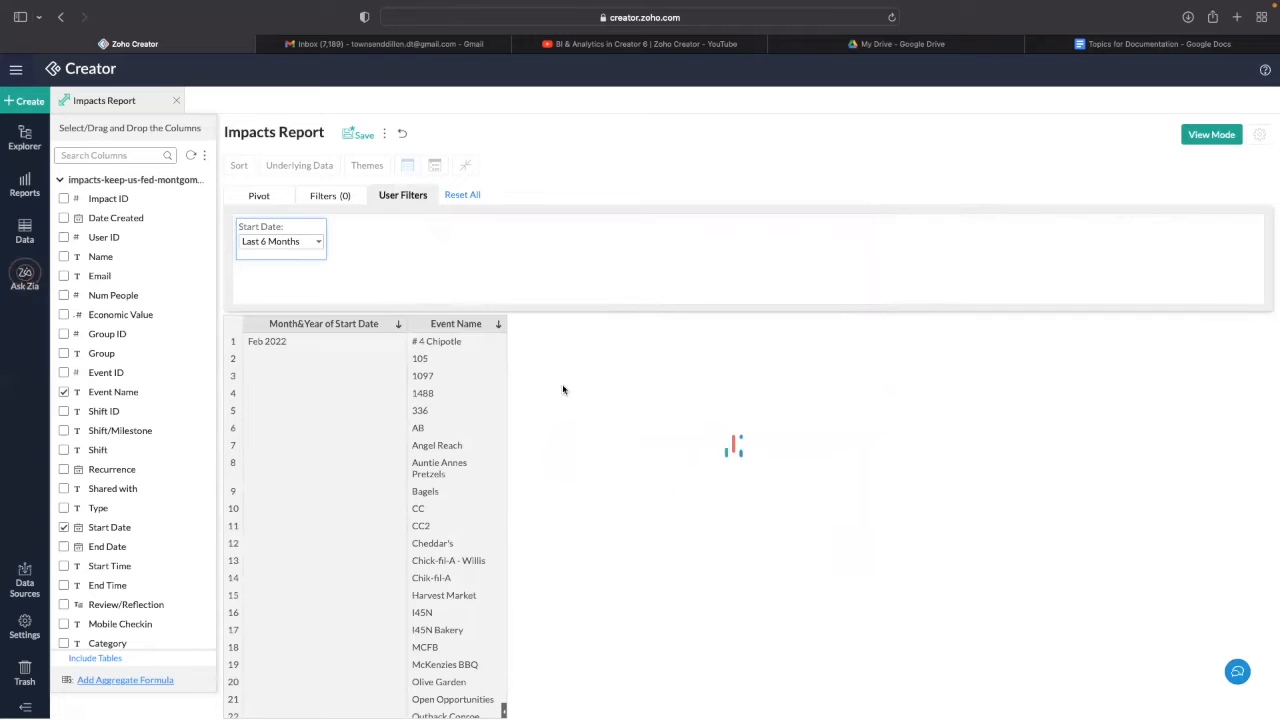
{"action": "scroll", "coordinate": [349, 373], "scroll_direction": "down", "scroll_amount": 5}
{"action": "scroll", "coordinate": [349, 373], "scroll_direction": "down", "scroll_amount": 15}
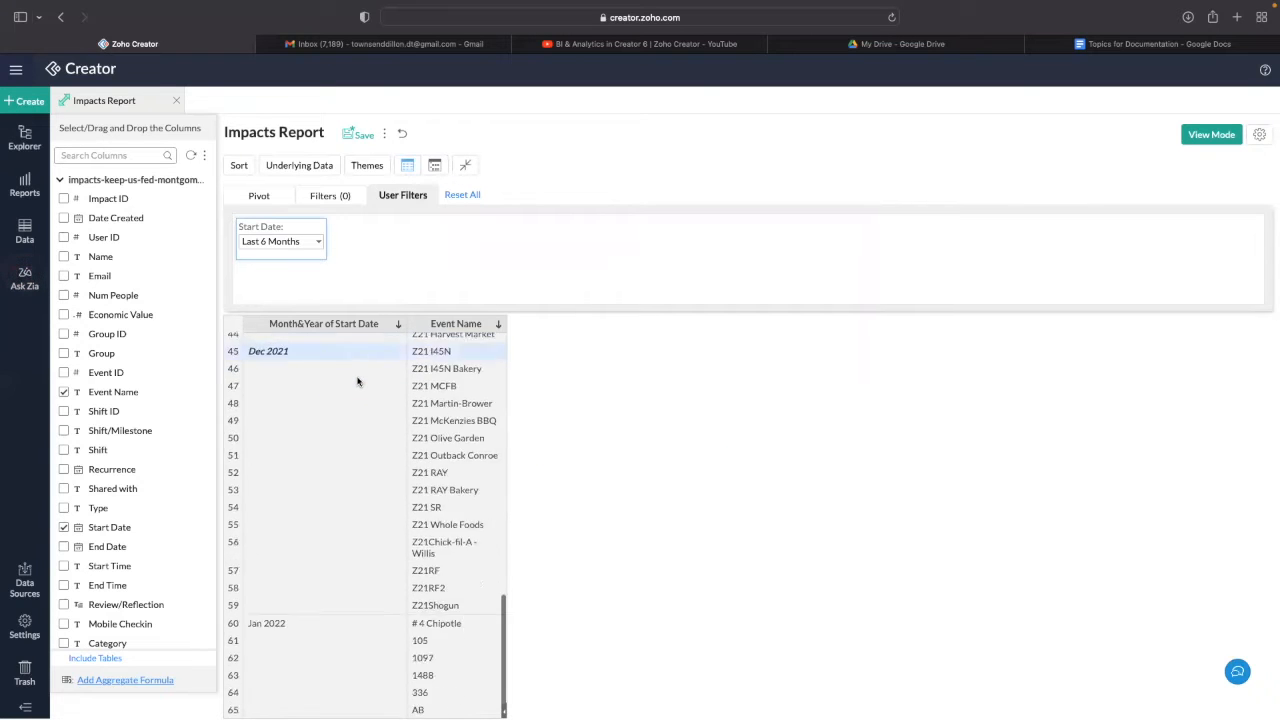
{"action": "scroll", "coordinate": [359, 394], "scroll_direction": "down", "scroll_amount": 8}
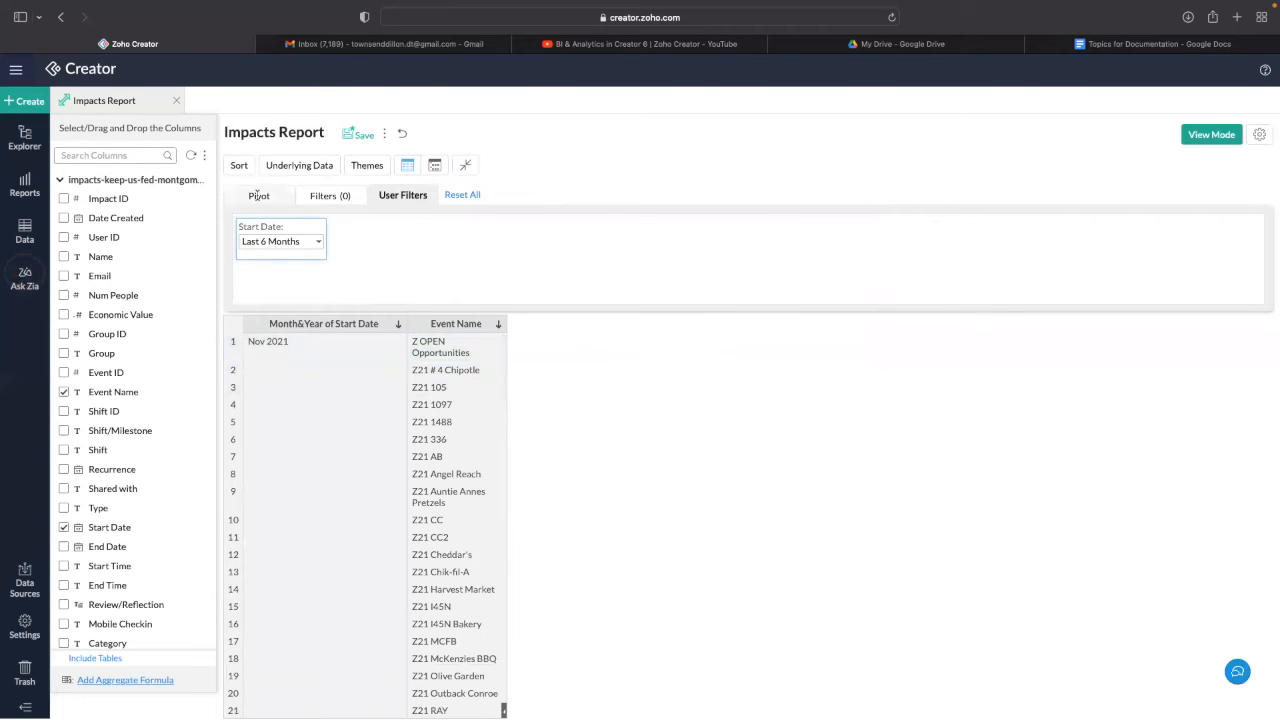
- Add the 'Meat, poultry, fish, casseroles' column to the pivot data and regenerate
{"action": "left_click", "coordinate": [259, 197]}
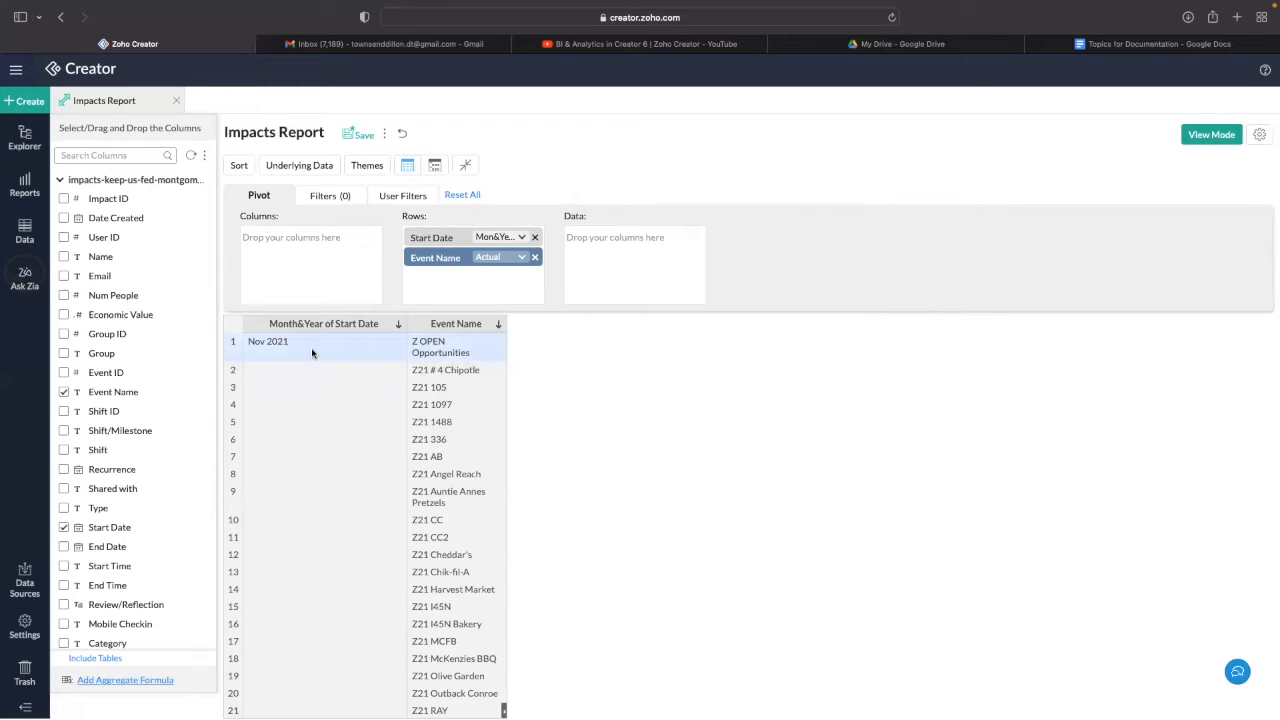
{"action": "left_click", "coordinate": [102, 153]}
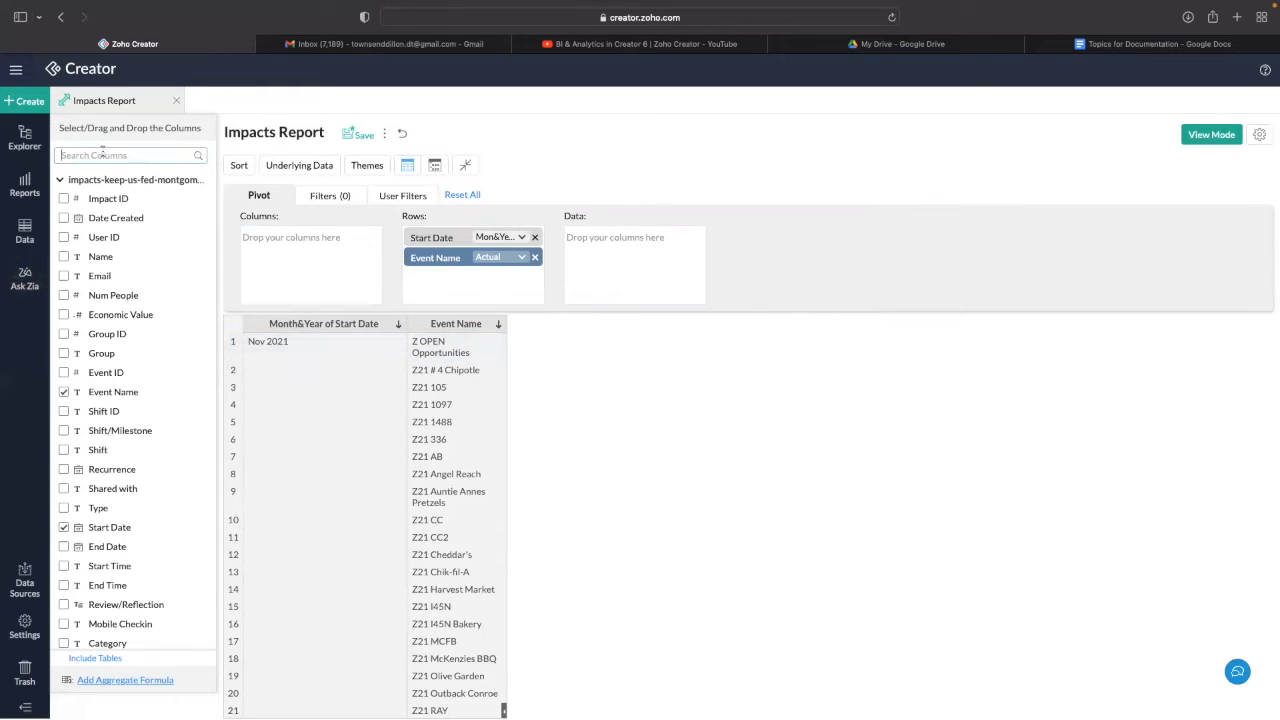
{"action": "type", "text": "meat"}
{"action": "left_click", "coordinate": [64, 216]}
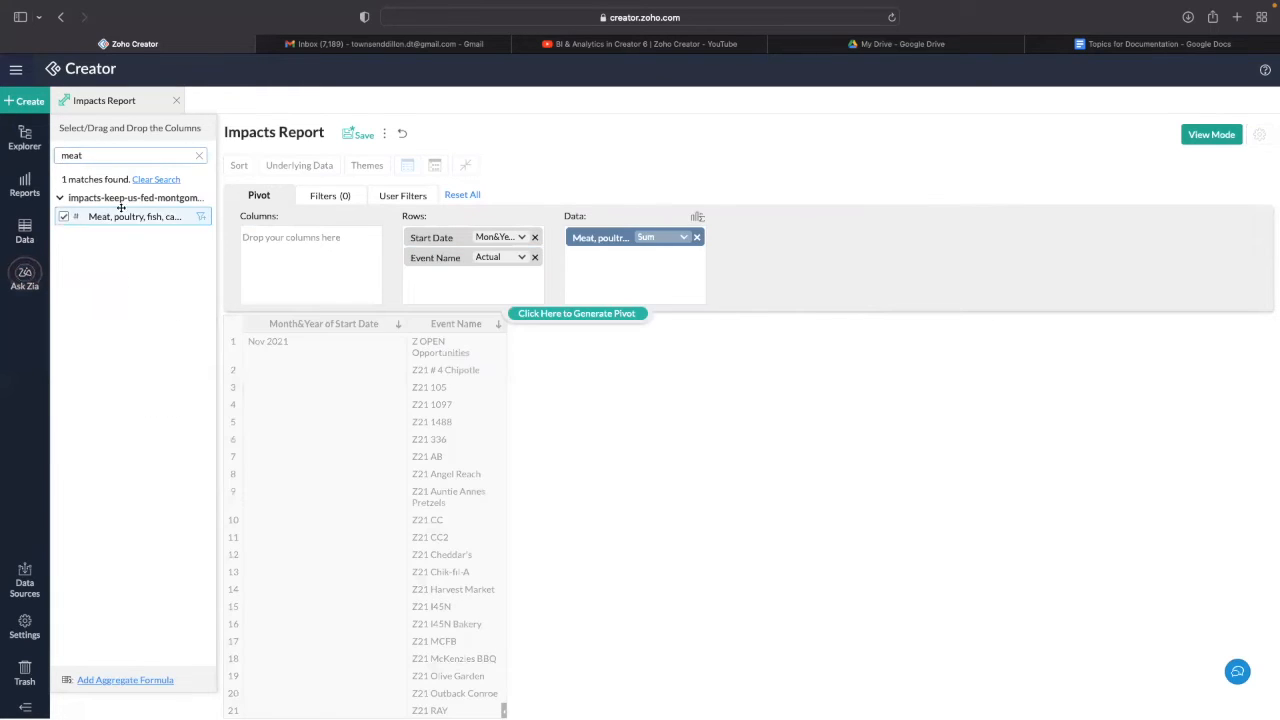
{"action": "left_click", "coordinate": [565, 314]}
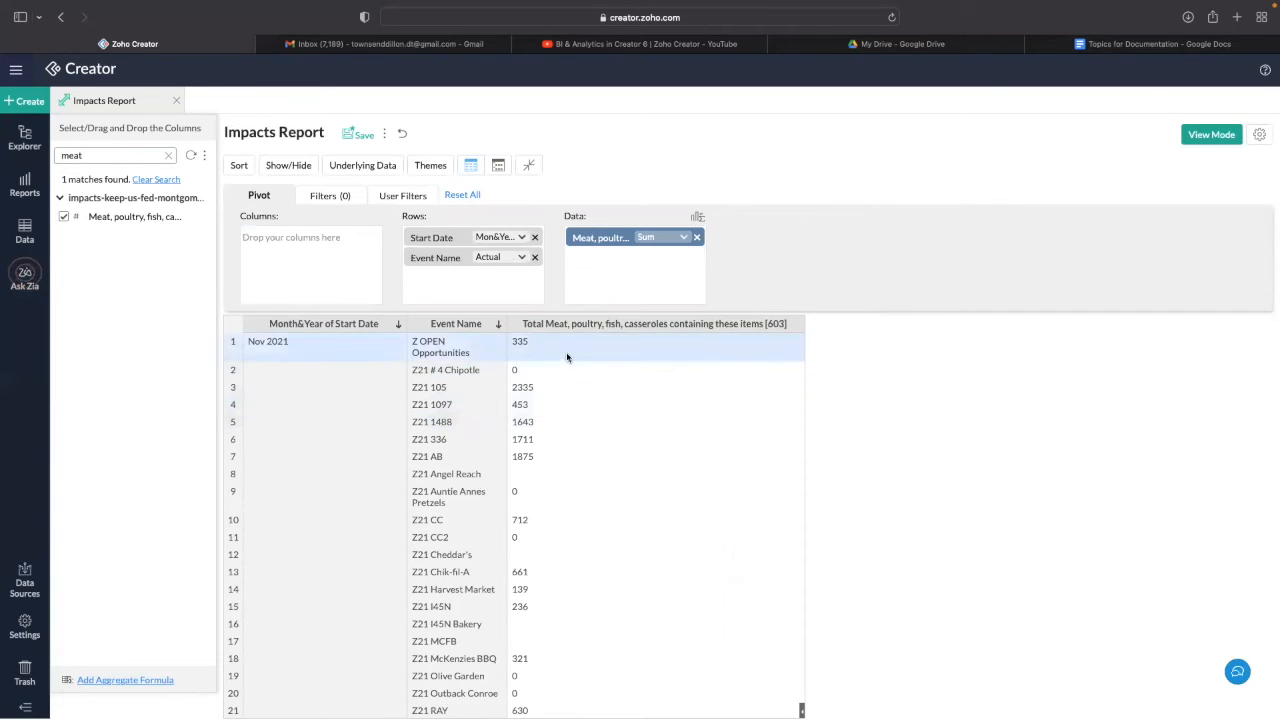
- Keep the meat column's aggregation at Sum > Normal and review the totals
{"action": "left_click", "coordinate": [658, 240]}
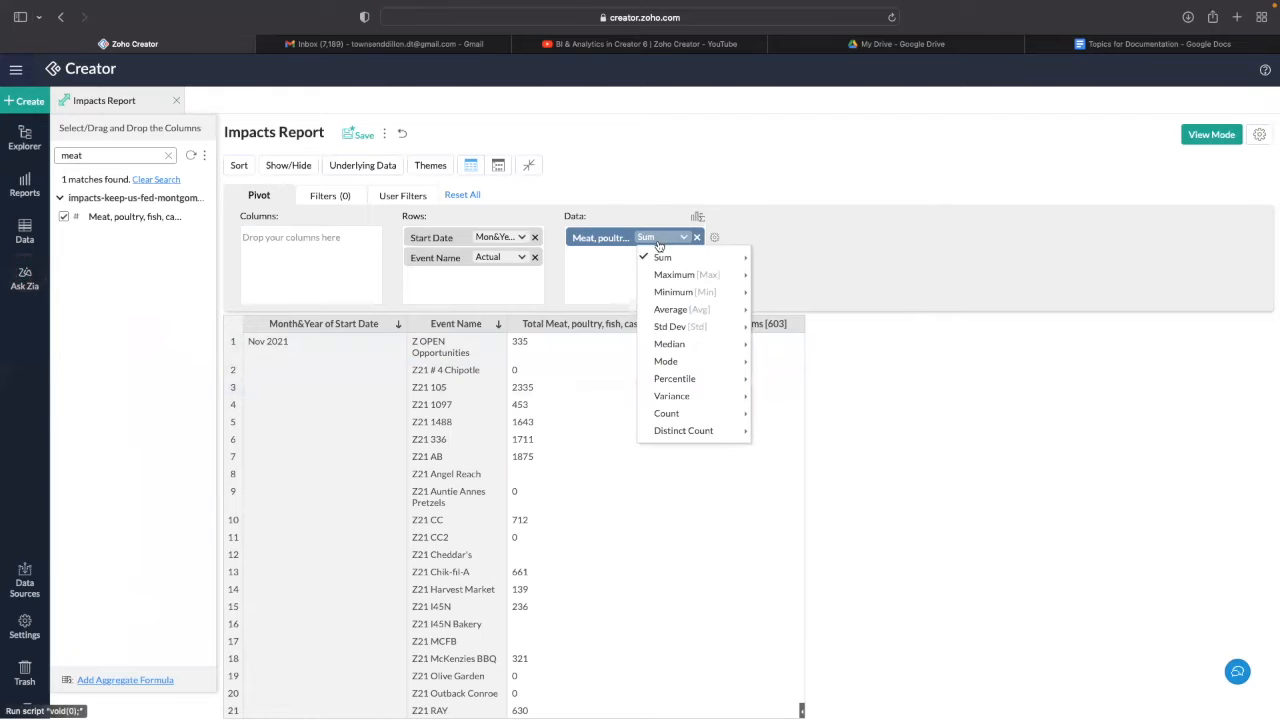
{"action": "mouse_move", "coordinate": [715, 431]}
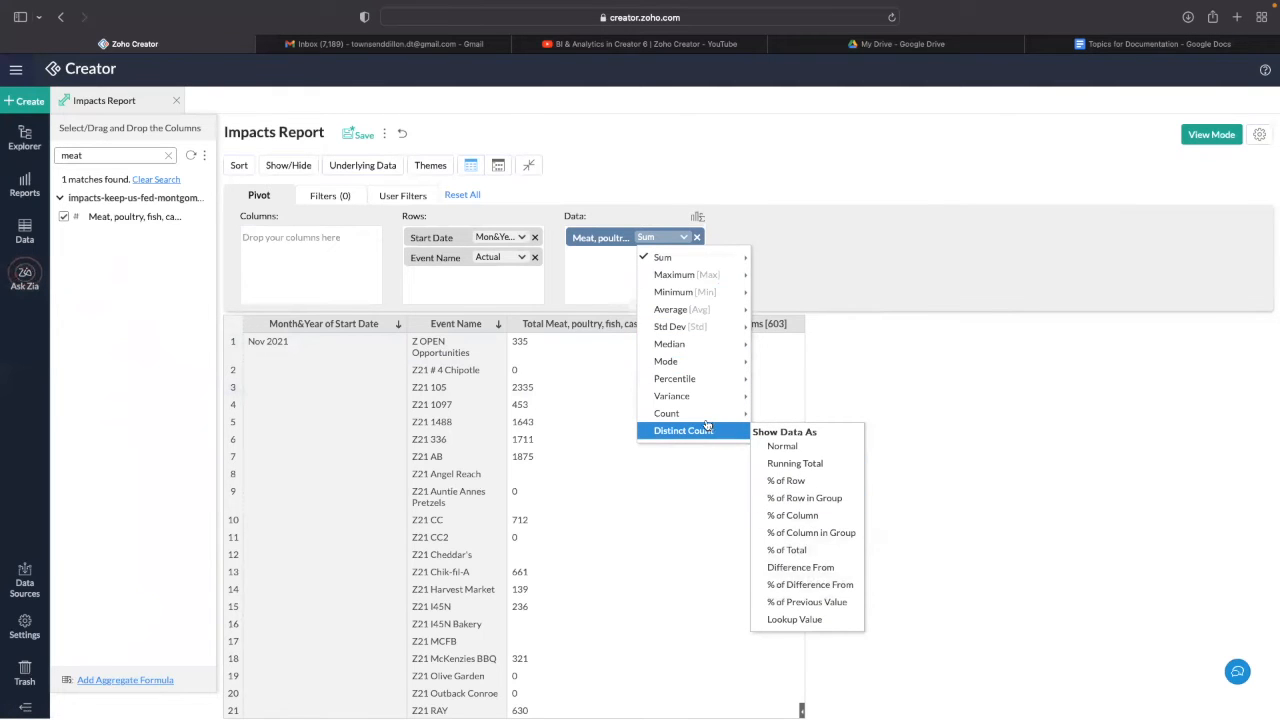
{"action": "mouse_move", "coordinate": [664, 258]}
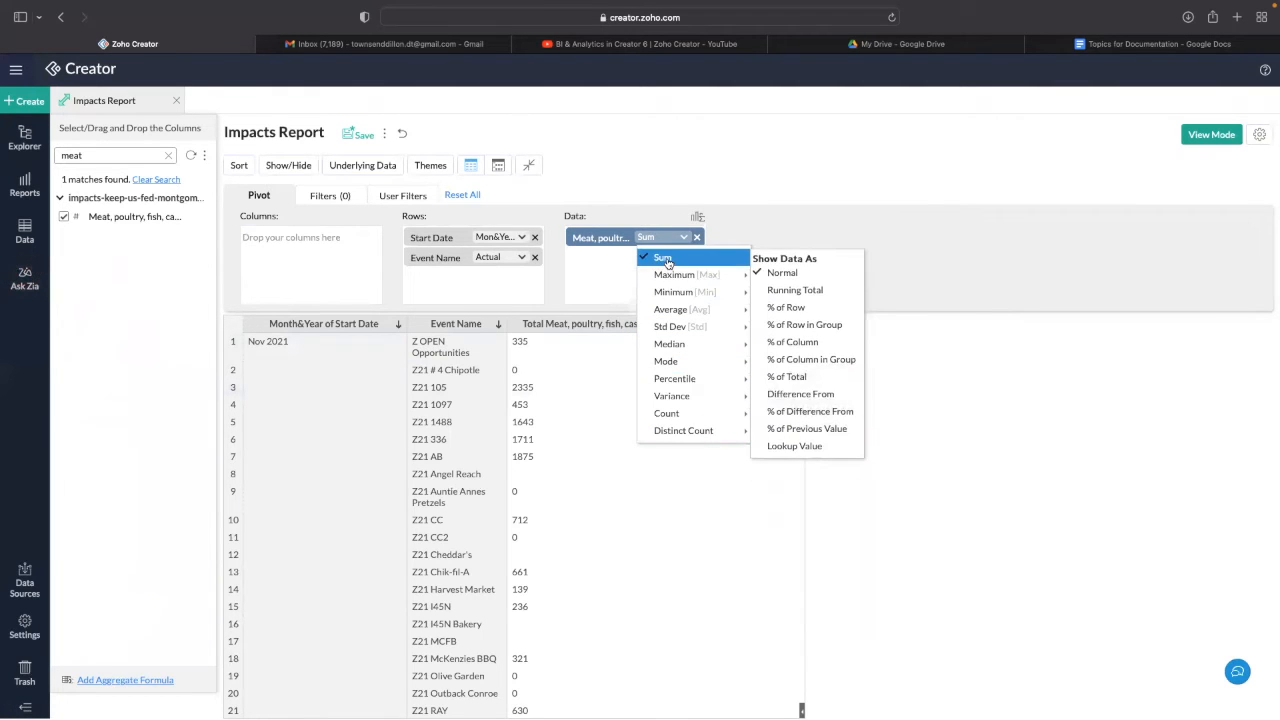
{"action": "left_click", "coordinate": [783, 274]}
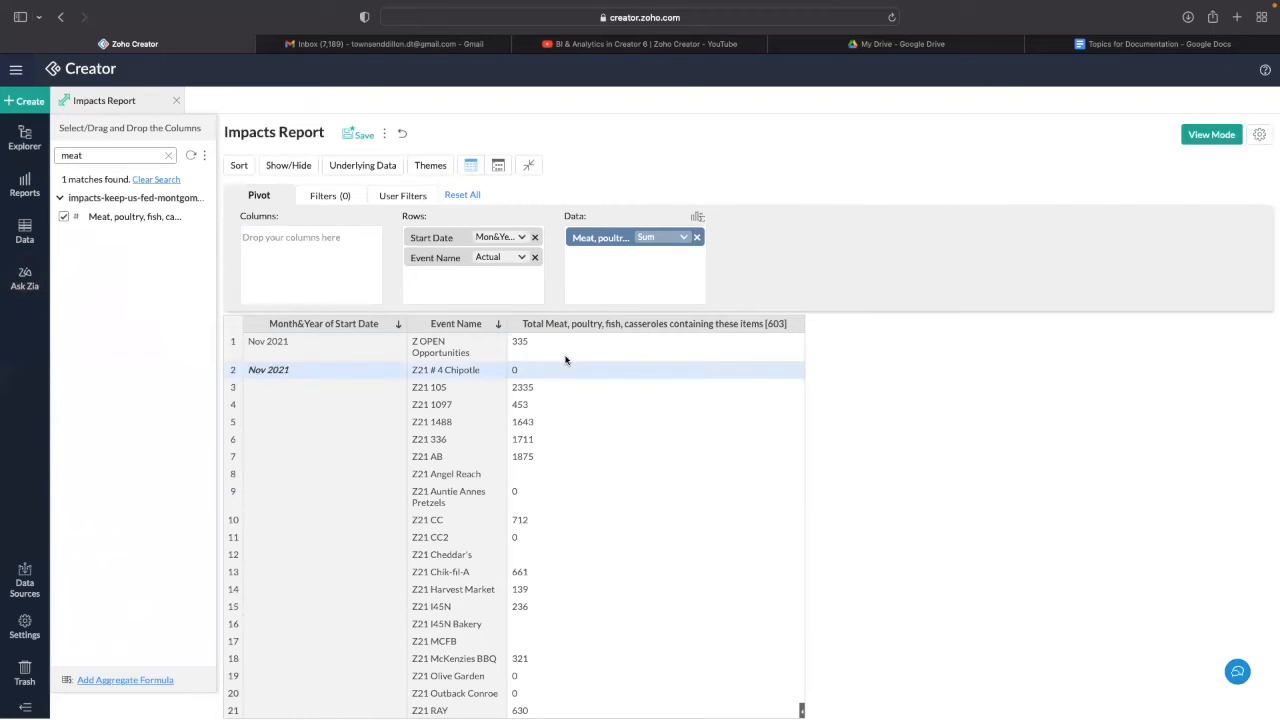
{"action": "scroll", "coordinate": [570, 365], "scroll_direction": "down", "scroll_amount": 20}
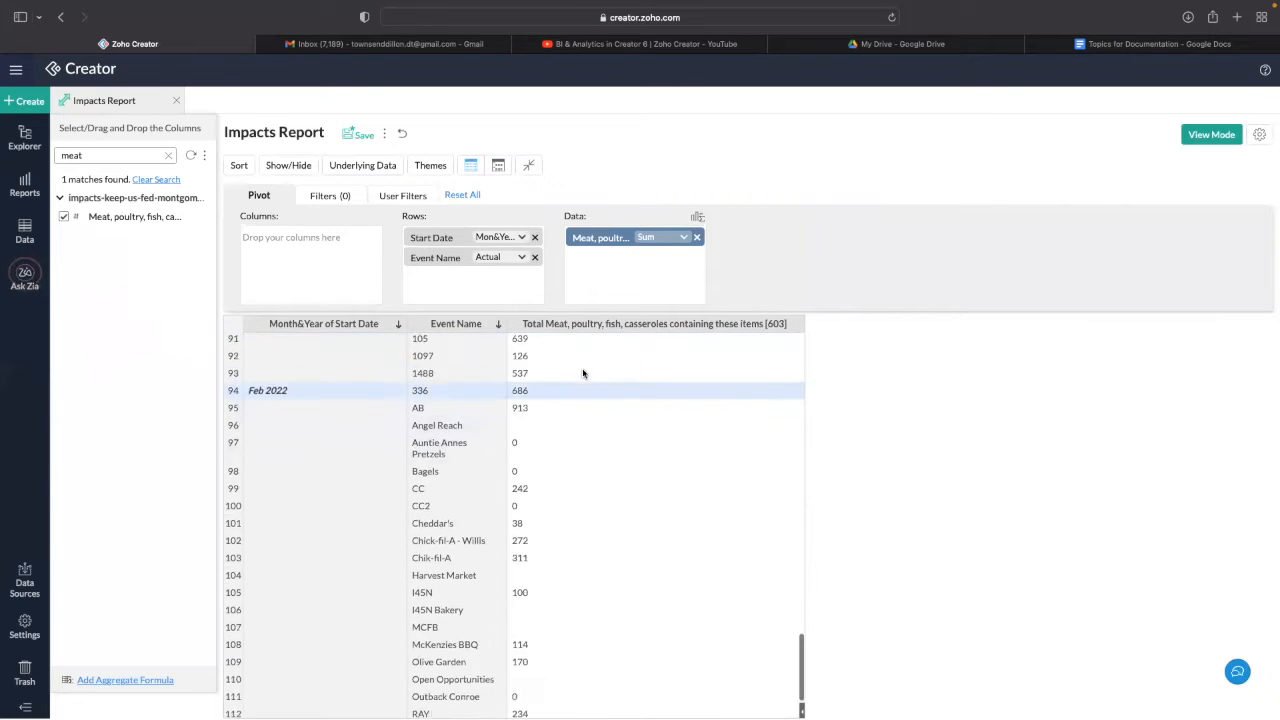
{"action": "scroll", "coordinate": [583, 373], "scroll_direction": "up", "scroll_amount": 5}
{"action": "scroll", "coordinate": [558, 377], "scroll_direction": "up", "scroll_amount": 7}
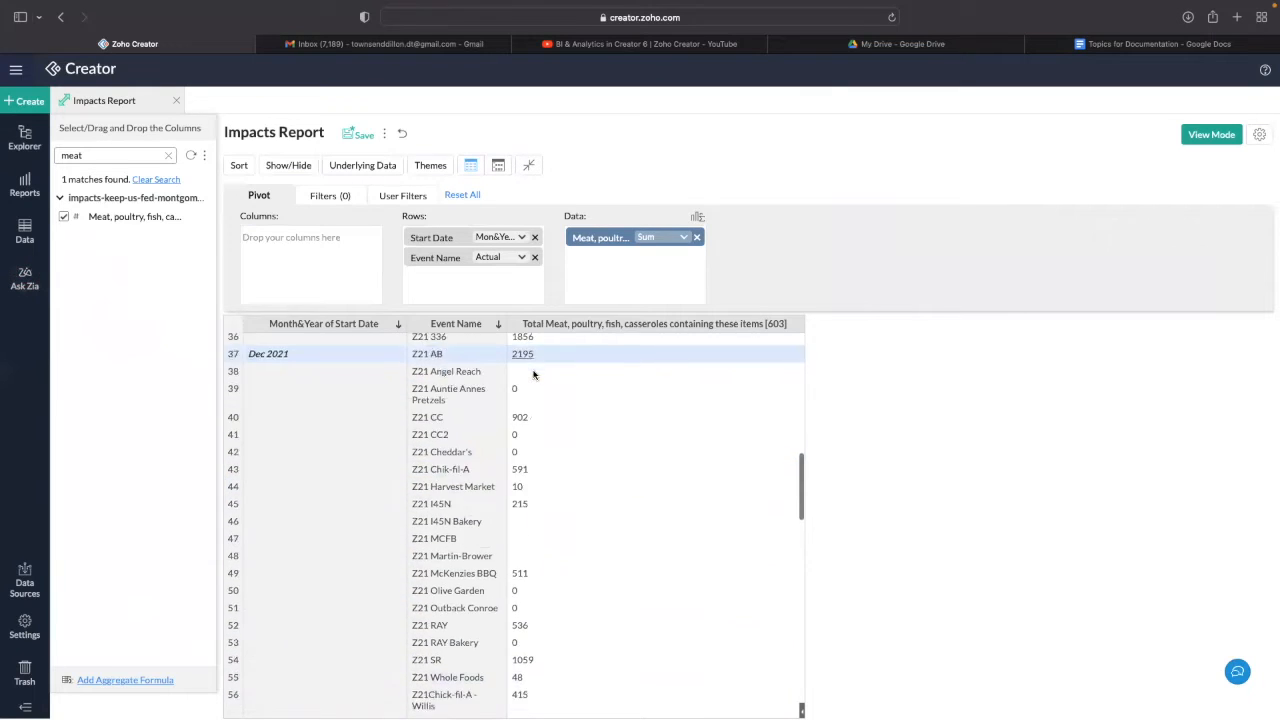
{"action": "scroll", "coordinate": [533, 374], "scroll_direction": "down", "scroll_amount": 9}
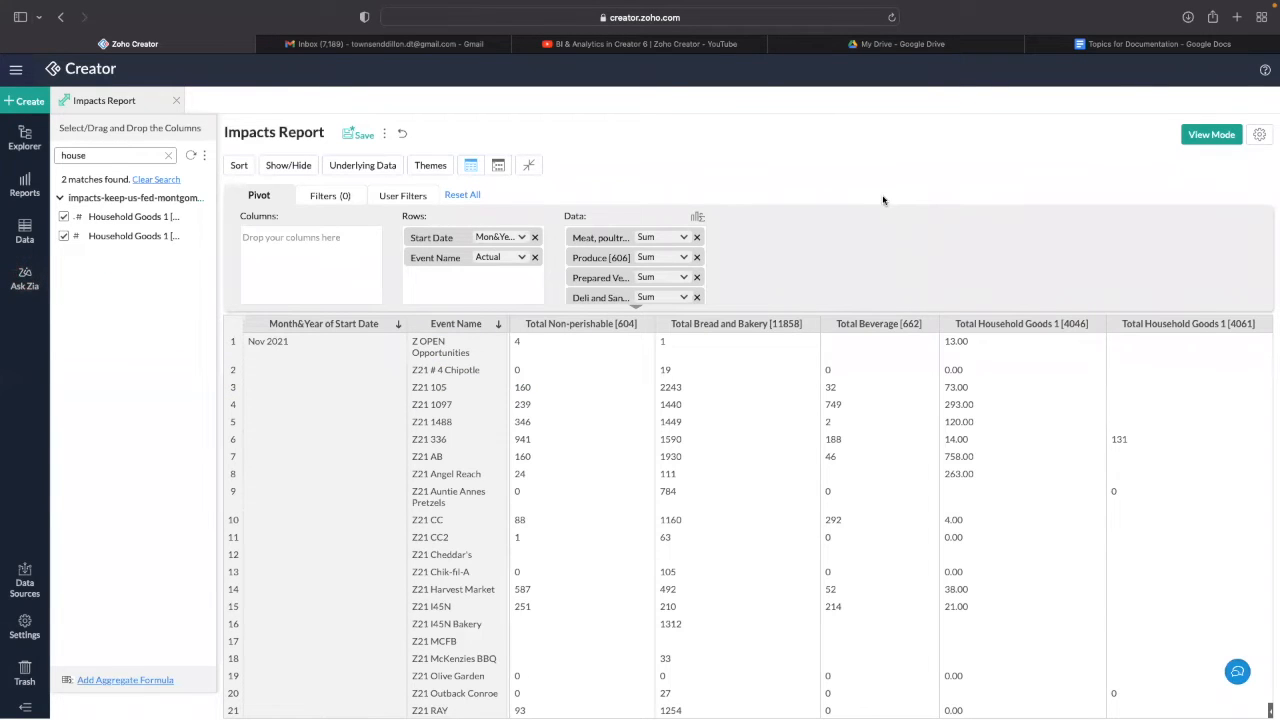
- Scroll the pivot to review the summed Non-perishable, Bread and Bakery, Beverage and Household Goods 1 columns
{"action": "scroll", "coordinate": [680, 262], "scroll_direction": "down", "scroll_amount": 5}
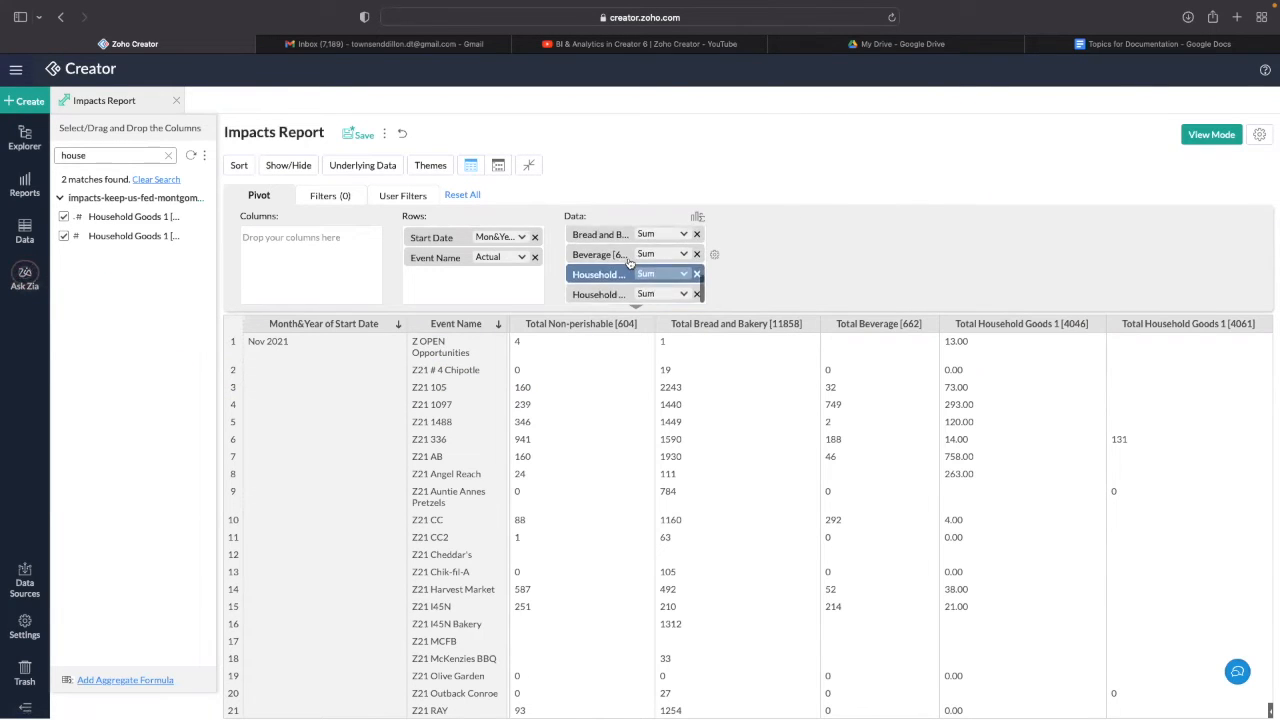
{"action": "scroll", "coordinate": [806, 382], "scroll_direction": "left", "scroll_amount": 5}
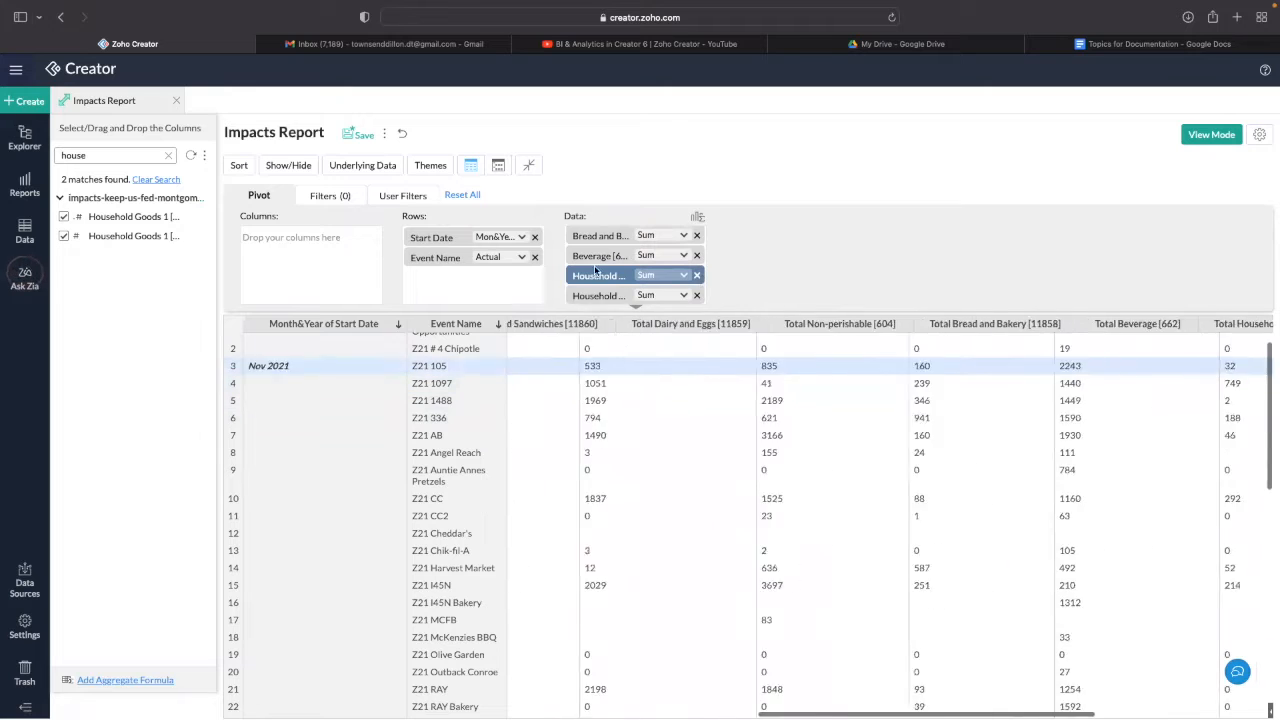
{"action": "scroll", "coordinate": [580, 252], "scroll_direction": "up", "scroll_amount": 3}
{"action": "scroll", "coordinate": [600, 252], "scroll_direction": "up", "scroll_amount": 1}
{"action": "scroll", "coordinate": [640, 262], "scroll_direction": "down", "scroll_amount": 5}
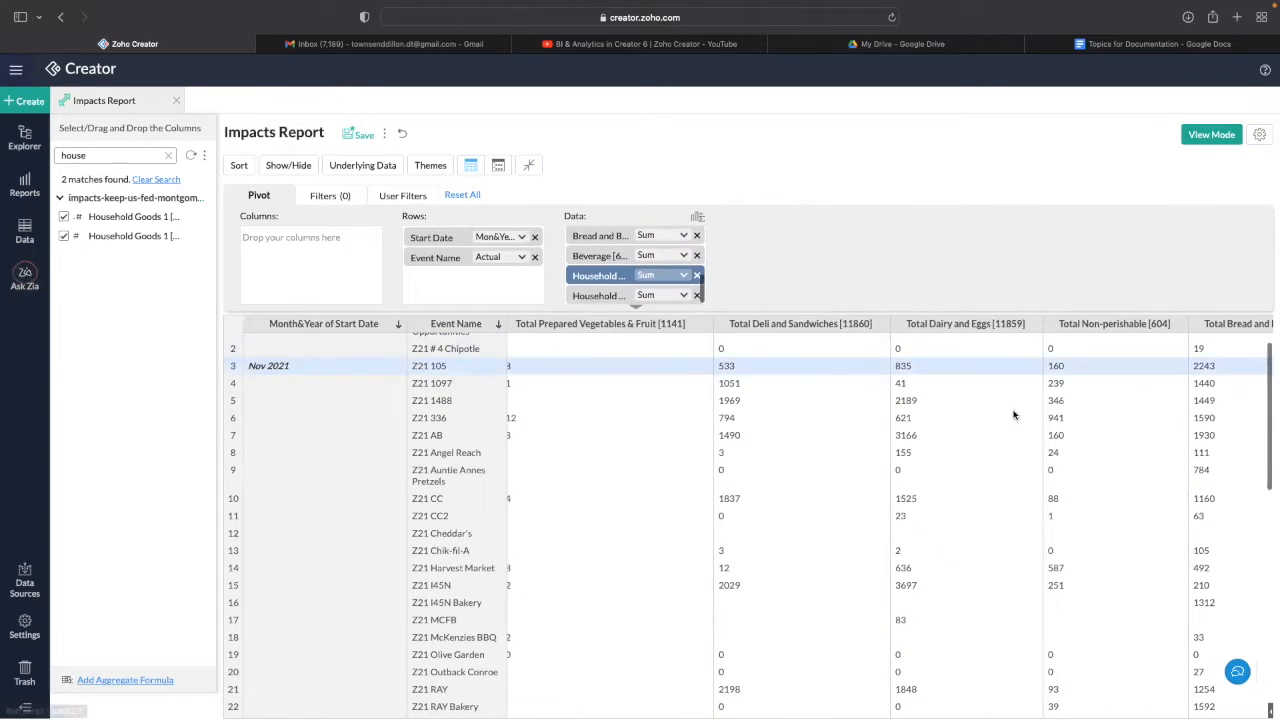
{"action": "scroll", "coordinate": [1023, 409], "scroll_direction": "right", "scroll_amount": 5}
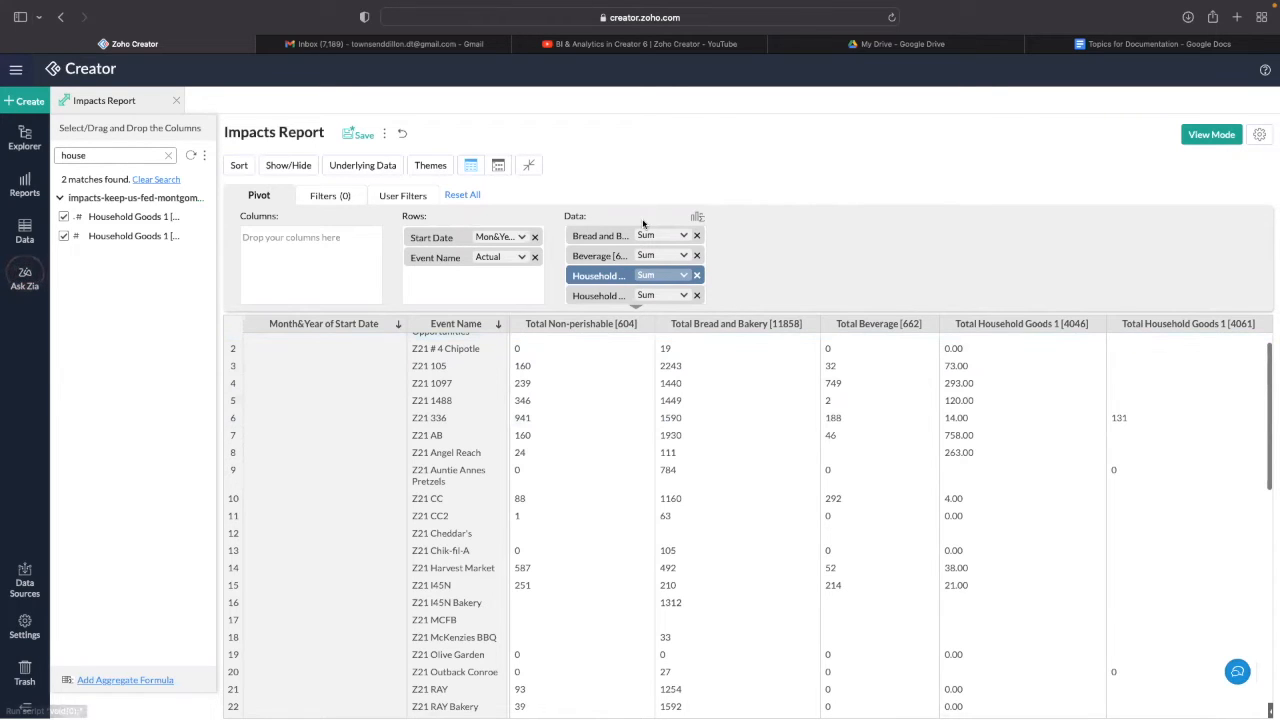
{"action": "scroll", "coordinate": [636, 256], "scroll_direction": "up", "scroll_amount": 4}
{"action": "scroll", "coordinate": [645, 247], "scroll_direction": "down", "scroll_amount": 4}
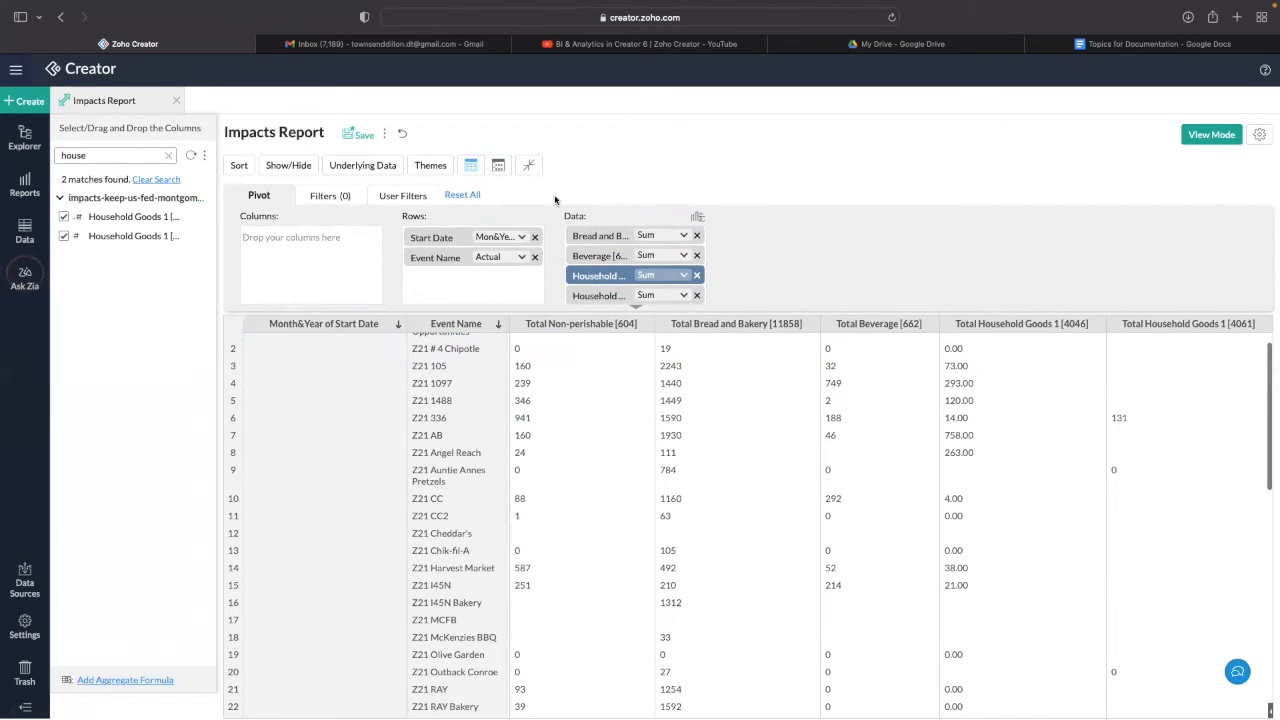
- Save a Household Goods formula as Household Goods 1 + Household Goods 1, then scroll to the new column
{"action": "left_click", "coordinate": [698, 219]}
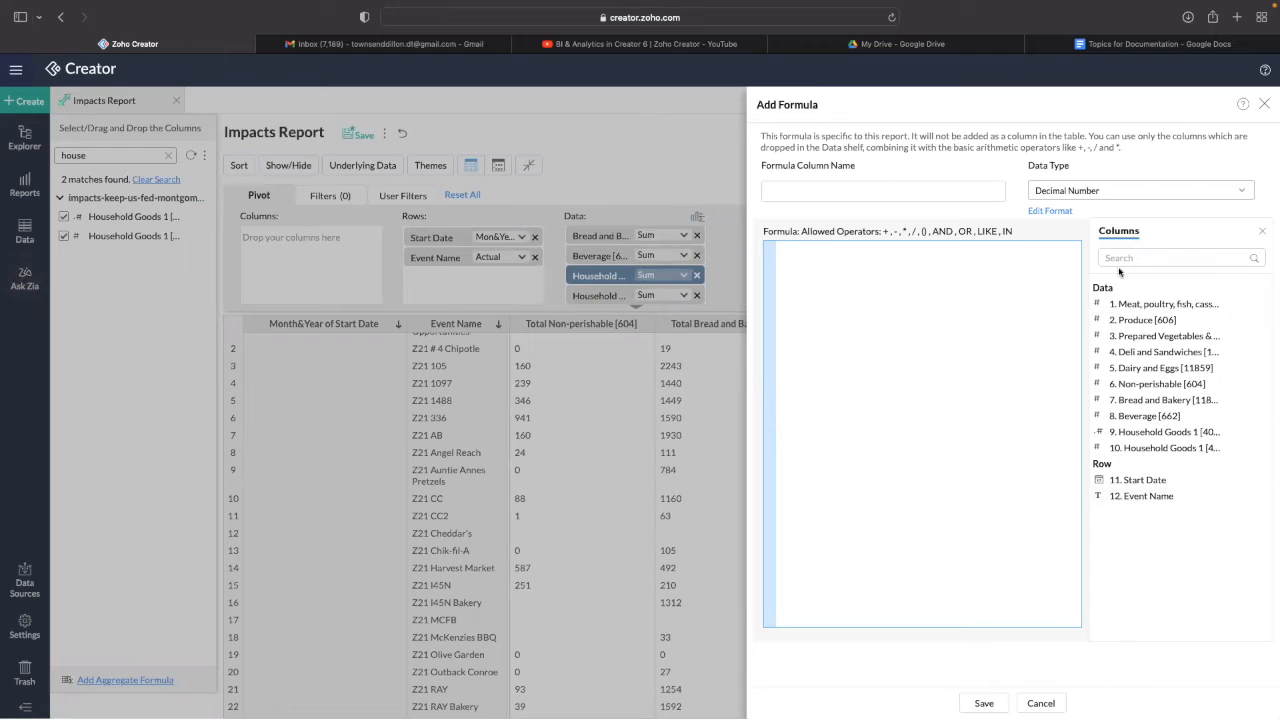
{"action": "left_click", "coordinate": [845, 197]}
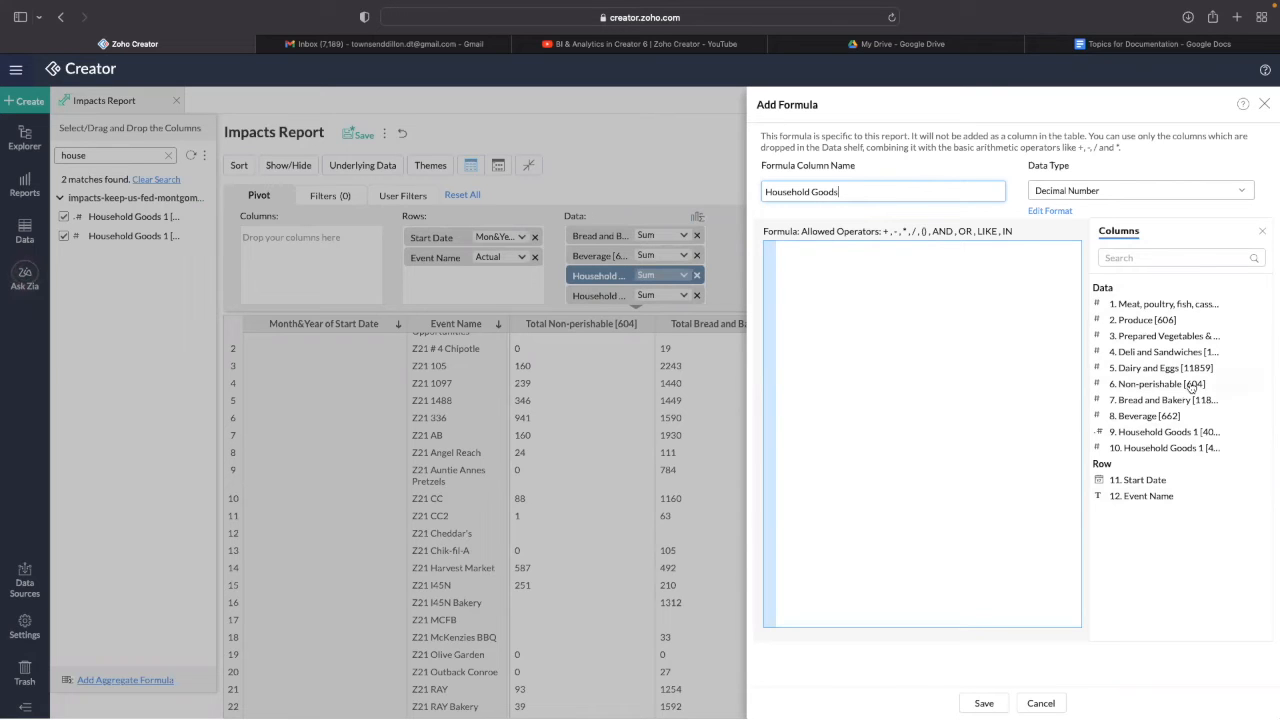
{"action": "left_click", "coordinate": [1185, 432]}
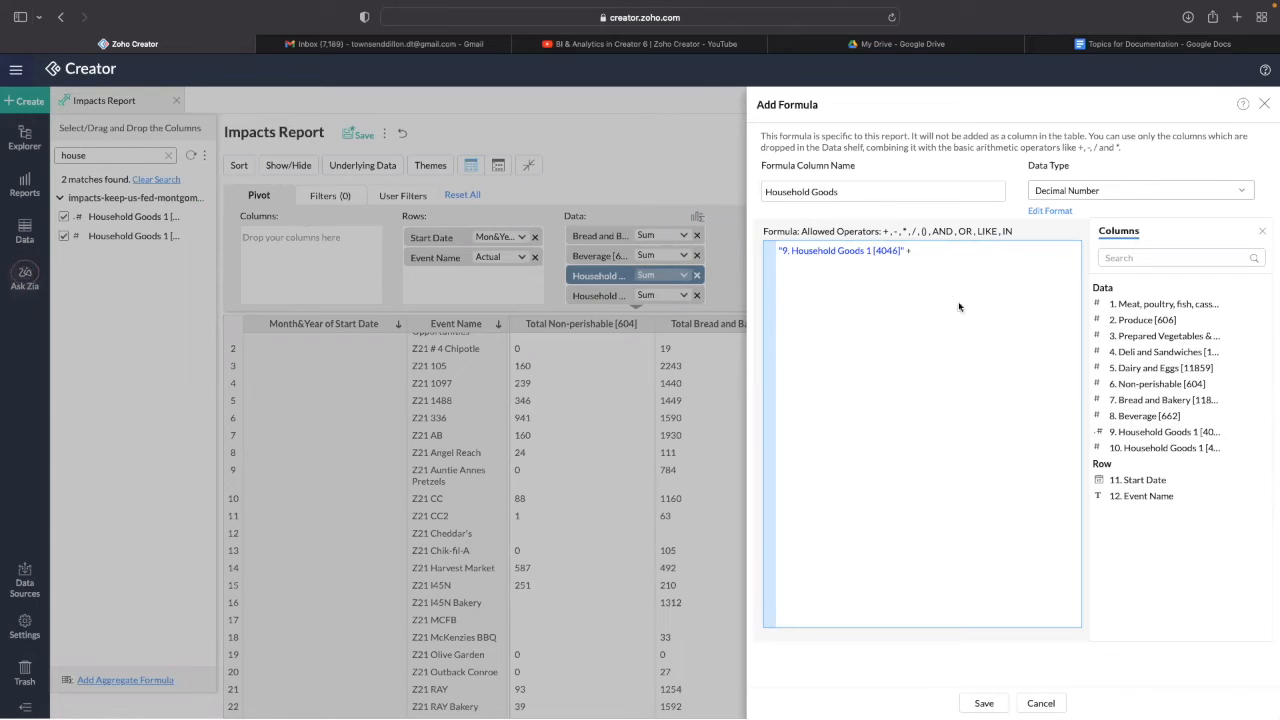
{"action": "left_click", "coordinate": [1146, 449]}
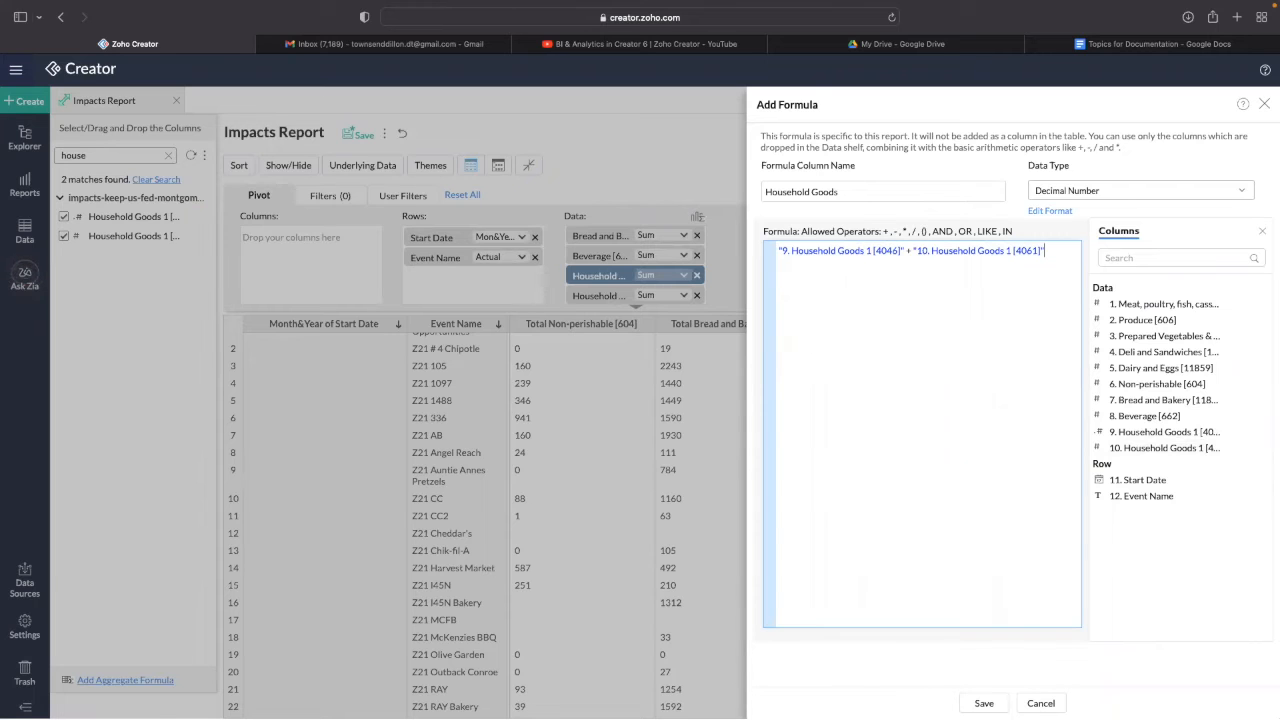
{"action": "left_click", "coordinate": [984, 703]}
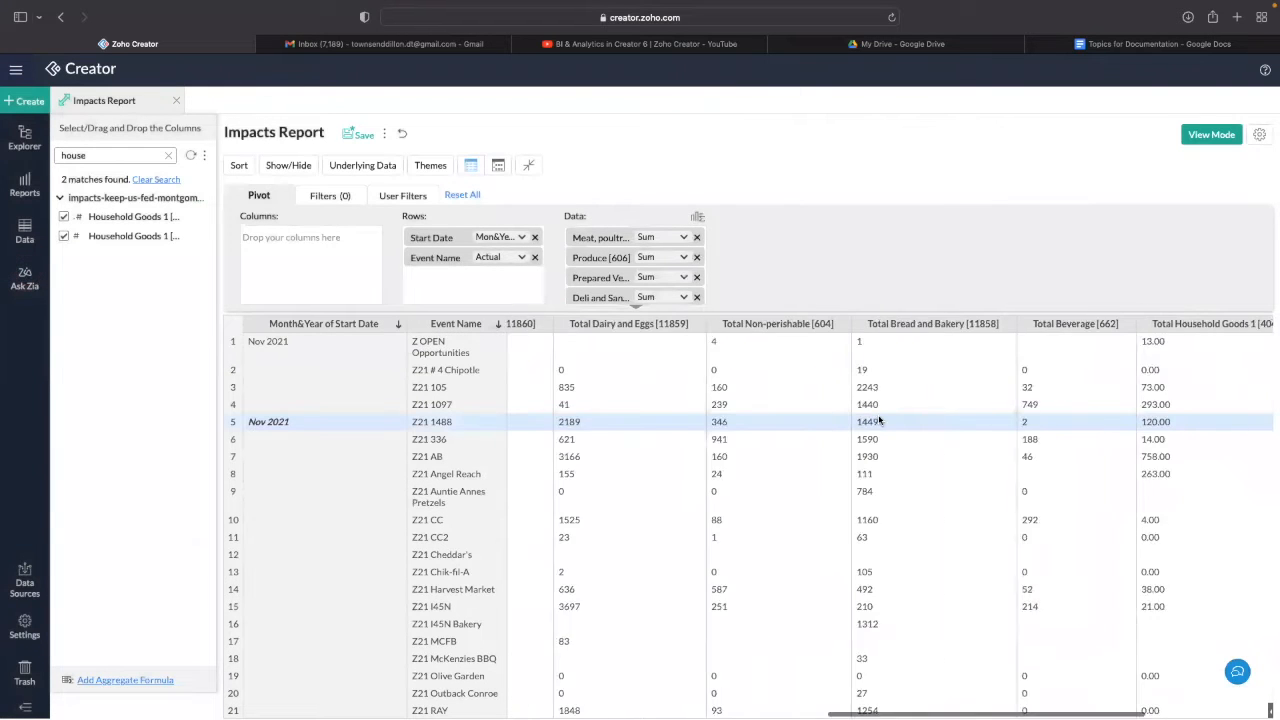
{"action": "scroll", "coordinate": [878, 421], "scroll_direction": "right", "scroll_amount": 5}
{"action": "scroll", "coordinate": [1184, 382], "scroll_direction": "down", "scroll_amount": 1}
{"action": "scroll", "coordinate": [1184, 382], "scroll_direction": "down", "scroll_amount": 5}
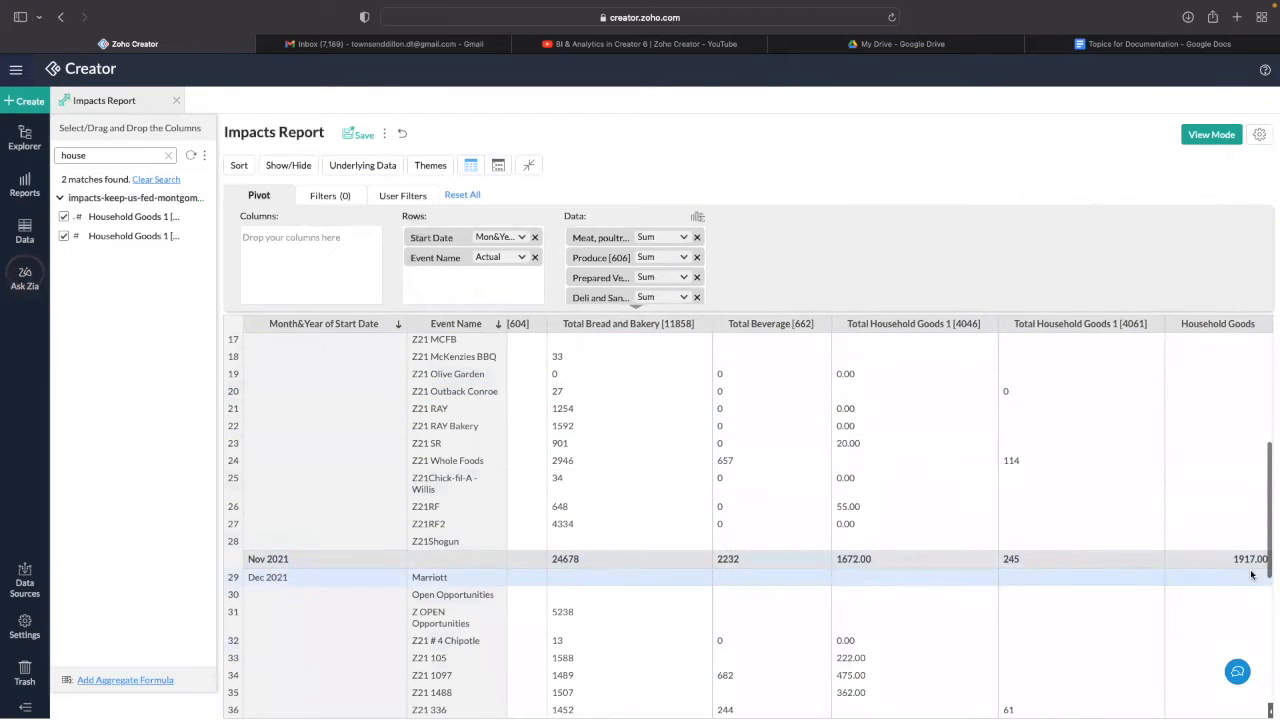
{"action": "left_click_drag", "start_coordinate": [1262, 559], "coordinate": [1222, 560]}
{"action": "left_click", "coordinate": [1222, 560]}
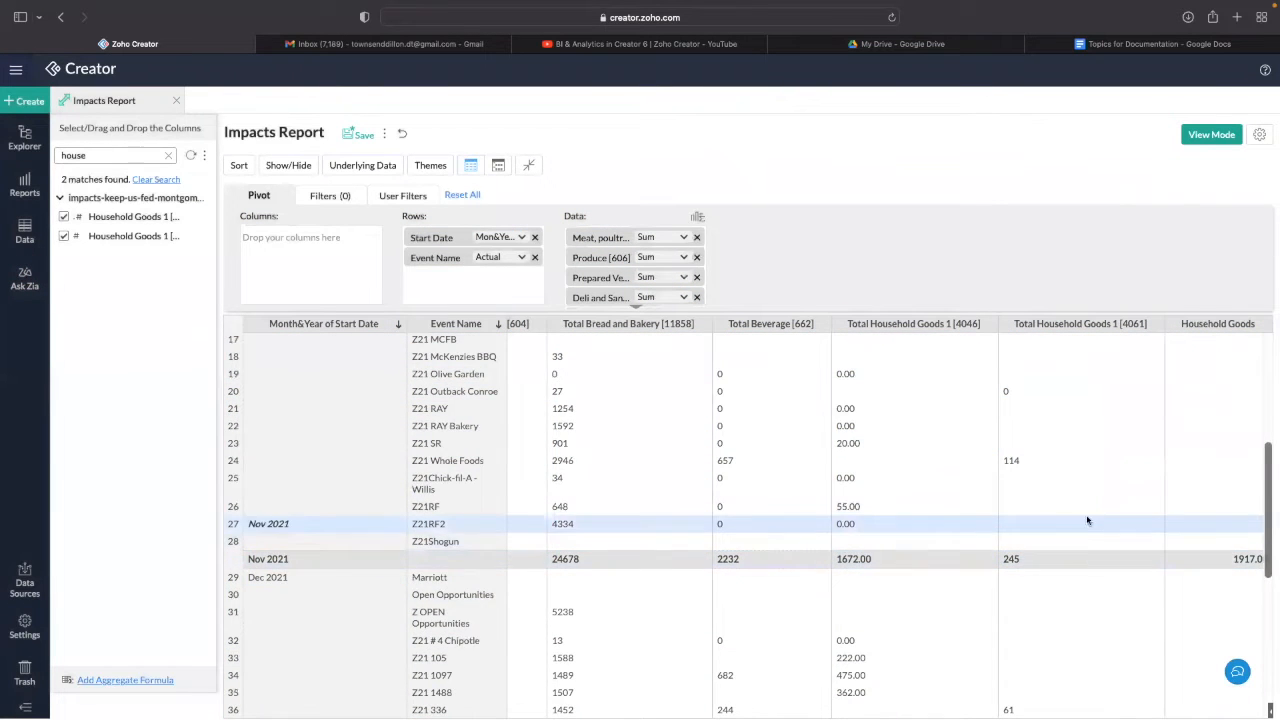
{"action": "scroll", "coordinate": [1088, 520], "scroll_direction": "up", "scroll_amount": 6}
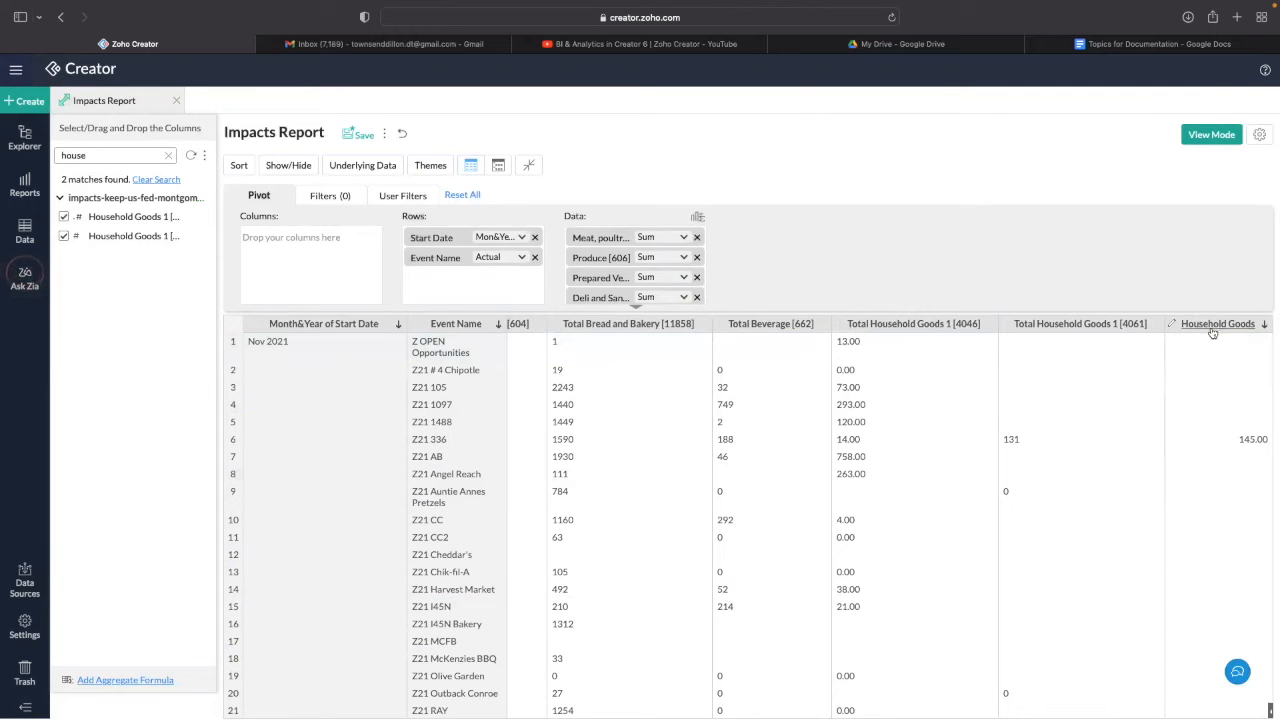
{"action": "left_click", "coordinate": [696, 217]}
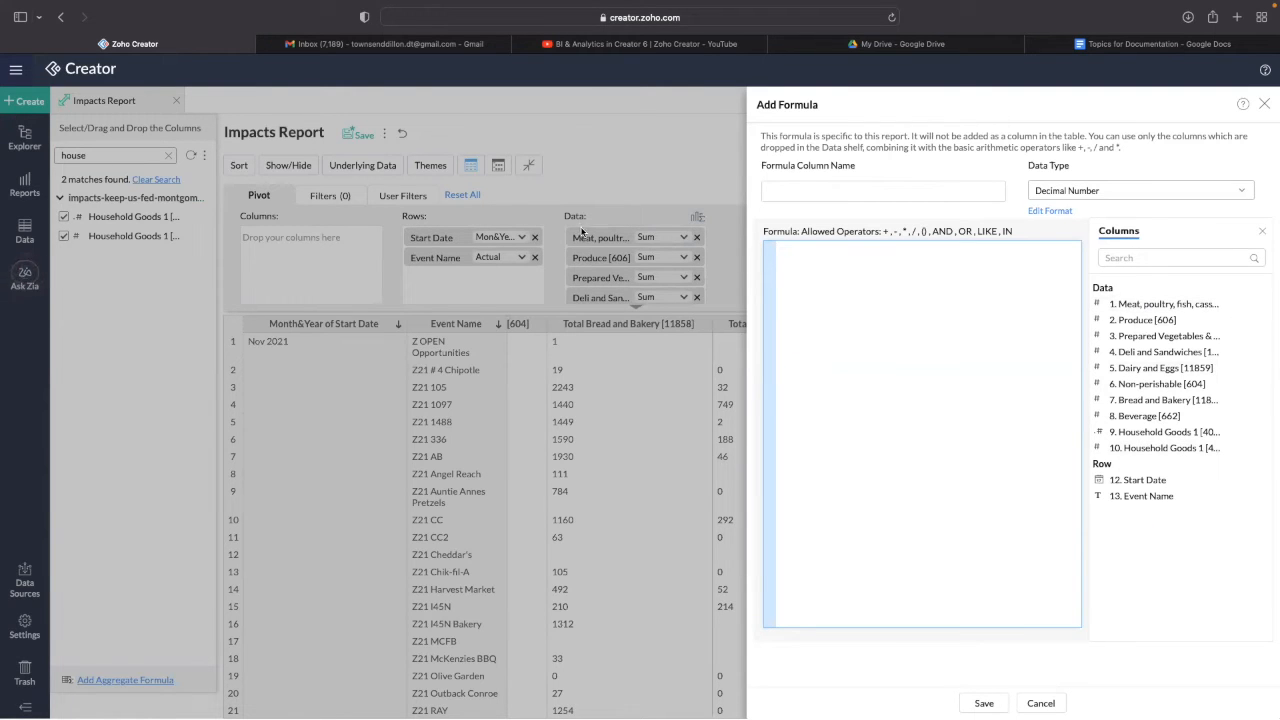
{"action": "left_click", "coordinate": [1040, 703]}
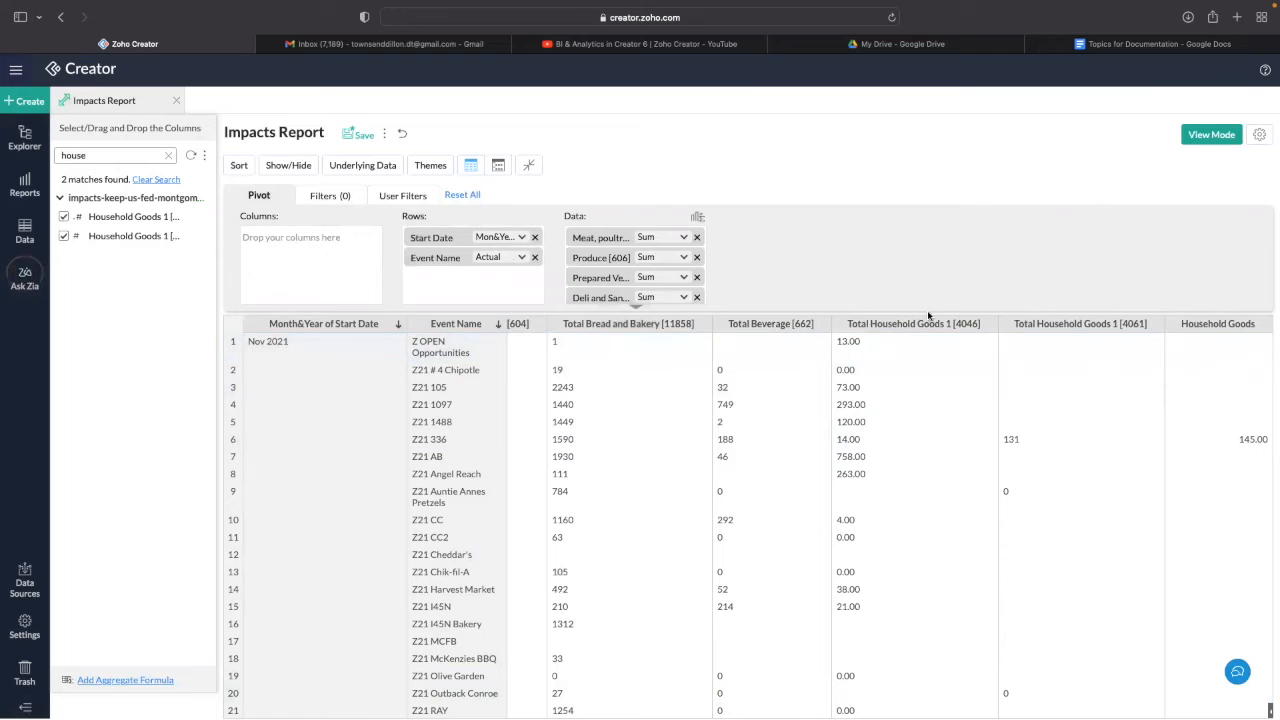
- Uncheck both Total Household Goods 1 entries in Show/Hide Columns, leaving totals settings unchanged
{"action": "left_click", "coordinate": [284, 166]}
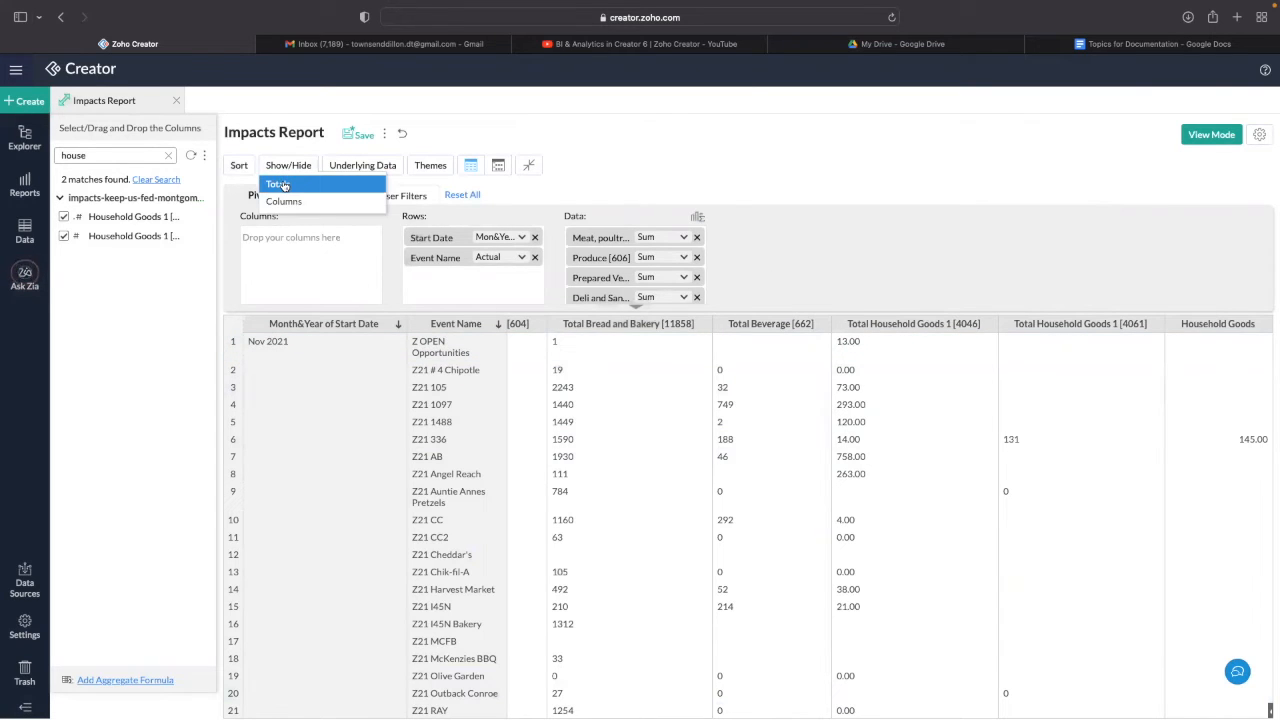
{"action": "left_click", "coordinate": [283, 185]}
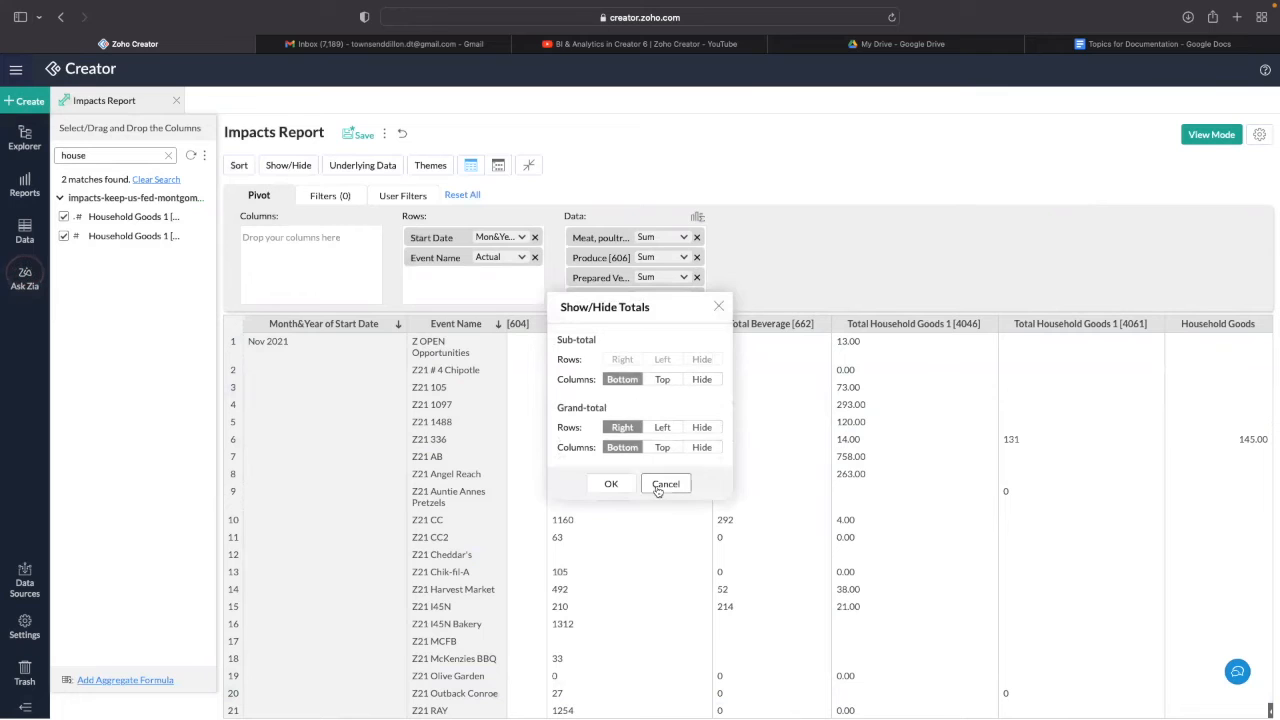
{"action": "left_click", "coordinate": [660, 487]}
{"action": "left_click", "coordinate": [300, 167]}
{"action": "left_click", "coordinate": [292, 200]}
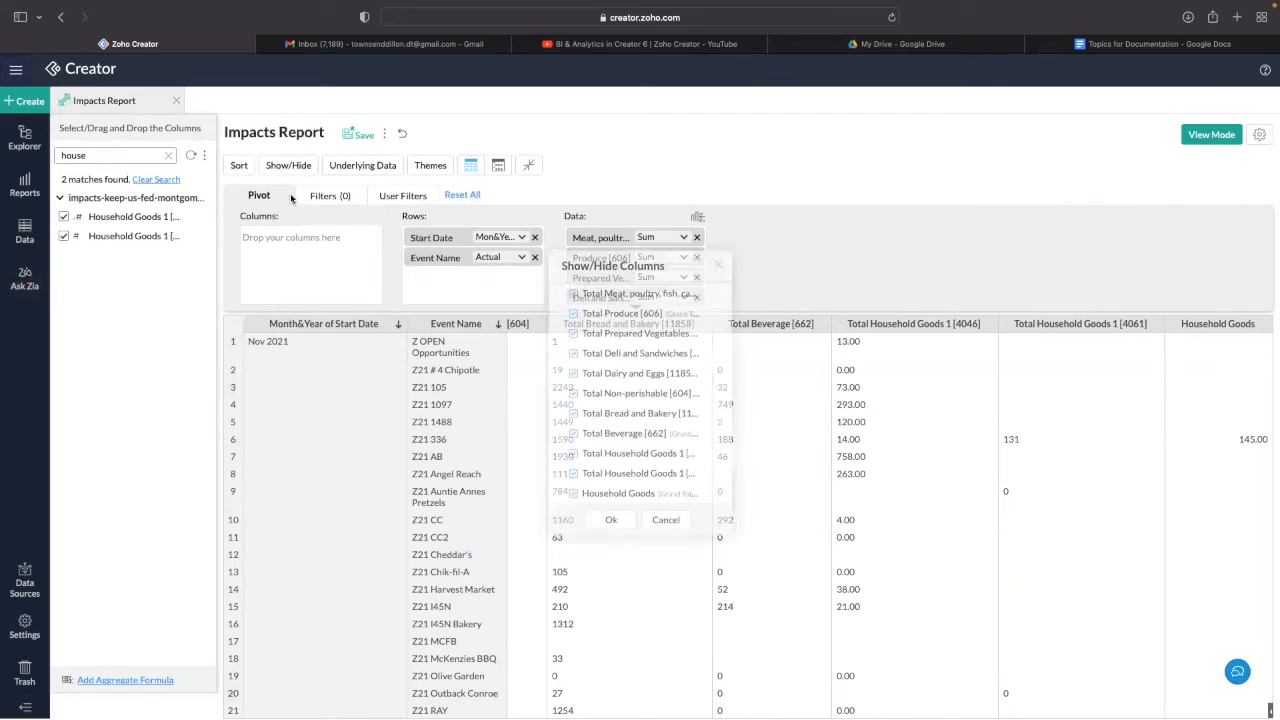
{"action": "scroll", "coordinate": [603, 406], "scroll_direction": "down", "scroll_amount": 1}
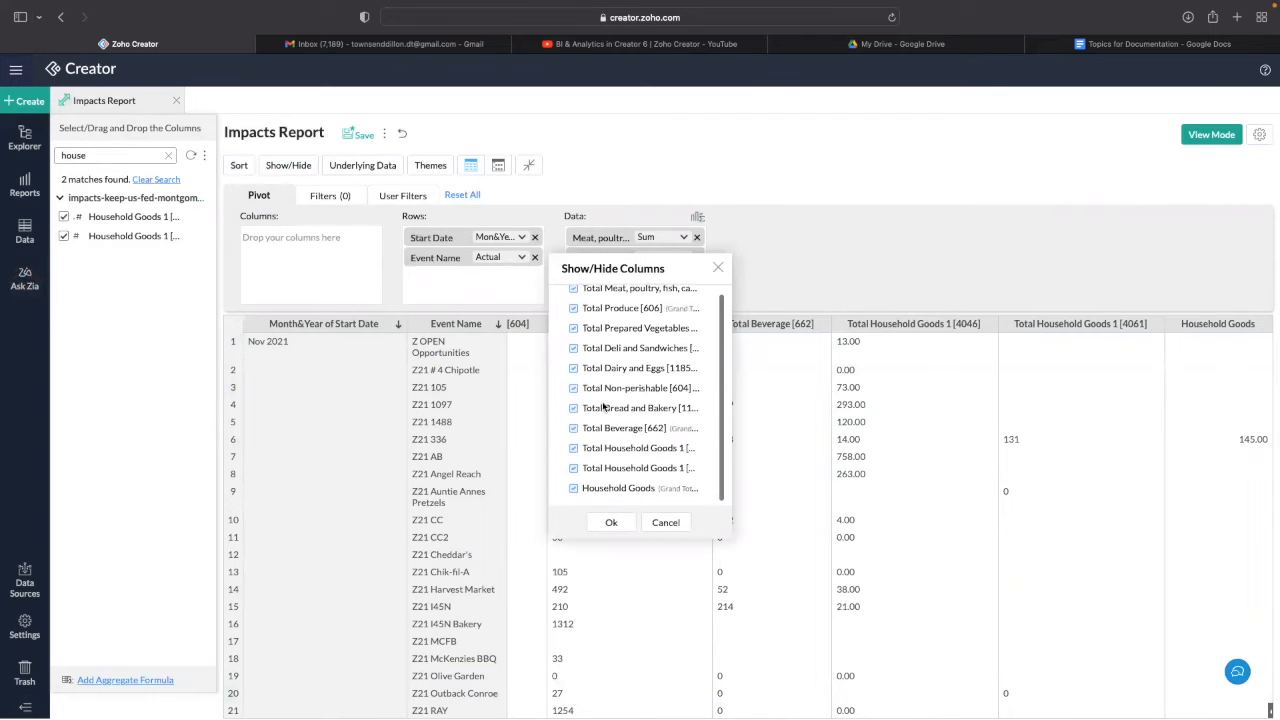
{"action": "left_click", "coordinate": [574, 472]}
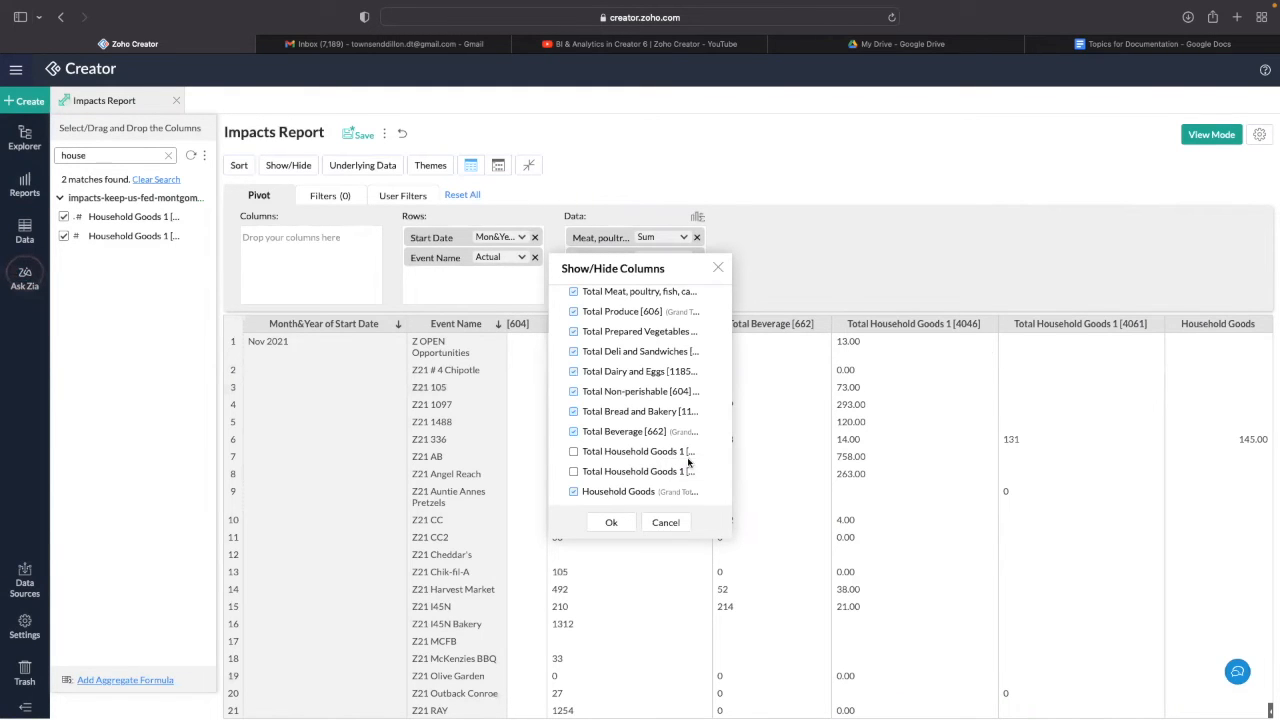
{"action": "left_click", "coordinate": [611, 522]}
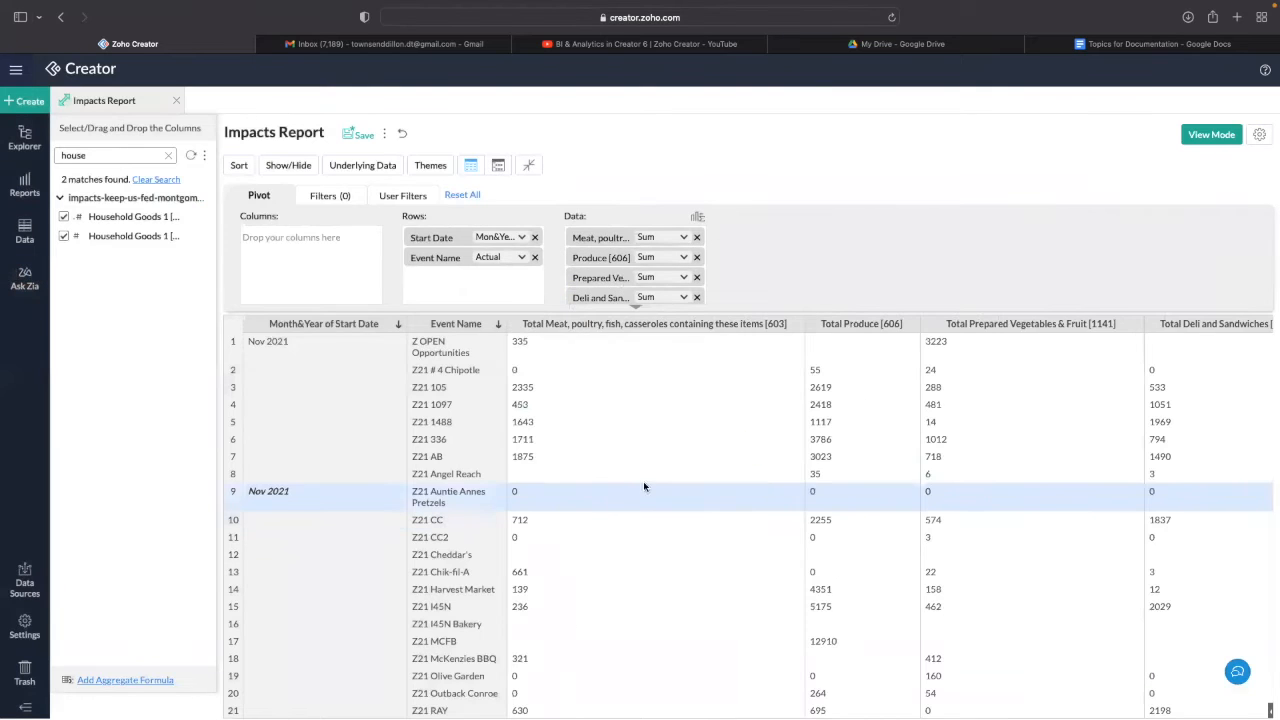
- Remove the [603] code from the Total Meat column header
{"action": "scroll", "coordinate": [690, 476], "scroll_direction": "right", "scroll_amount": 10}
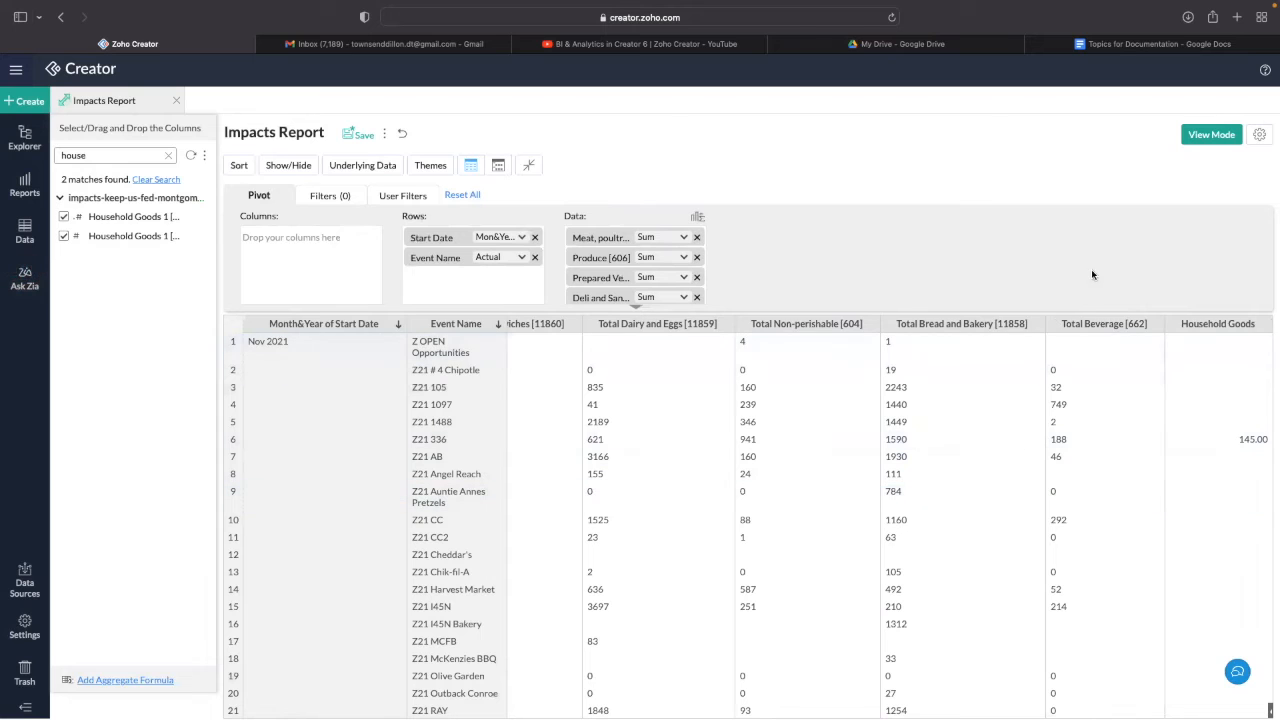
{"action": "scroll", "coordinate": [766, 346], "scroll_direction": "left", "scroll_amount": 10}
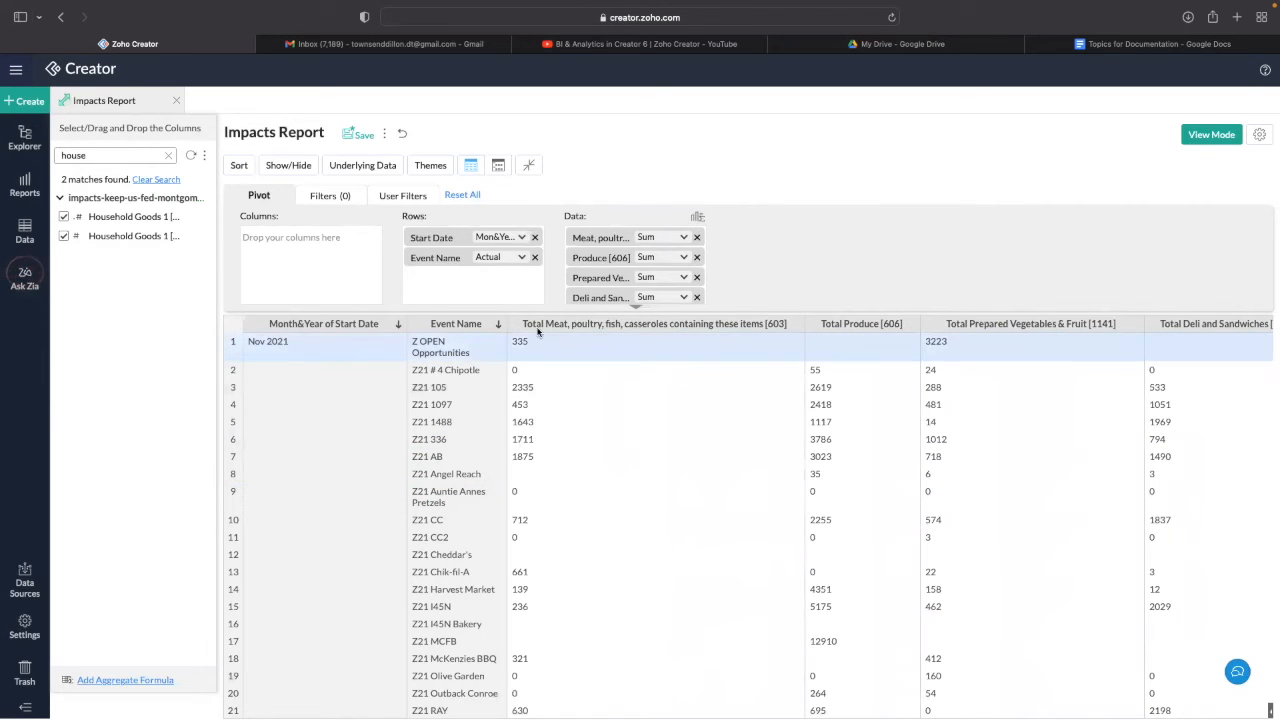
{"action": "left_click", "coordinate": [515, 327]}
{"action": "left_click_drag", "start_coordinate": [793, 325], "coordinate": [744, 325]}
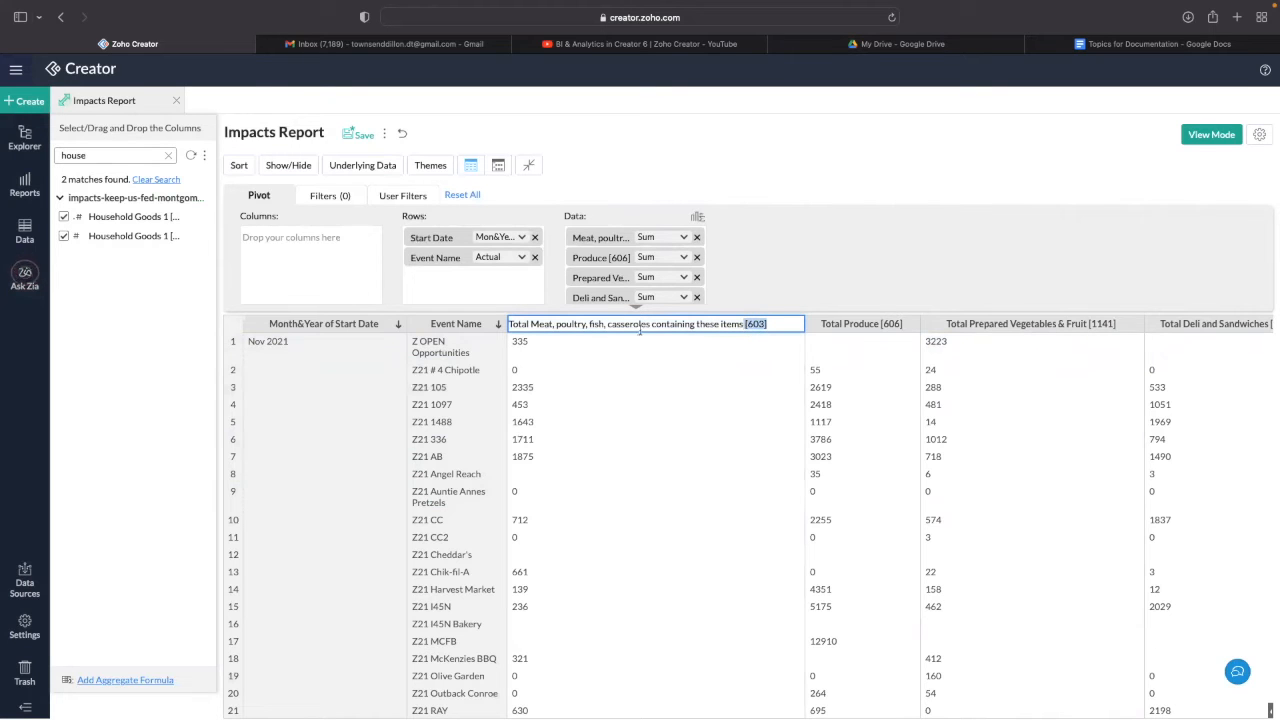
{"action": "triple_click", "coordinate": [519, 324]}
{"action": "left_click_drag", "start_coordinate": [775, 325], "coordinate": [742, 325]}
{"action": "key", "text": "BackSpace"}
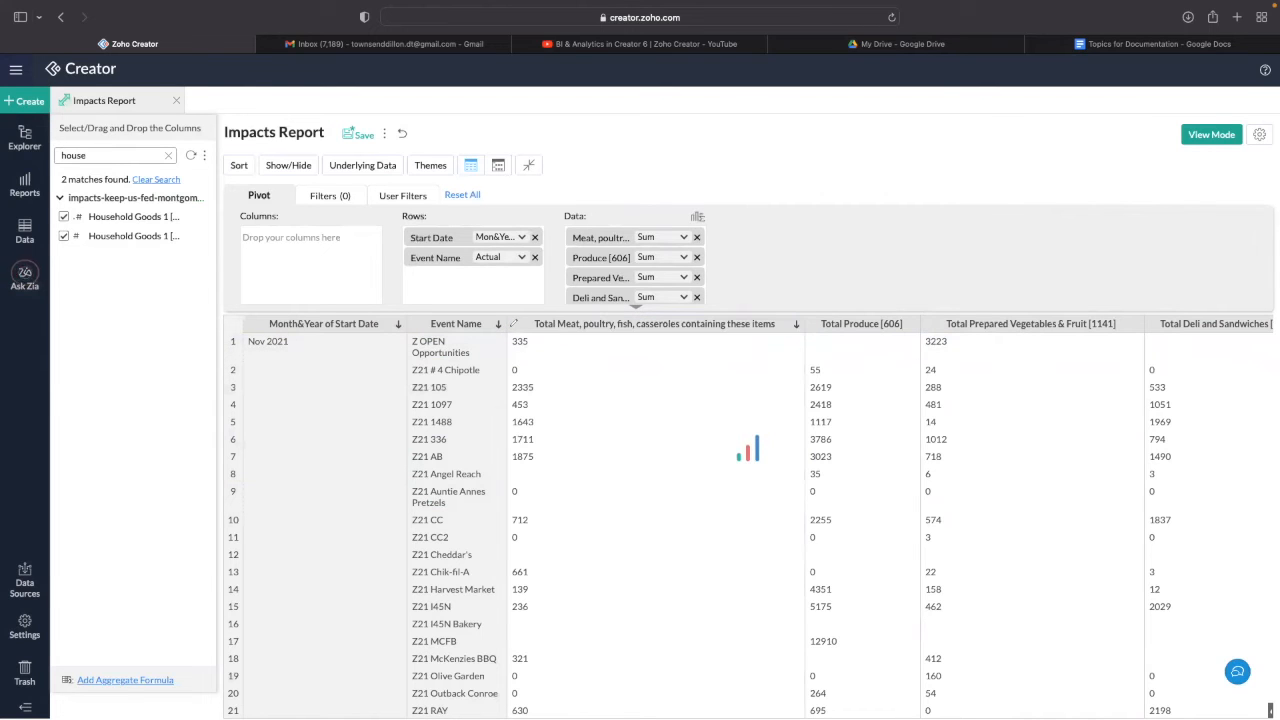
{"action": "key", "text": "Return"}
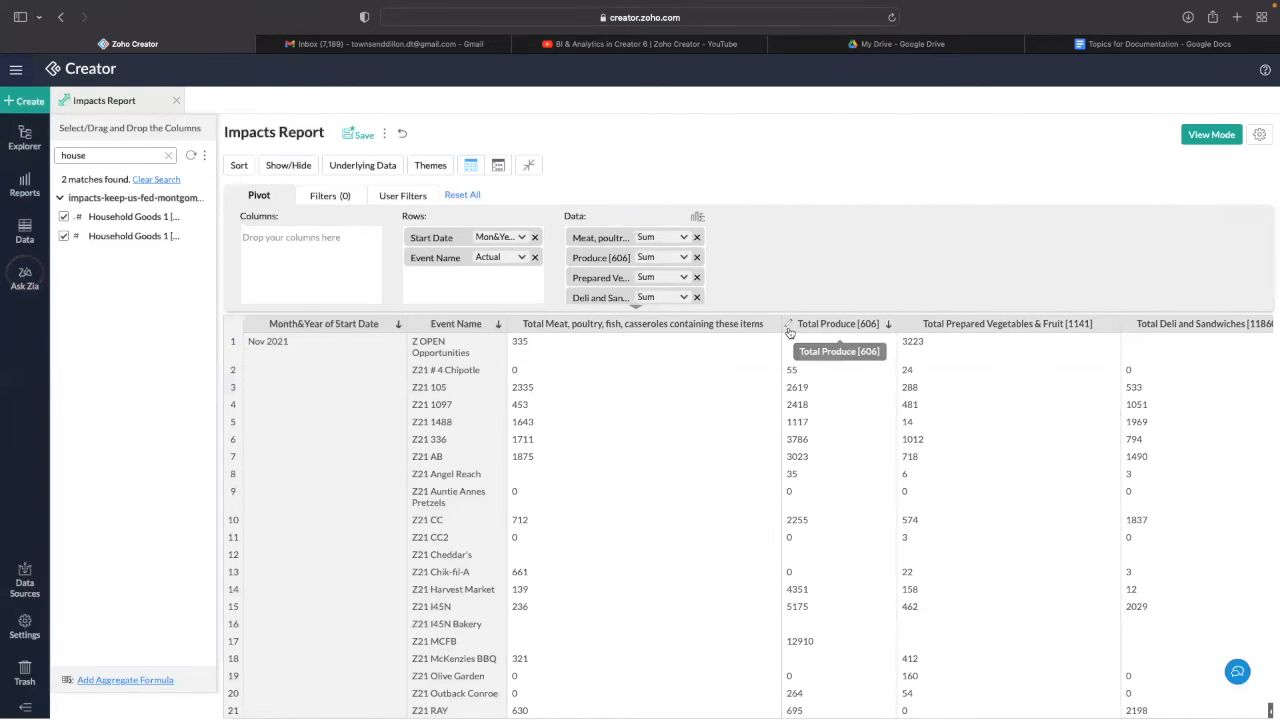
- Strip the [606] code from the Produce header and start clearing the Prepared Vegetables header
{"action": "left_click", "coordinate": [787, 328]}
{"action": "left_click", "coordinate": [869, 324]}
{"action": "key", "text": "BackSpace"}
{"action": "key", "text": "BackSpace"}
{"action": "key", "text": "BackSpace"}
{"action": "key", "text": "BackSpace"}
{"action": "key", "text": "Return"}
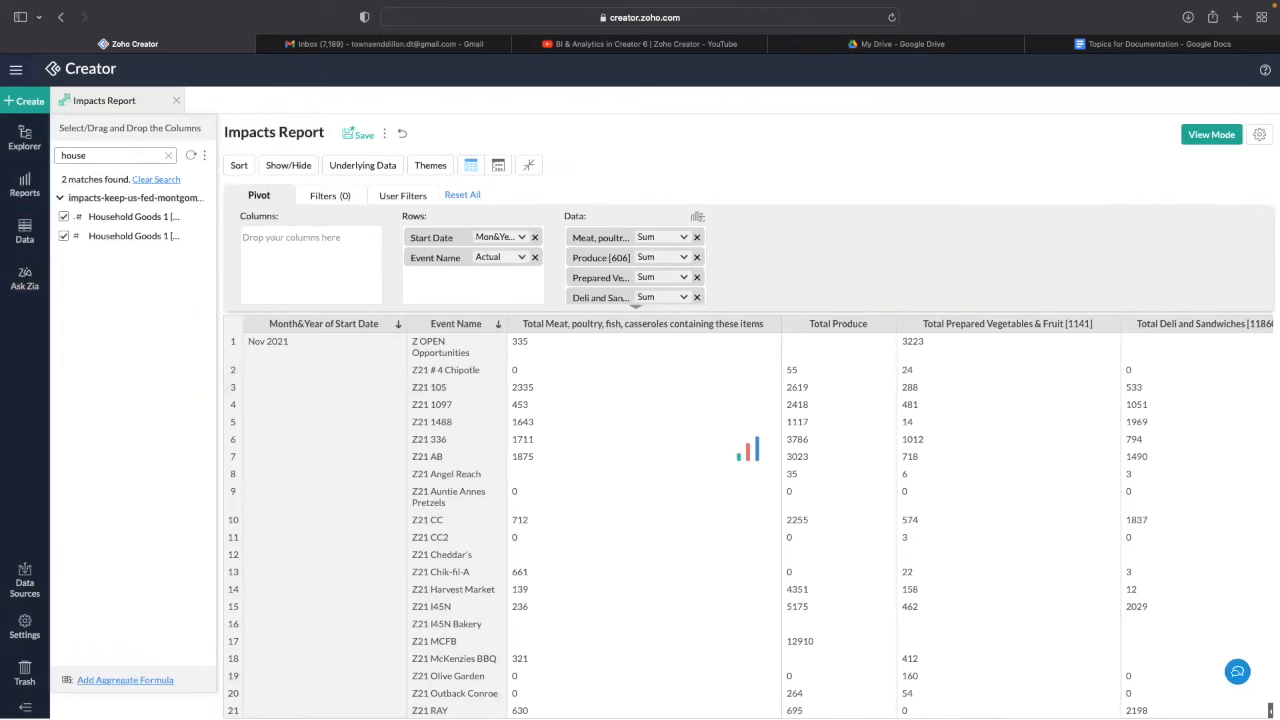
{"action": "left_click", "coordinate": [889, 328]}
{"action": "key", "text": "BackSpace"}
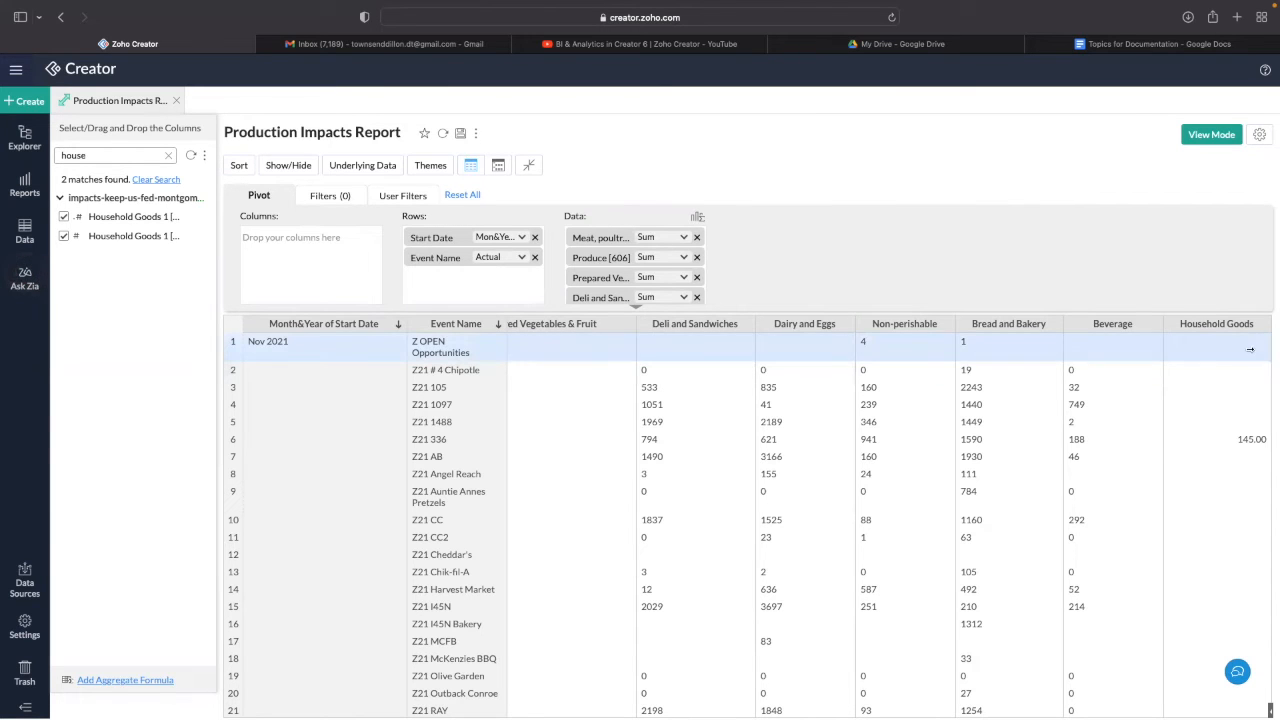
- Save a Nutritious Foods formula: Meat + Produce + Prepared Vegetables & Fruit + Deli and Sandwiches + Dairy and Eggs
{"action": "left_click", "coordinate": [697, 216]}
{"action": "left_click", "coordinate": [828, 196]}
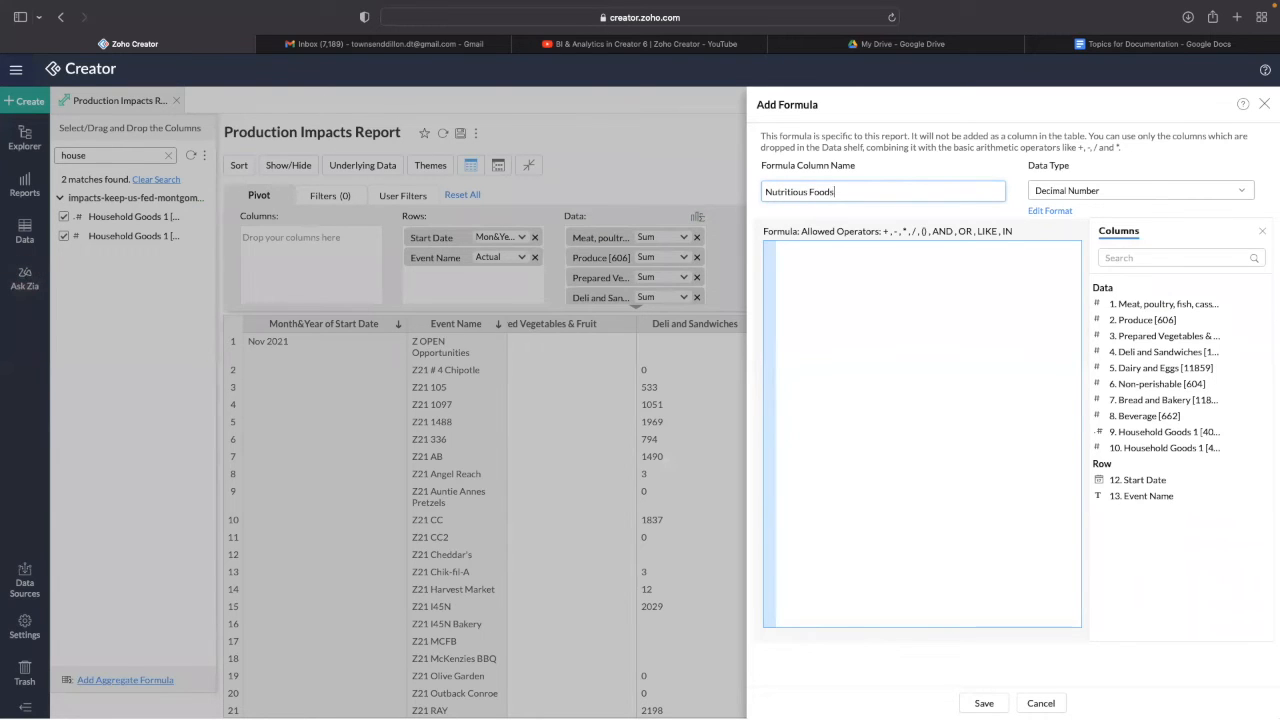
{"action": "left_click", "coordinate": [1140, 304]}
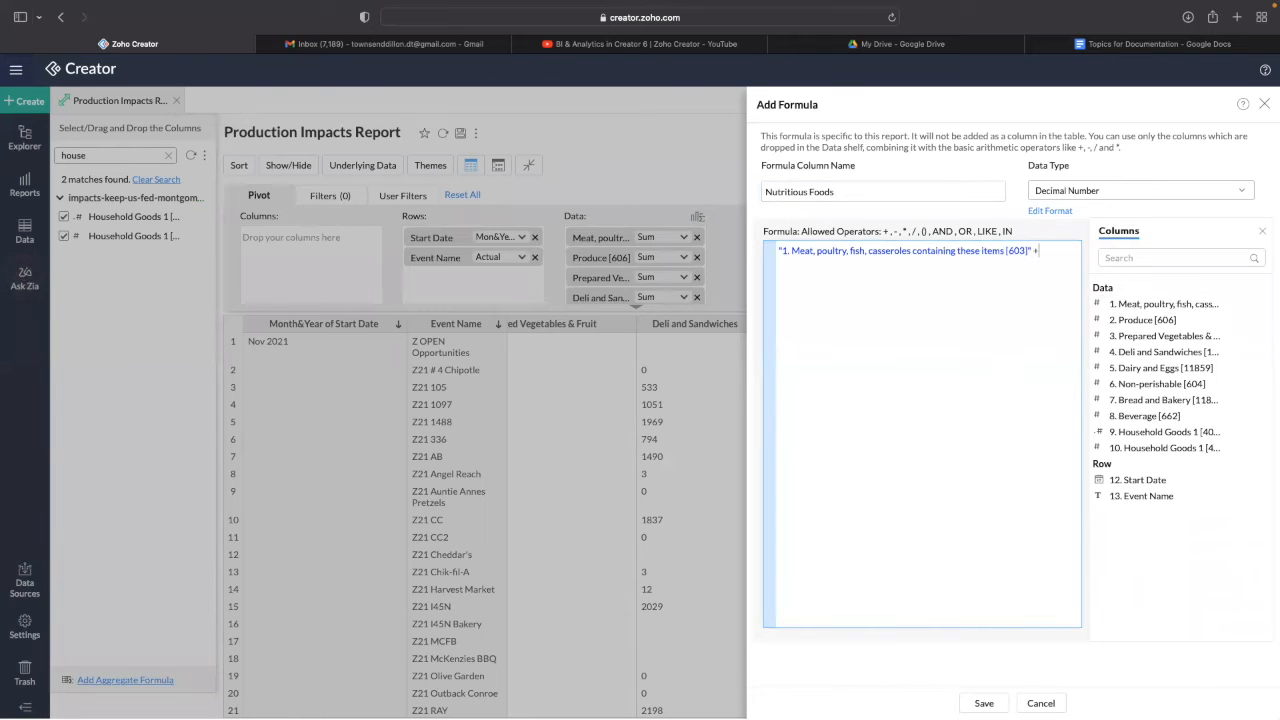
{"action": "left_click", "coordinate": [1112, 322]}
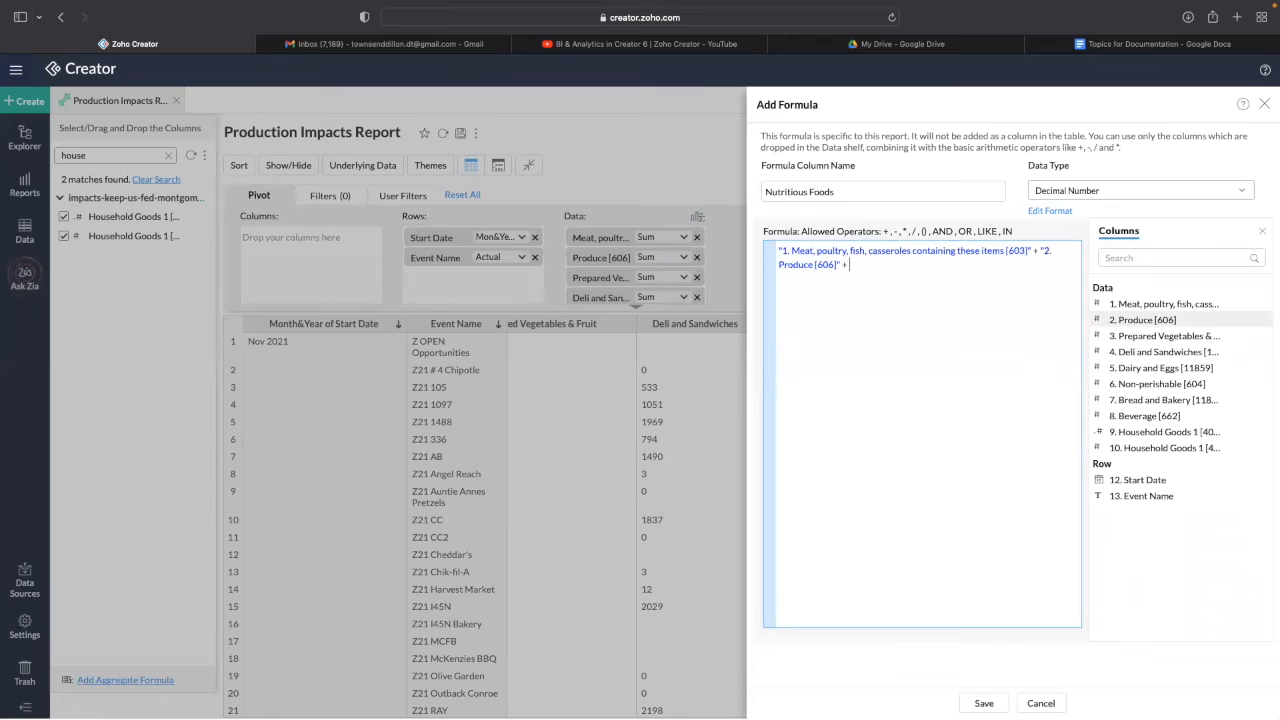
{"action": "left_click", "coordinate": [1140, 338]}
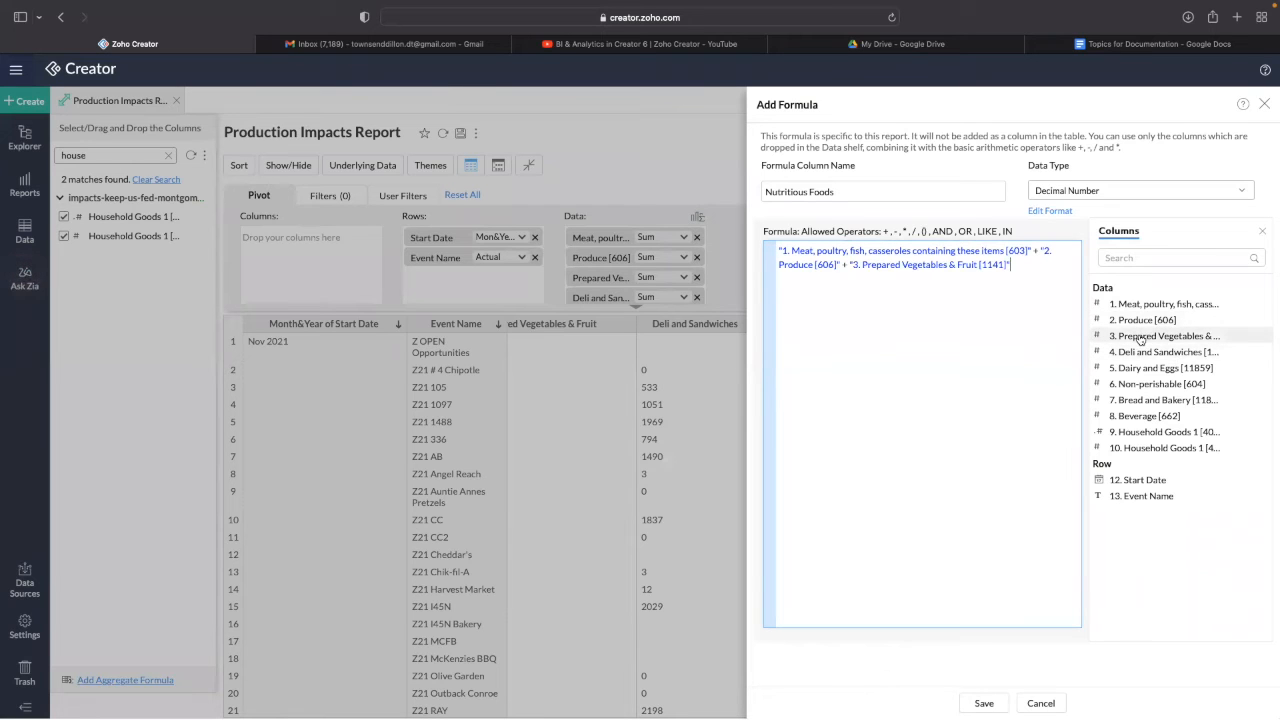
{"action": "type", "text": "+"}
{"action": "left_click", "coordinate": [1131, 355]}
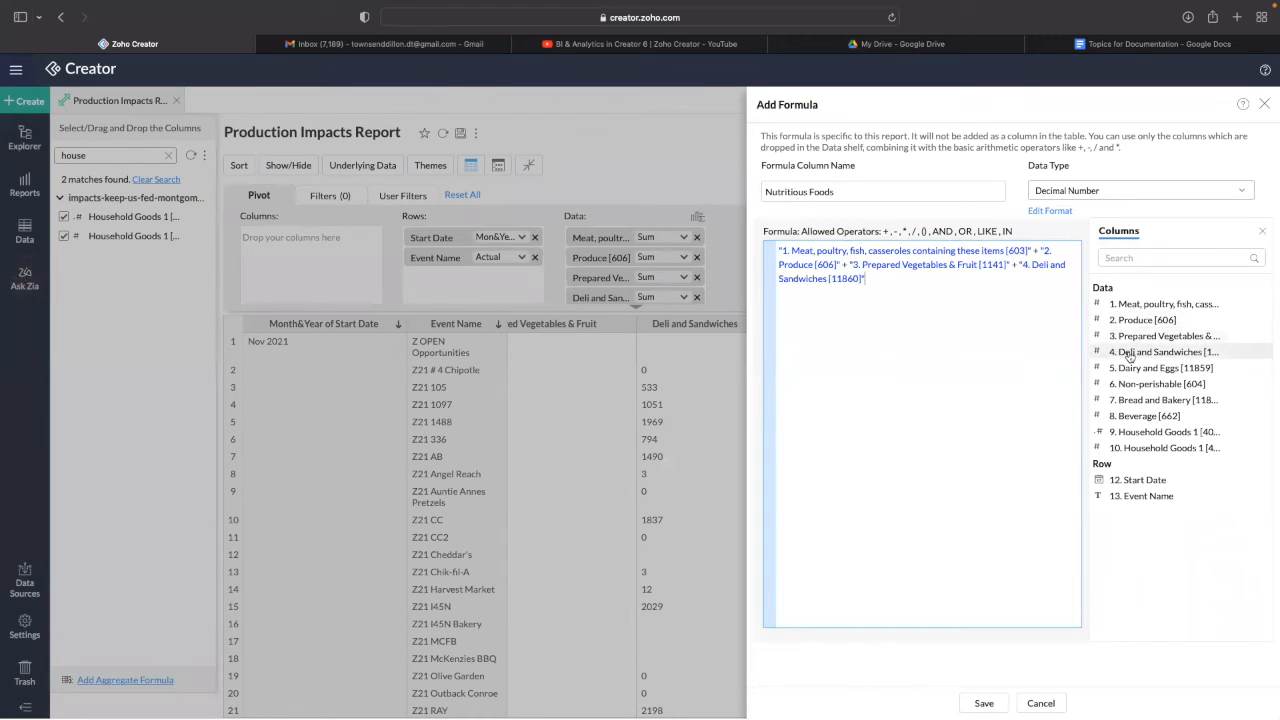
{"action": "type", "text": "+"}
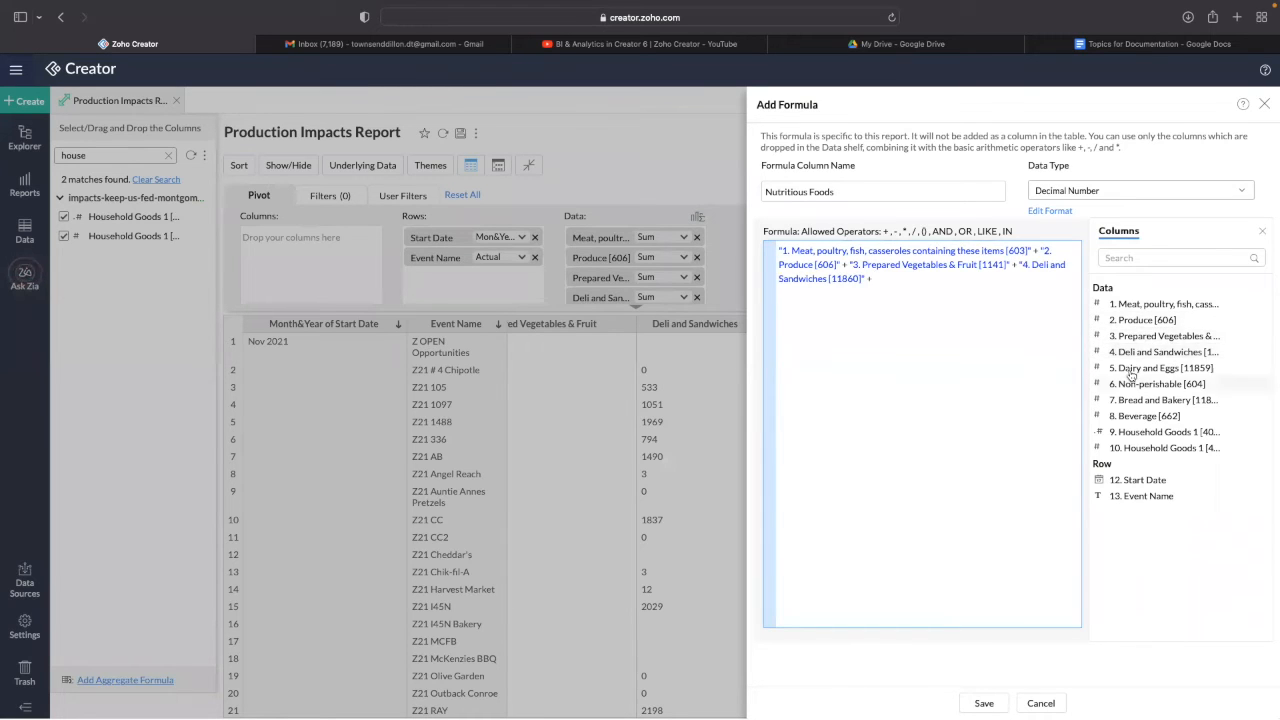
{"action": "left_click", "coordinate": [1129, 369]}
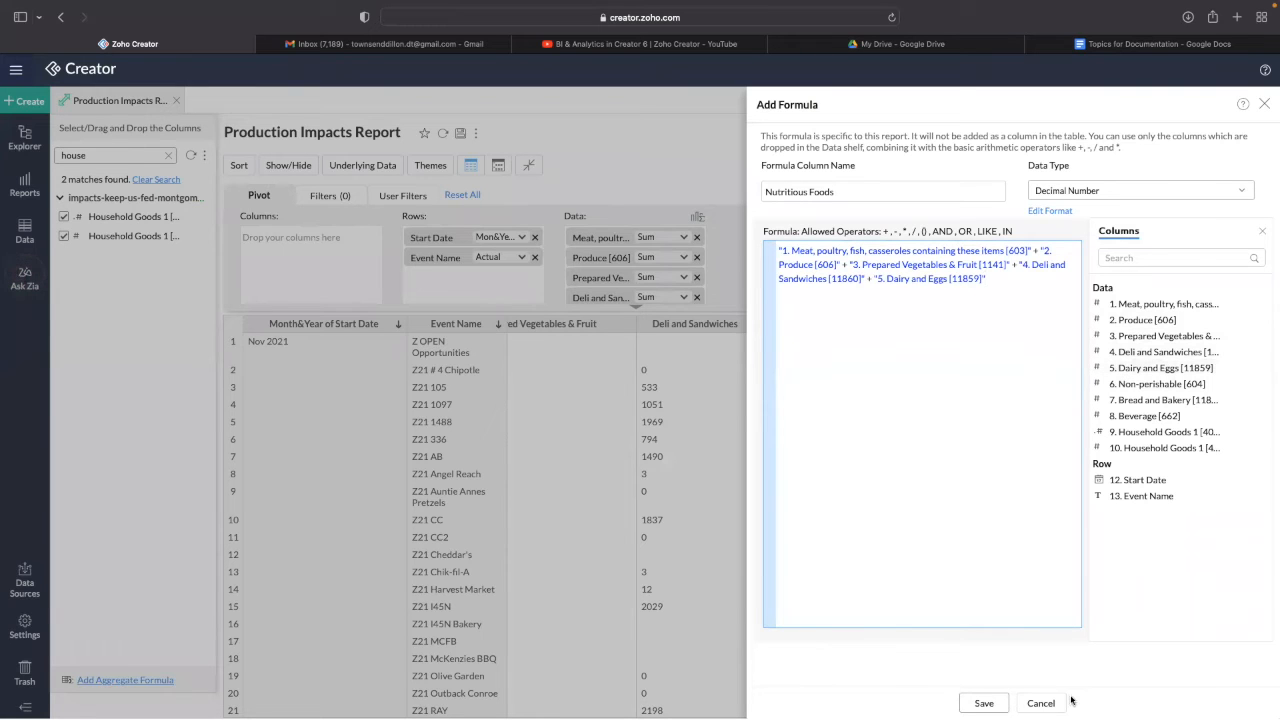
{"action": "left_click", "coordinate": [984, 703]}
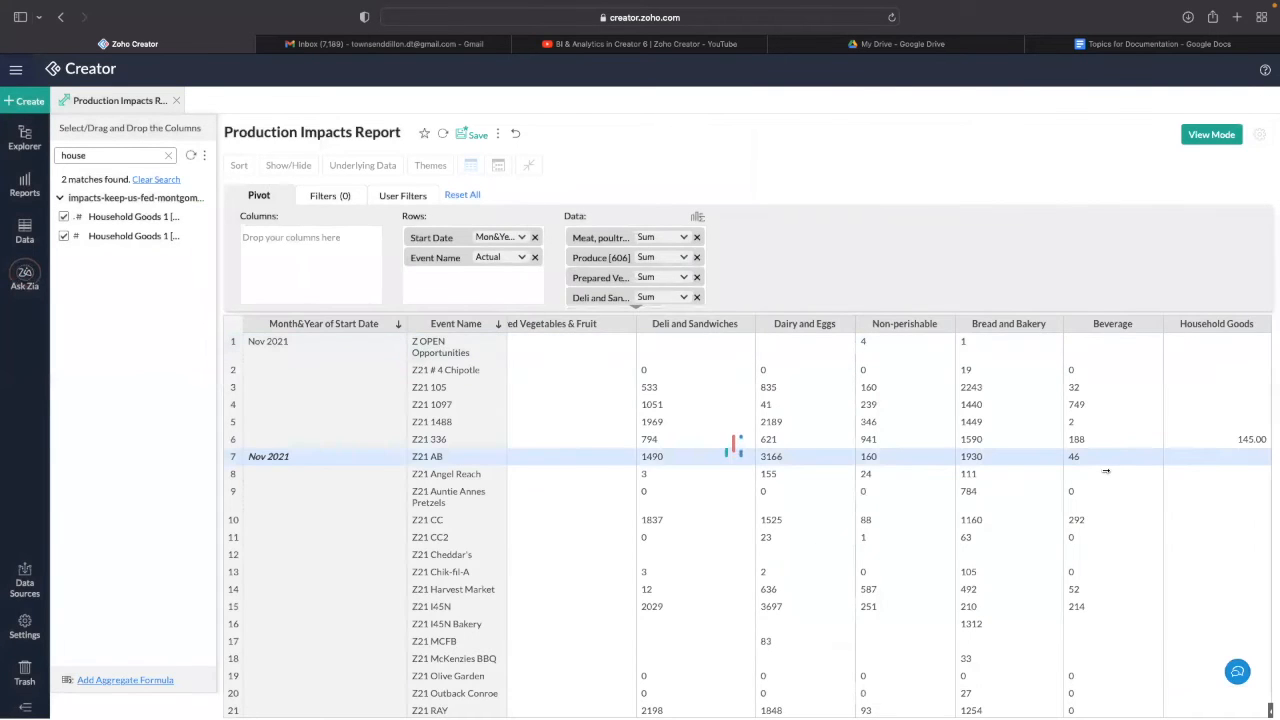
- Save a Non-Nutritious Foods formula as Bread and Bakery + Non-perishable [604]
{"action": "scroll", "coordinate": [1183, 457], "scroll_direction": "down", "scroll_amount": 5}
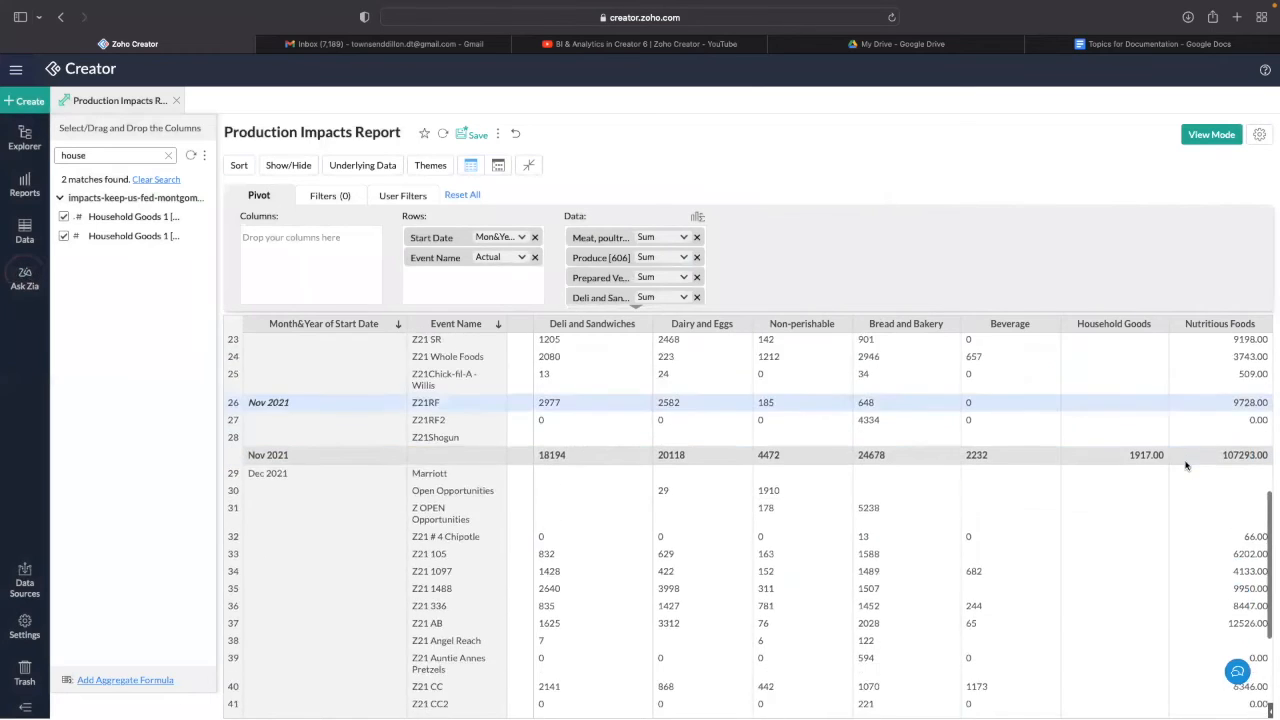
{"action": "scroll", "coordinate": [1106, 460], "scroll_direction": "up", "scroll_amount": 5}
{"action": "left_click", "coordinate": [700, 217]}
{"action": "left_click", "coordinate": [820, 192]}
{"action": "type", "text": "Non-Nutritious Foods"}
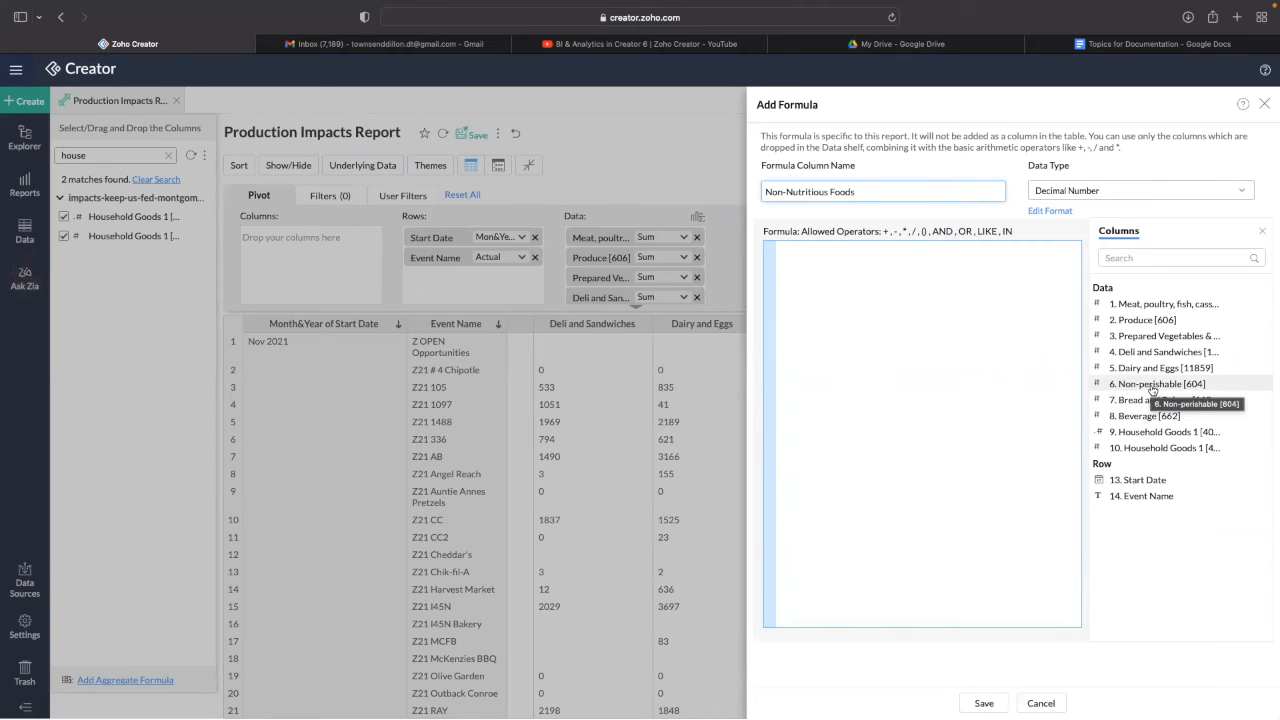
{"action": "left_click", "coordinate": [1140, 401]}
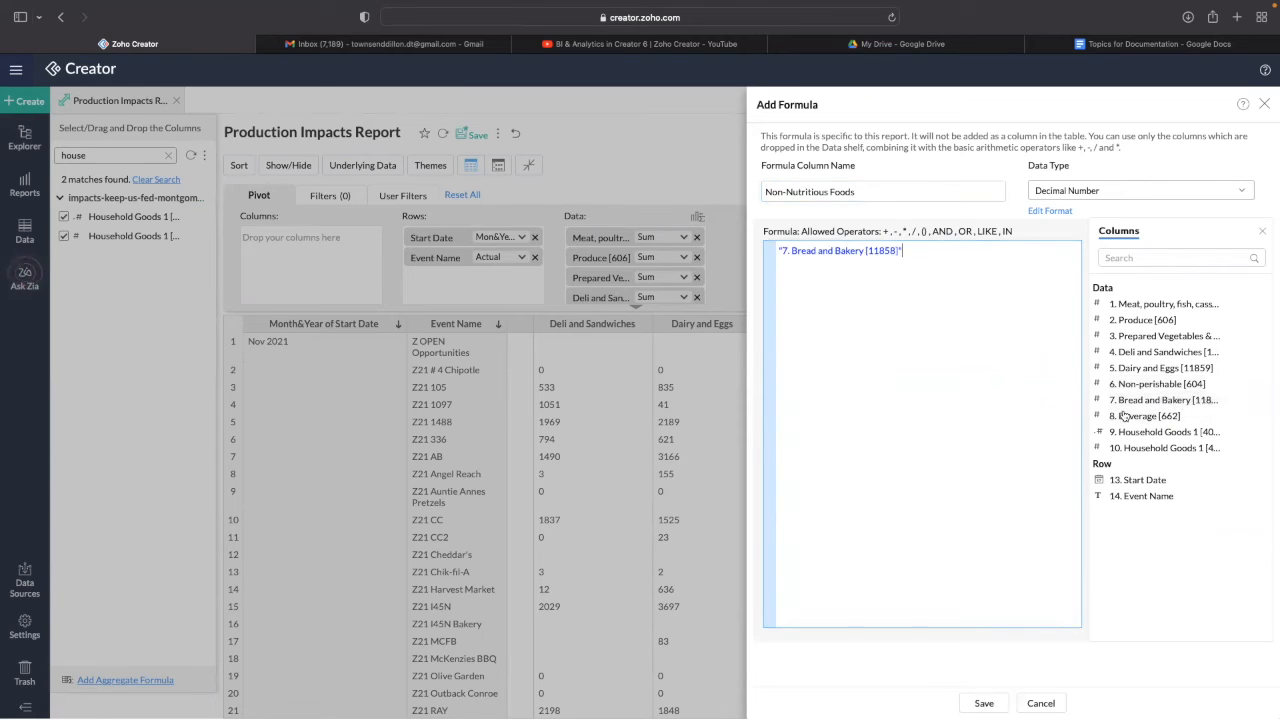
{"action": "left_click", "coordinate": [1112, 386]}
{"action": "left_click", "coordinate": [984, 703]}
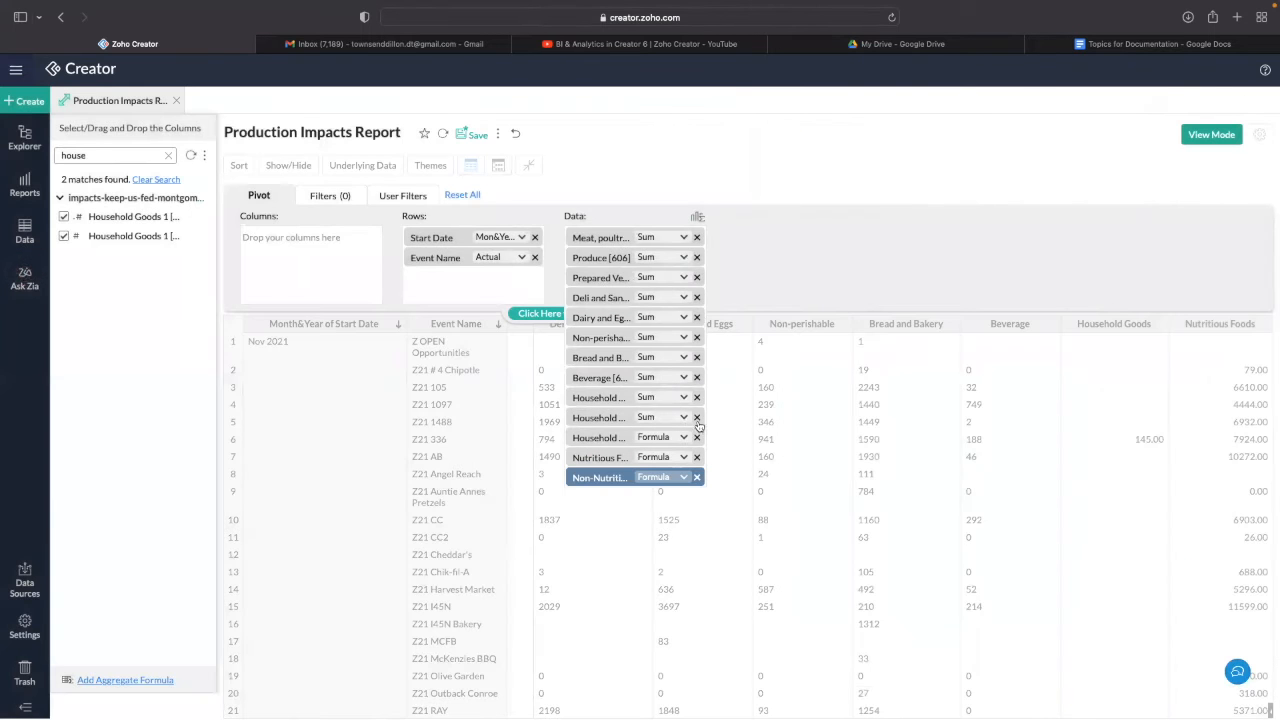
- Save a Total Food formula adding Meat, Produce, Prepared Vegetables, Deli, Dairy, Non-perishable and Bread and Bakery
{"action": "left_click", "coordinate": [698, 218]}
{"action": "left_click", "coordinate": [777, 192]}
{"action": "type", "text": "Total Food"}
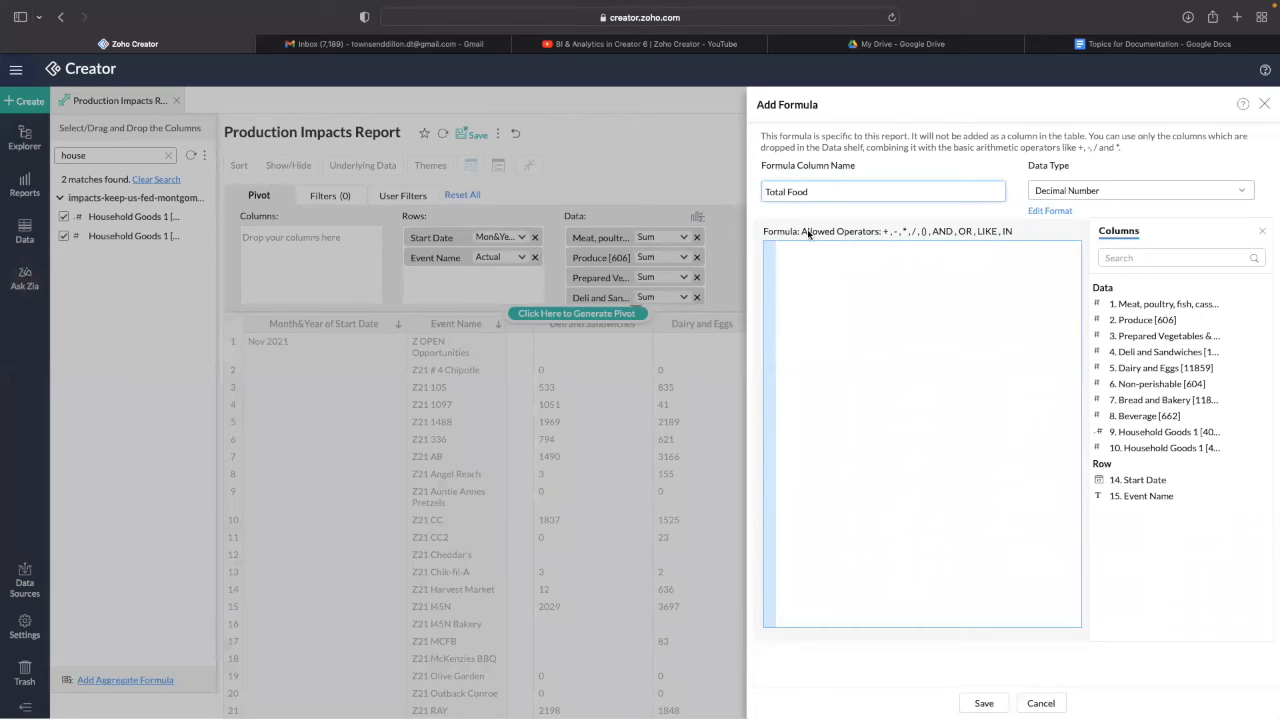
{"action": "left_click", "coordinate": [1178, 310]}
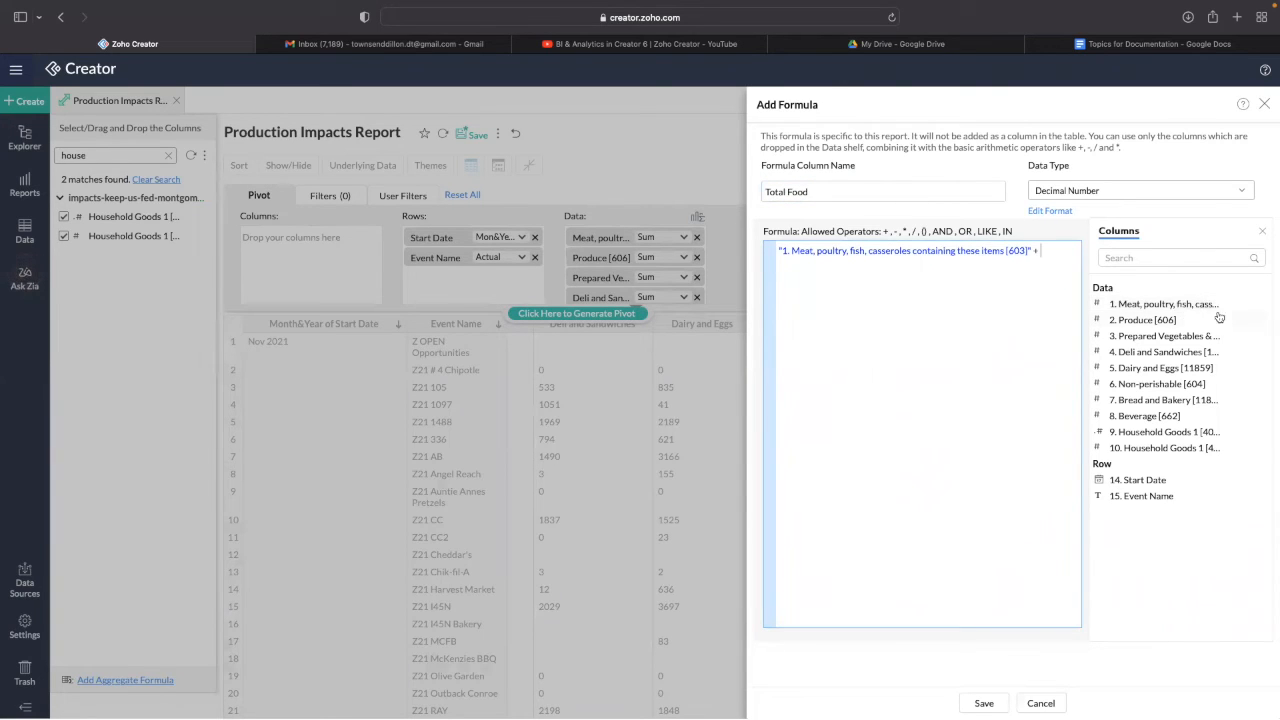
{"action": "left_click", "coordinate": [1175, 322]}
{"action": "left_click", "coordinate": [1165, 336]}
{"action": "left_click", "coordinate": [1160, 352]}
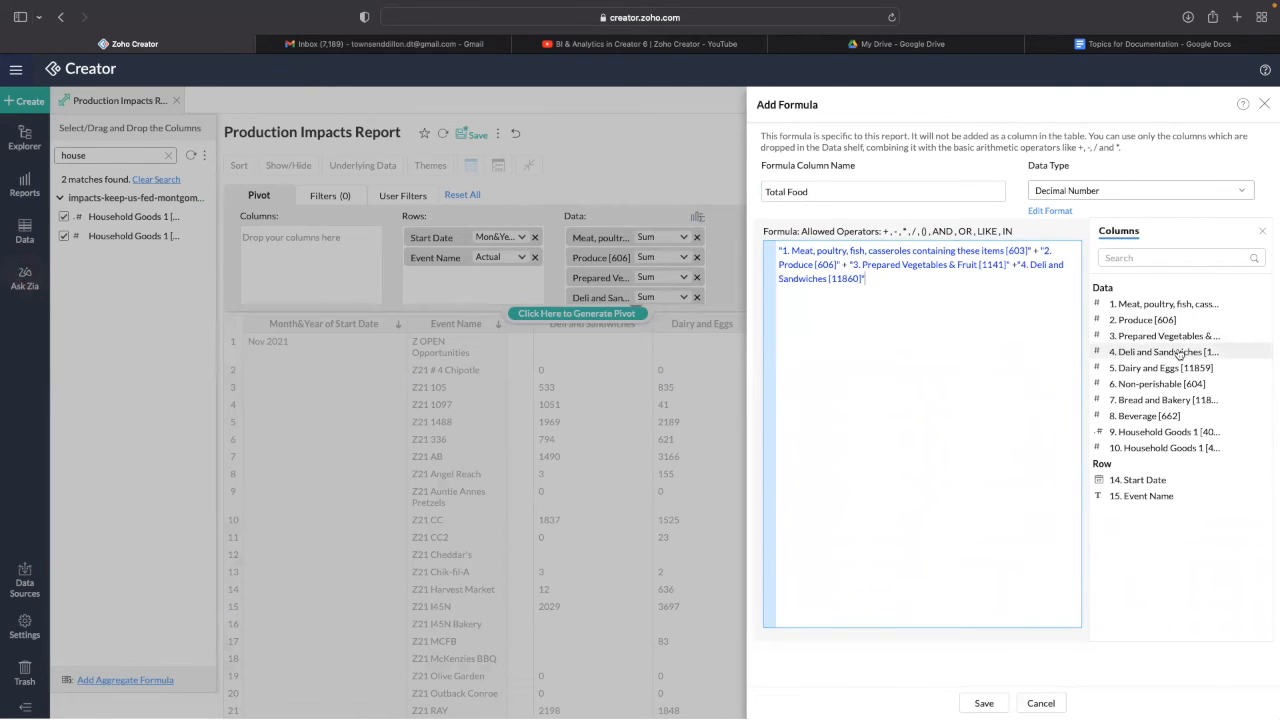
{"action": "left_click", "coordinate": [1160, 368]}
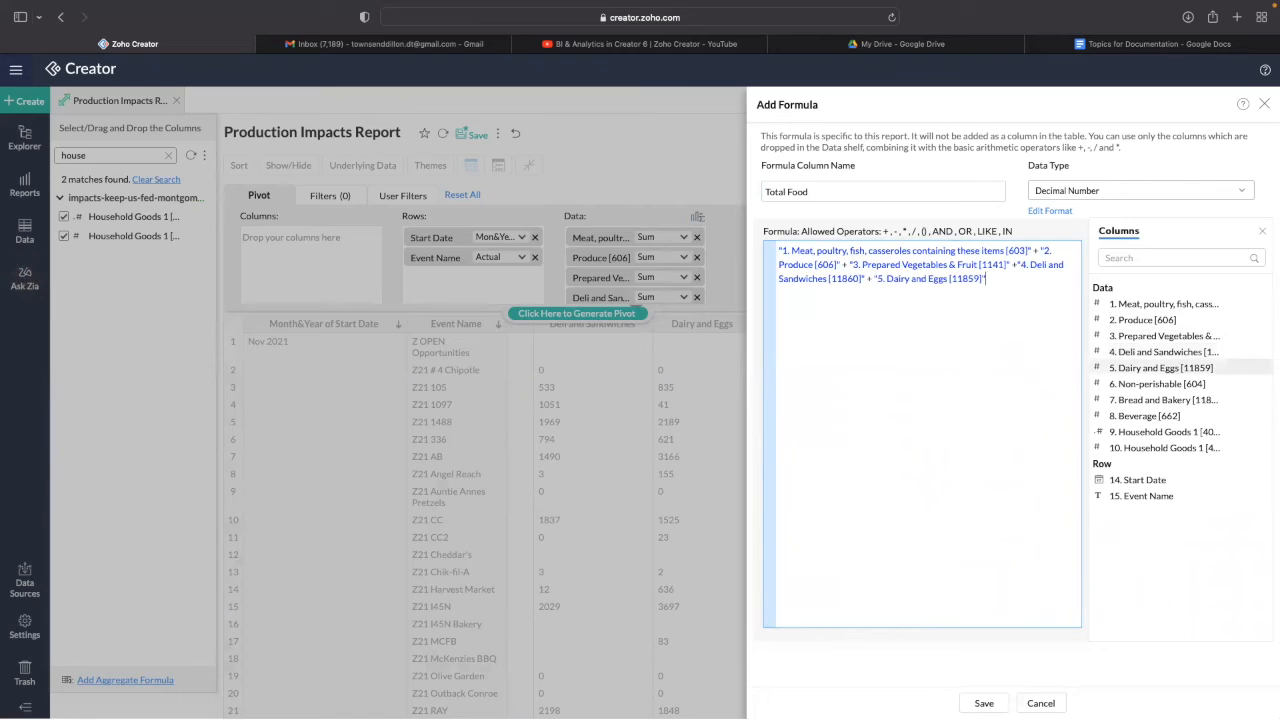
{"action": "left_click", "coordinate": [1165, 384]}
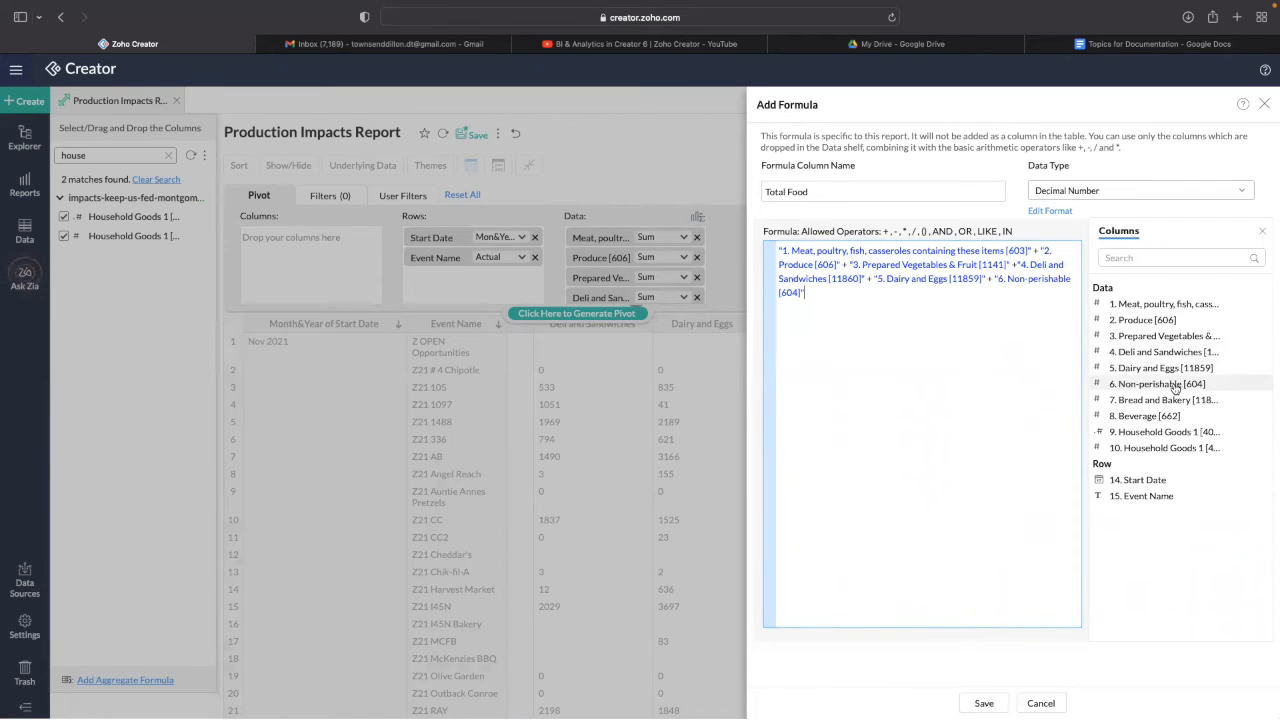
{"action": "left_click", "coordinate": [1177, 399]}
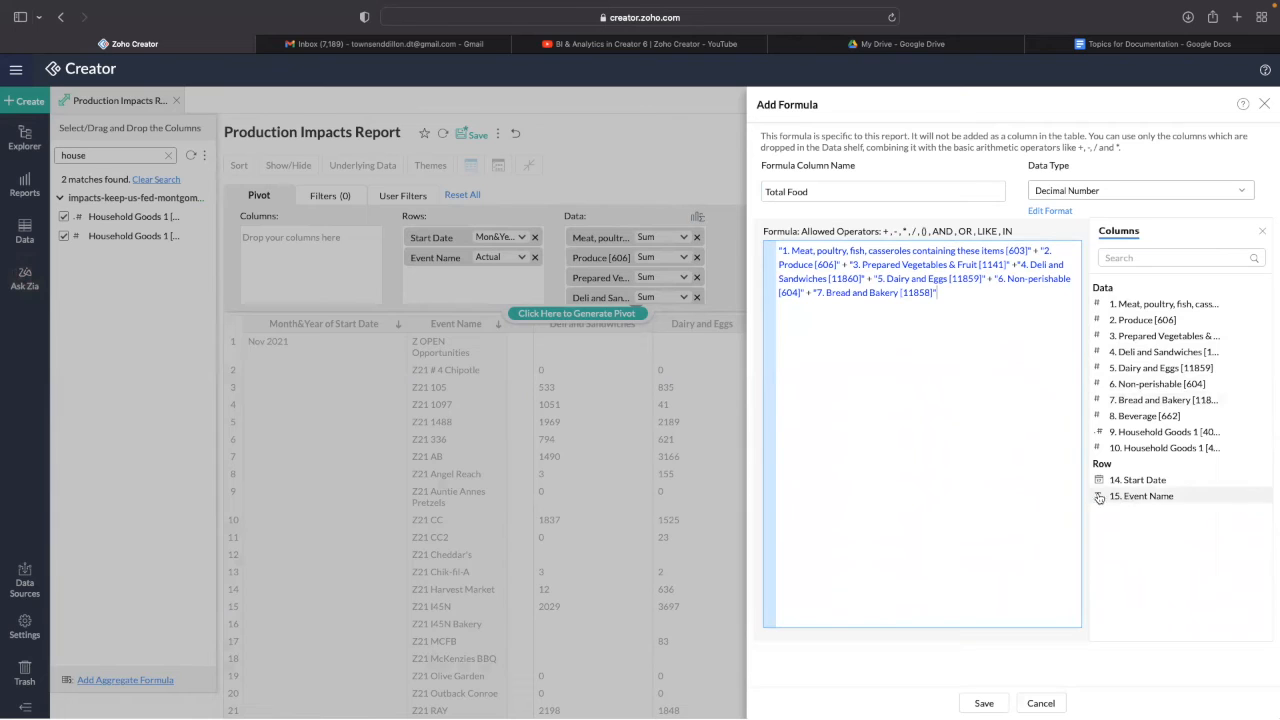
{"action": "left_click", "coordinate": [983, 702]}
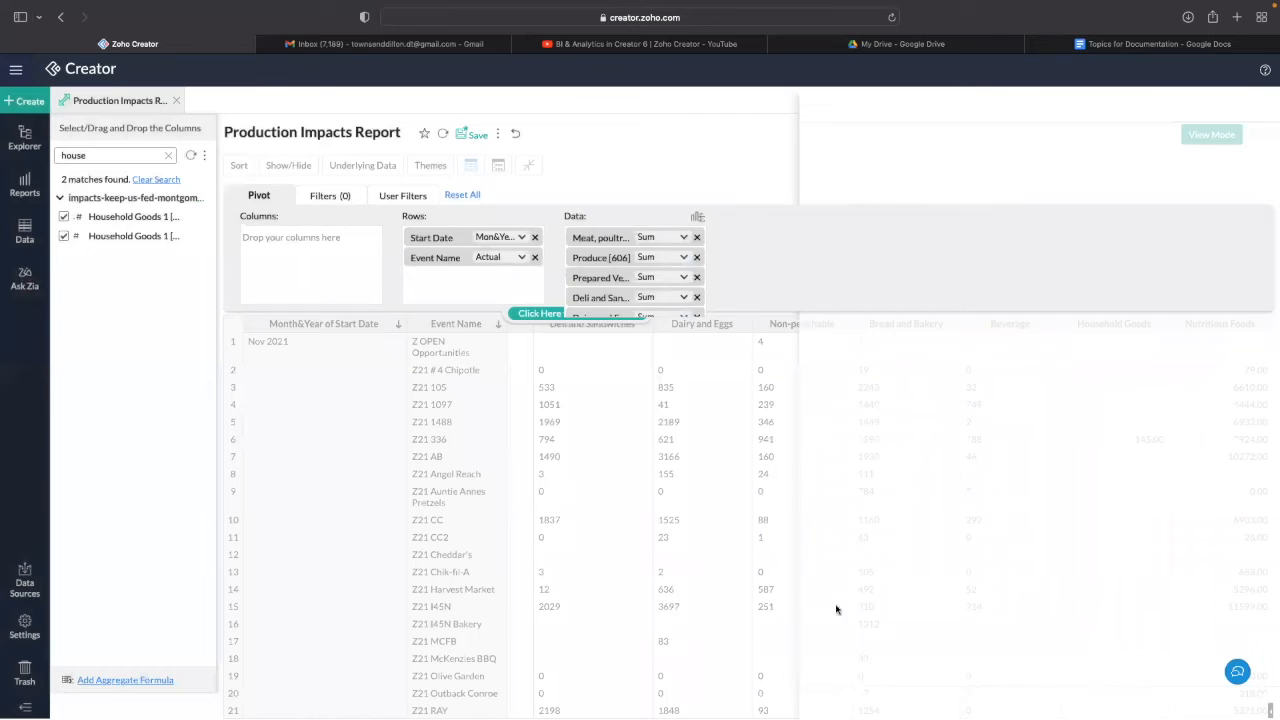
- Start a Total formula chaining Meat, Produce, Prepared Vegetables, Deli and Dairy with +
{"action": "left_click", "coordinate": [697, 216]}
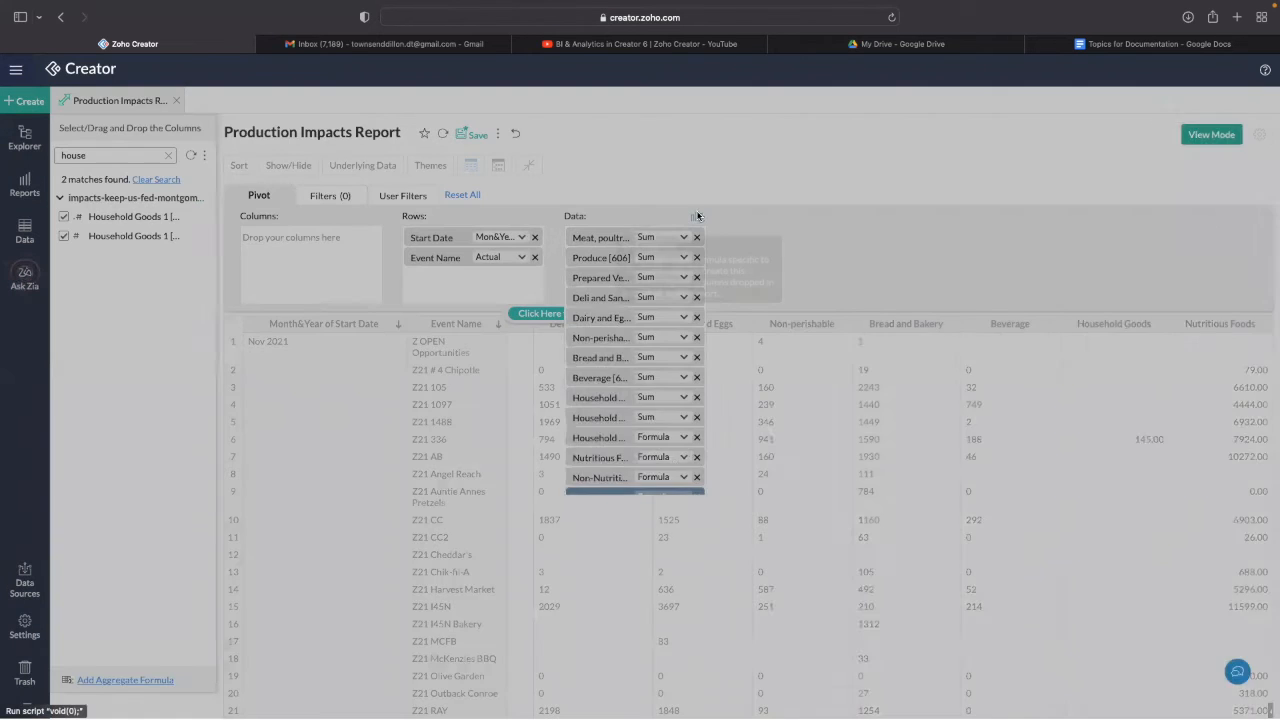
{"action": "left_click", "coordinate": [868, 190]}
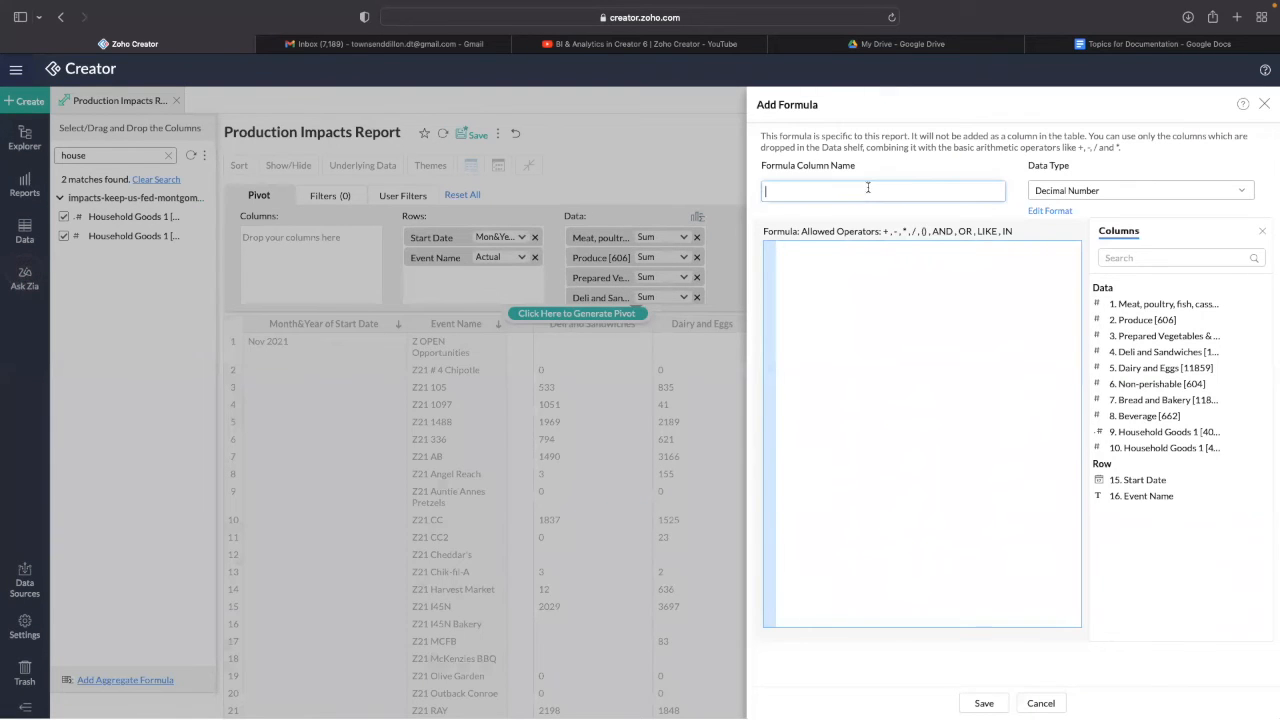
{"action": "left_click", "coordinate": [1153, 301]}
{"action": "type", "text": "+"}
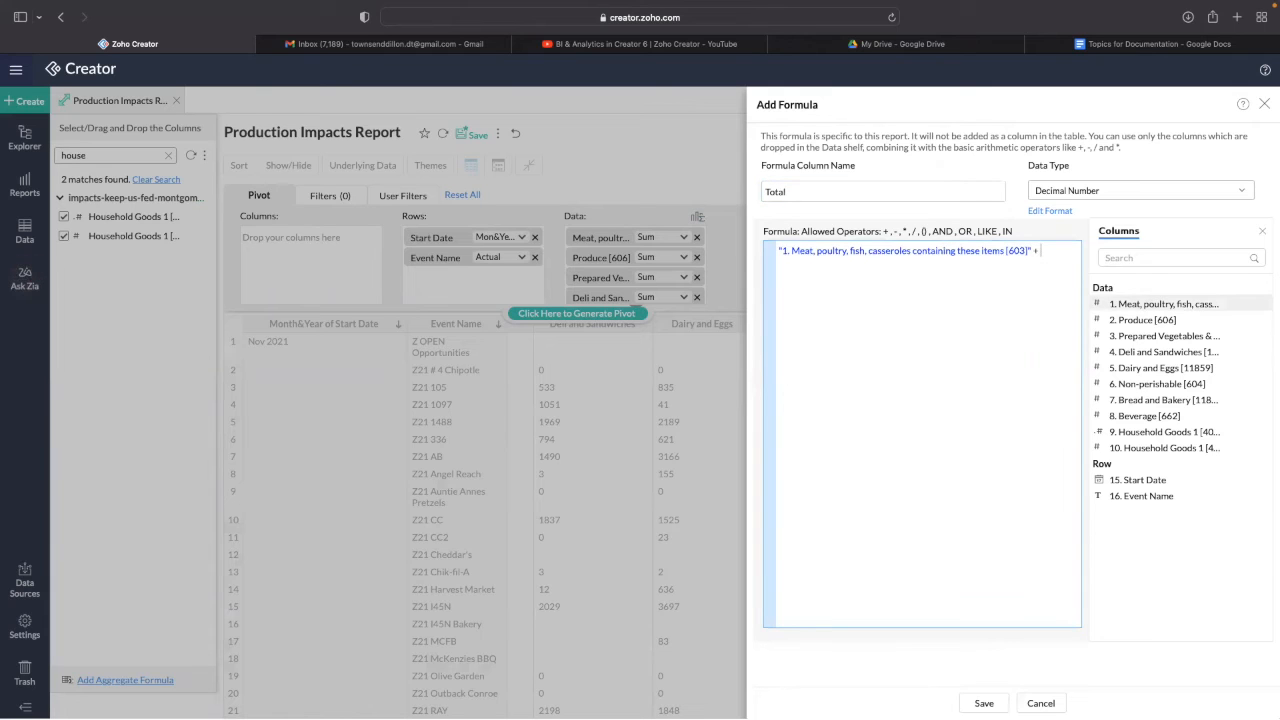
{"action": "left_click", "coordinate": [1187, 322]}
{"action": "type", "text": "+"}
{"action": "left_click", "coordinate": [1190, 337]}
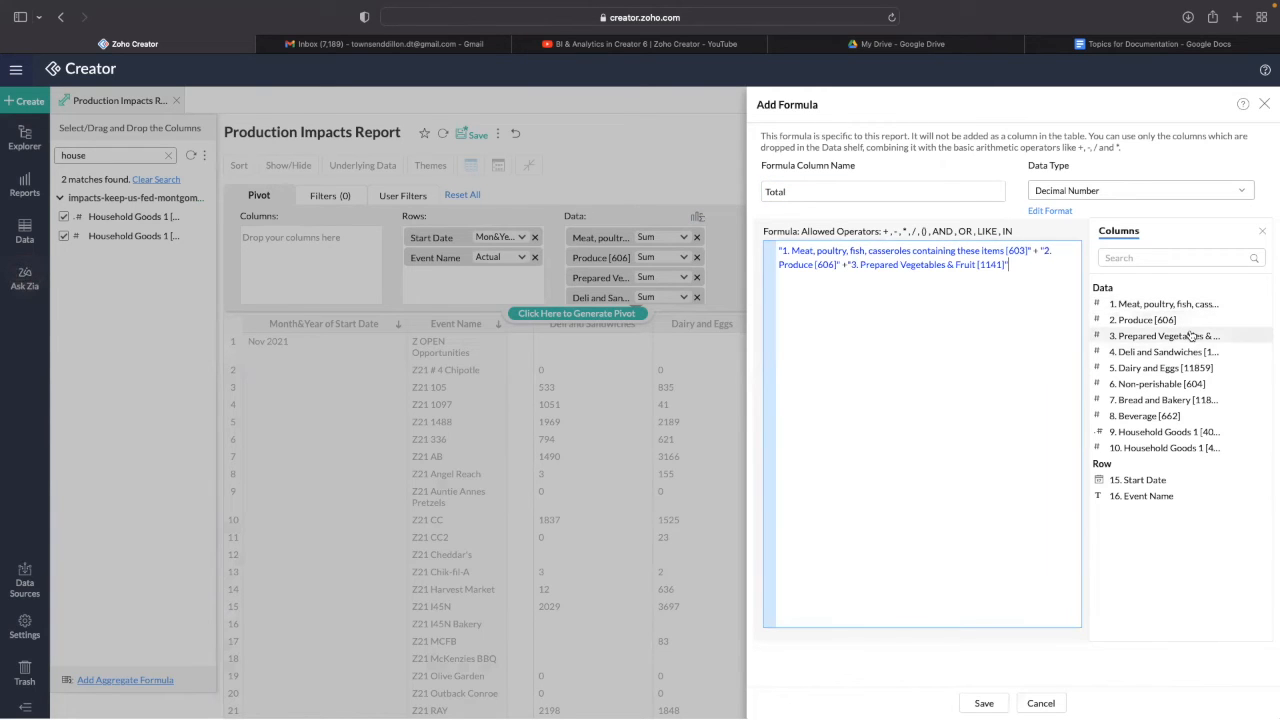
{"action": "type", "text": "+"}
{"action": "left_click", "coordinate": [1192, 352]}
{"action": "type", "text": "+"}
{"action": "left_click", "coordinate": [1209, 370]}
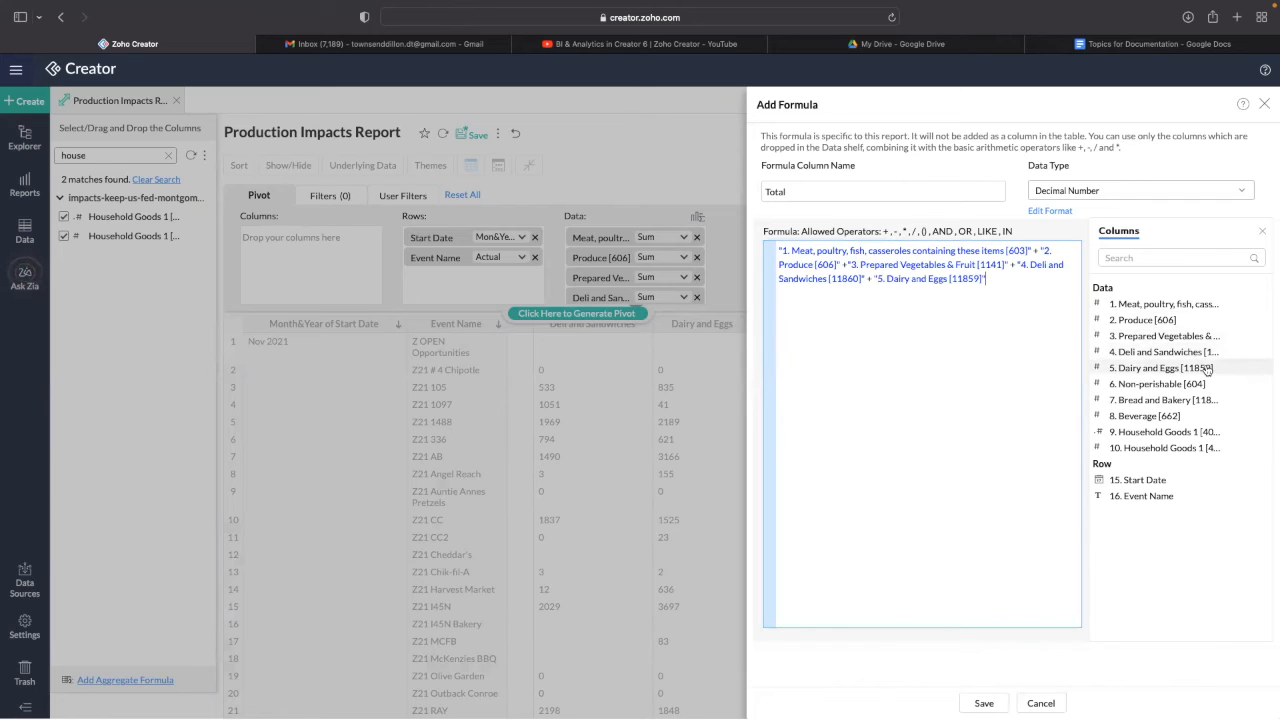
{"action": "type", "text": "+"}
- Append Non-perishable, Bread and Bakery, Beverage and both Household Goods 1 columns, then save
{"action": "left_click", "coordinate": [1165, 385]}
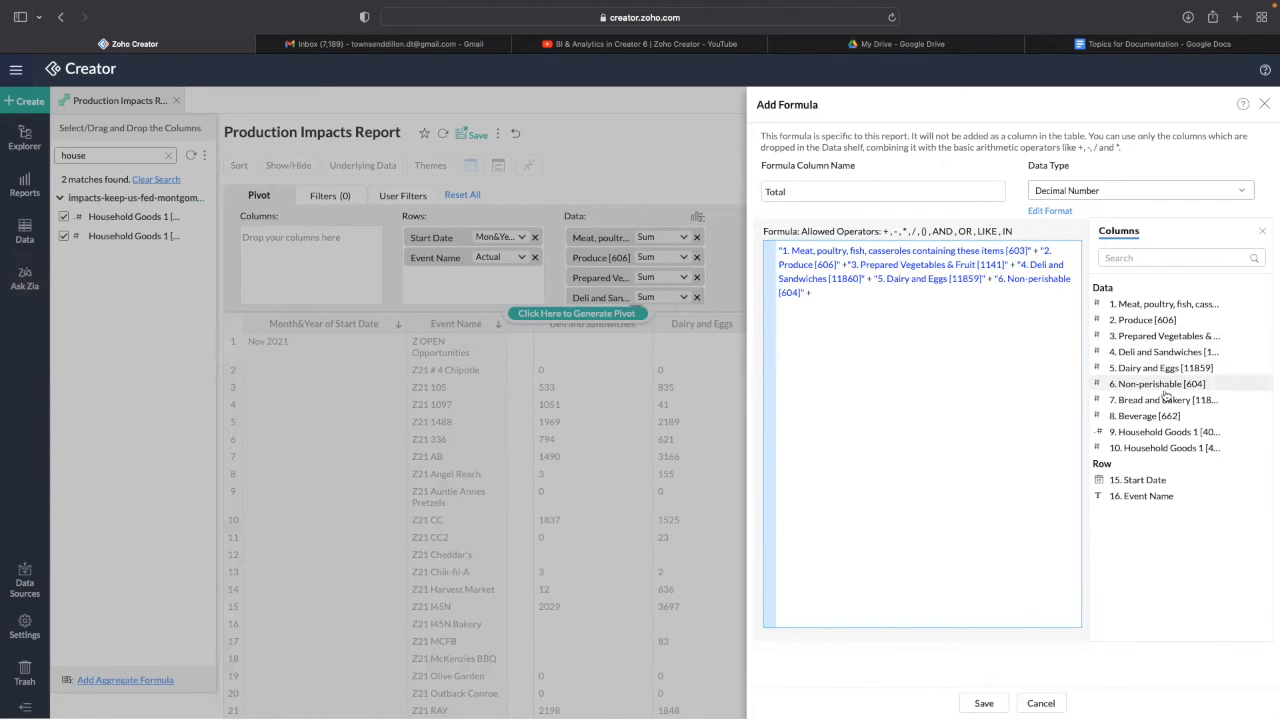
{"action": "left_click", "coordinate": [1165, 399]}
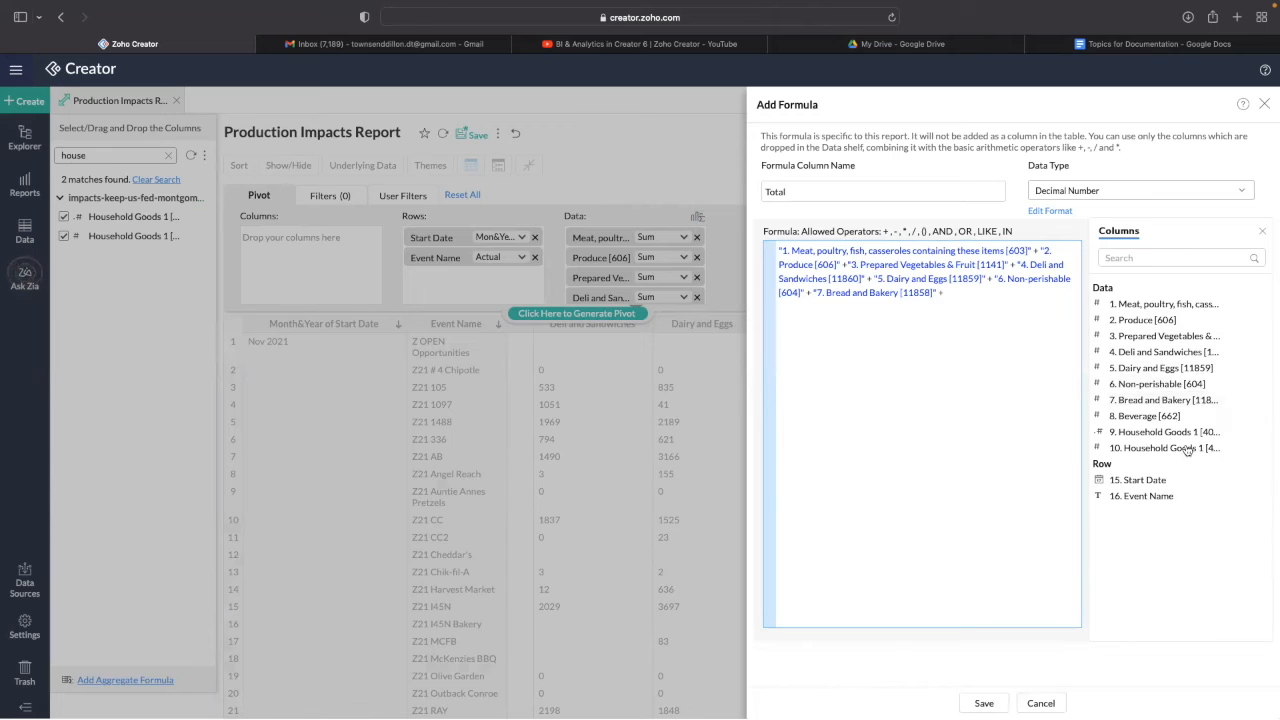
{"action": "left_click", "coordinate": [1150, 415]}
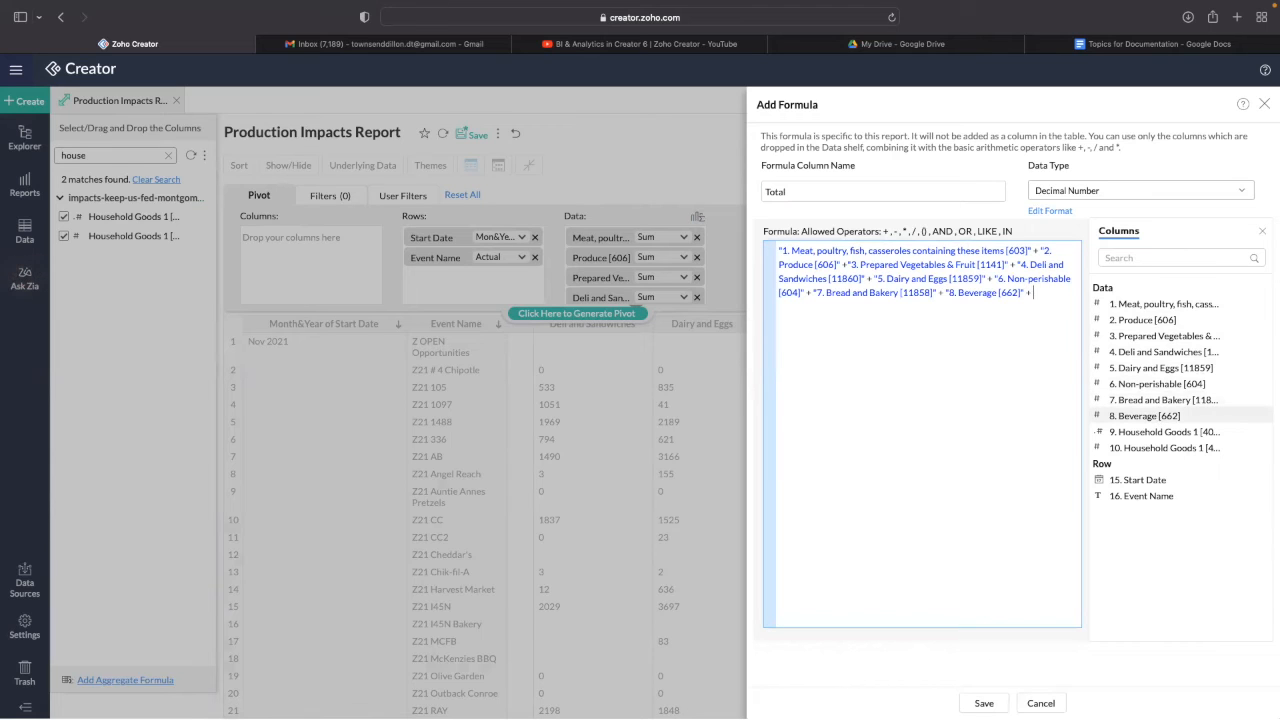
{"action": "left_click", "coordinate": [1150, 431]}
{"action": "left_click", "coordinate": [1160, 447]}
{"action": "left_click", "coordinate": [988, 700]}
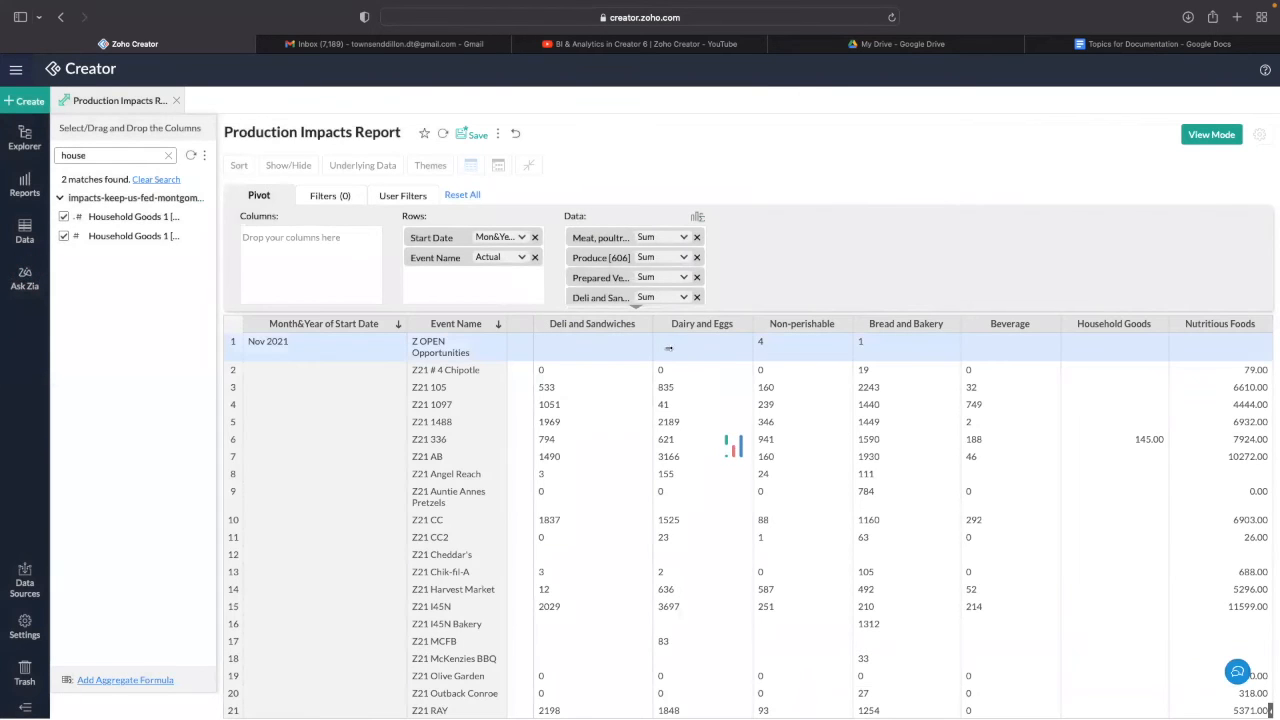
- Scroll across the Production Impacts Report columns in view mode
{"action": "scroll", "coordinate": [684, 358], "scroll_direction": "down", "scroll_amount": 15}
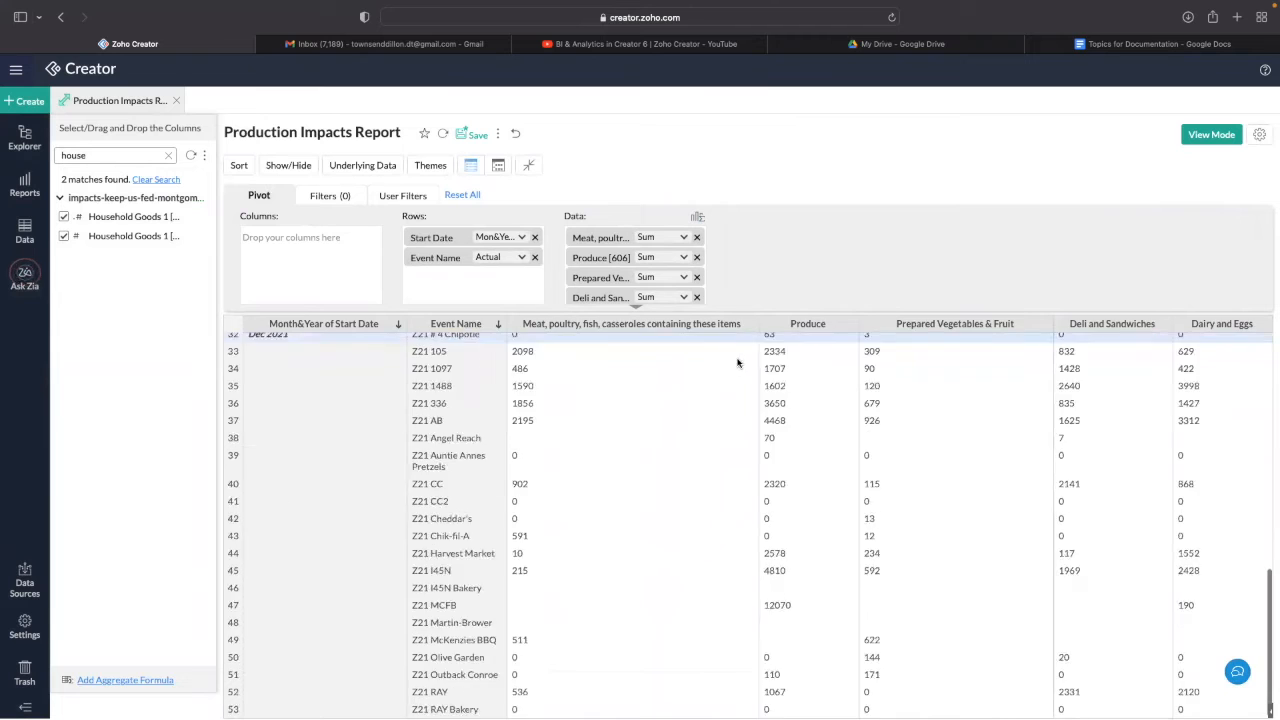
{"action": "scroll", "coordinate": [749, 360], "scroll_direction": "right", "scroll_amount": 4}
{"action": "scroll", "coordinate": [812, 334], "scroll_direction": "right", "scroll_amount": 6}
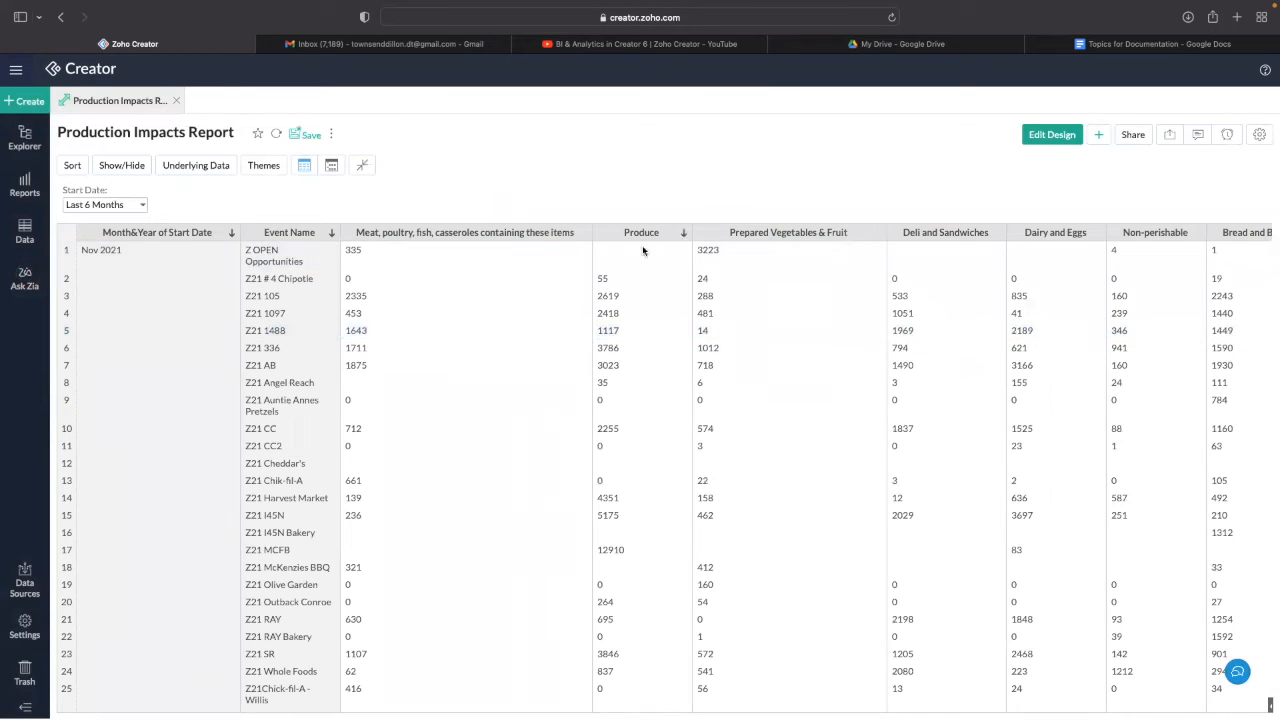
{"action": "scroll", "coordinate": [645, 250], "scroll_direction": "right", "scroll_amount": 3}
{"action": "scroll", "coordinate": [652, 255], "scroll_direction": "right", "scroll_amount": 4}
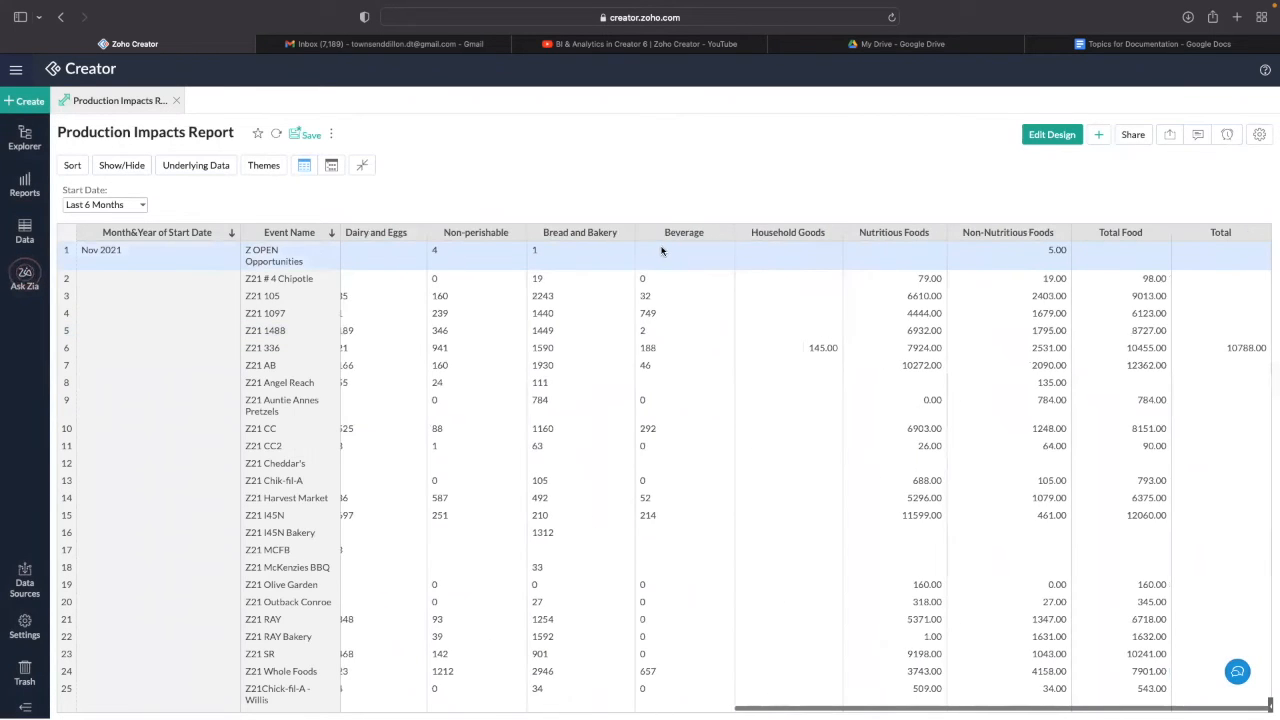
{"action": "scroll", "coordinate": [661, 251], "scroll_direction": "left", "scroll_amount": 10}
- Check the Start Date filter, leaving it on Last 6 Months, and scroll the table
{"action": "left_click", "coordinate": [127, 204]}
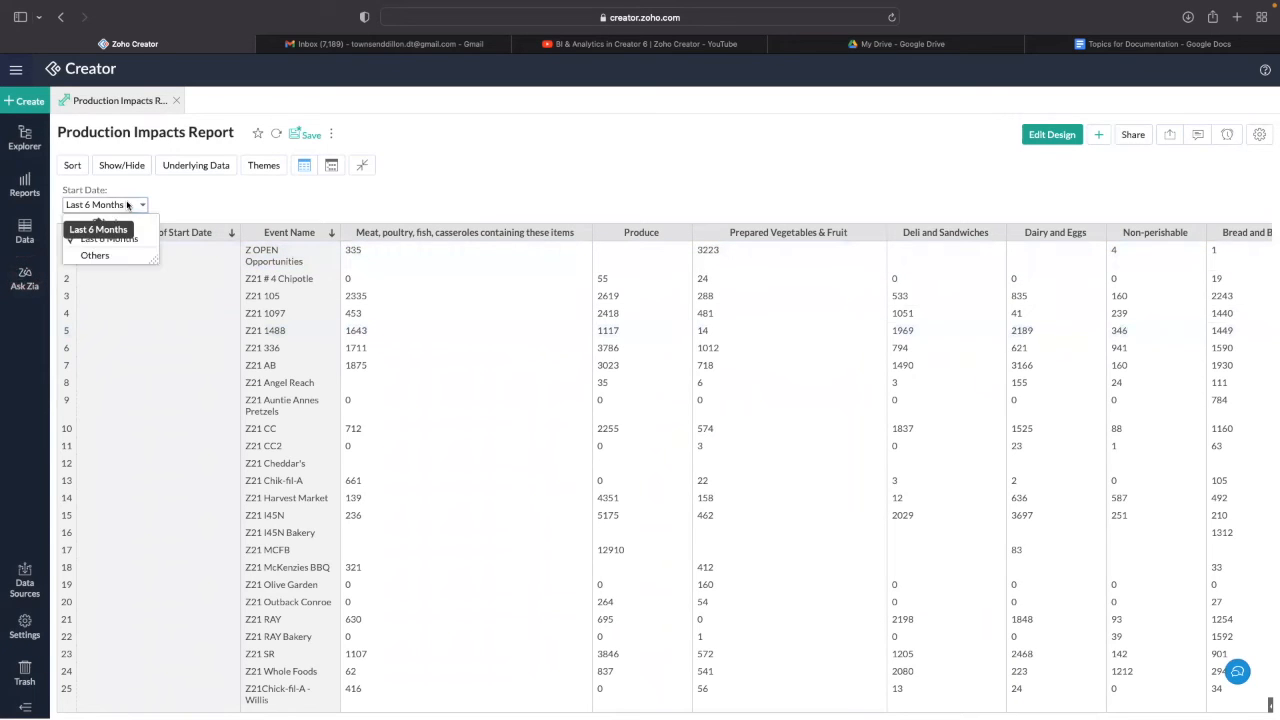
{"action": "left_click", "coordinate": [110, 204]}
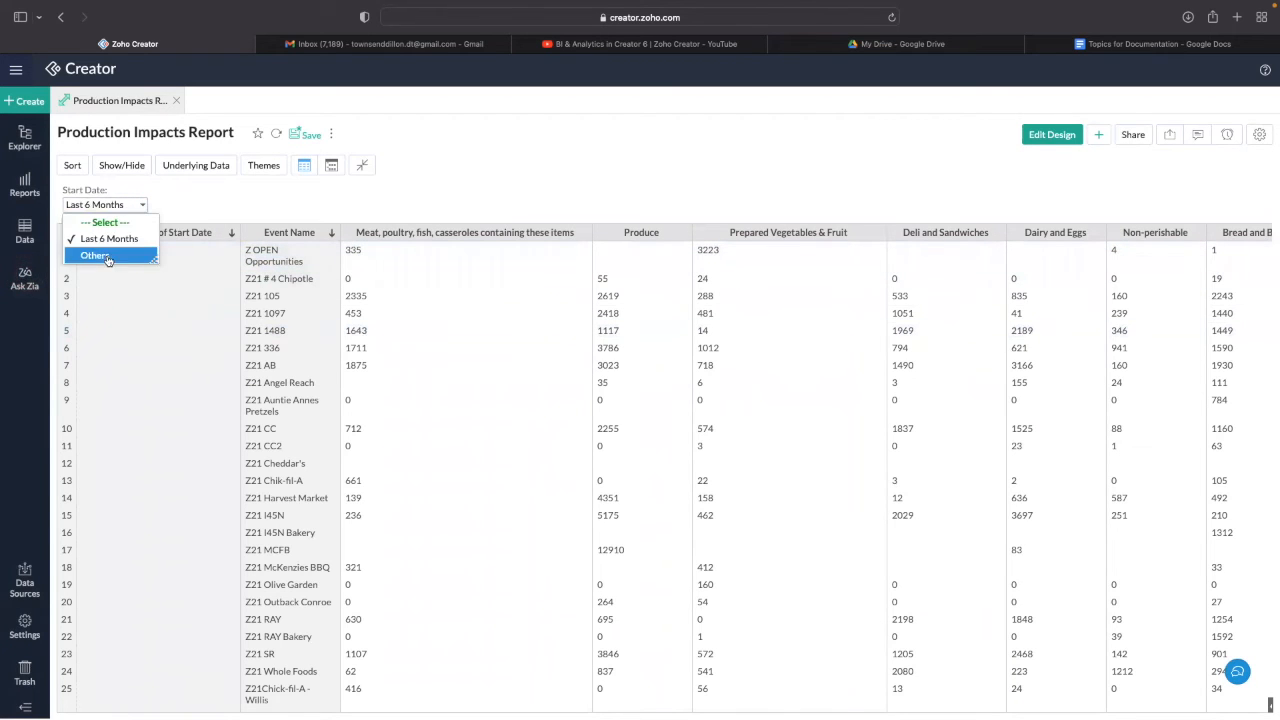
{"action": "left_click", "coordinate": [124, 205]}
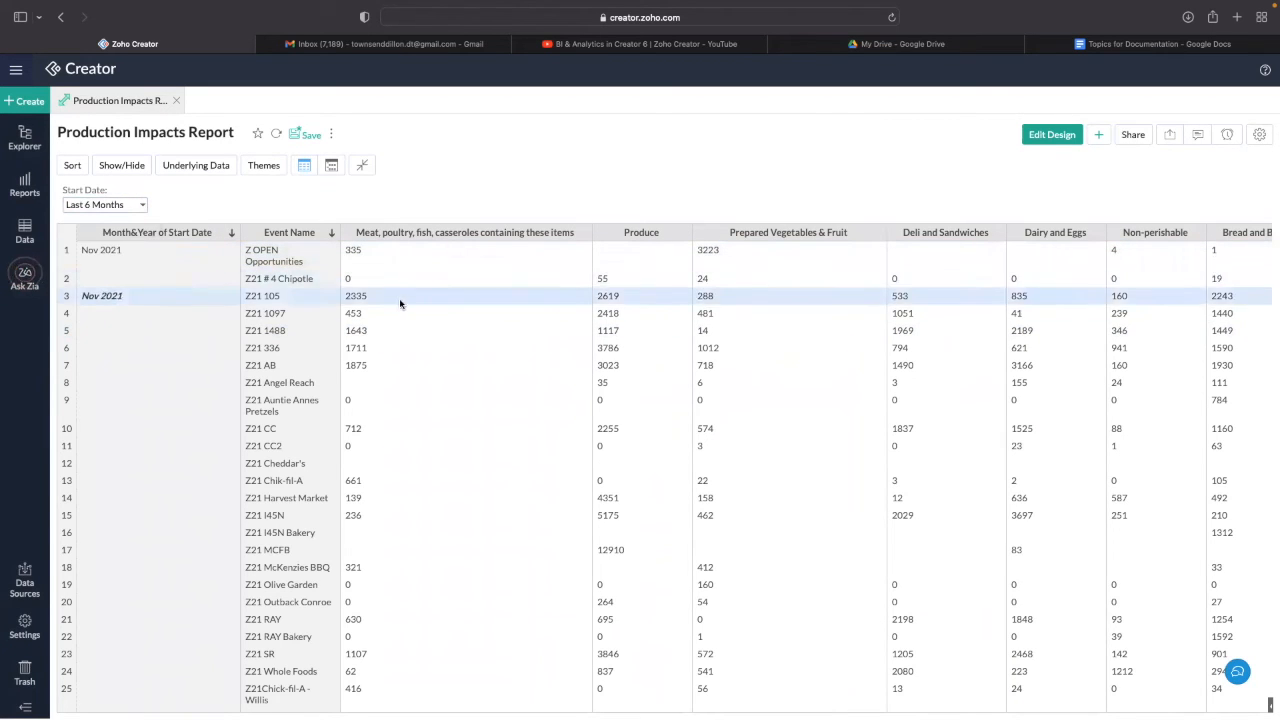
{"action": "scroll", "coordinate": [400, 303], "scroll_direction": "down", "scroll_amount": 15}
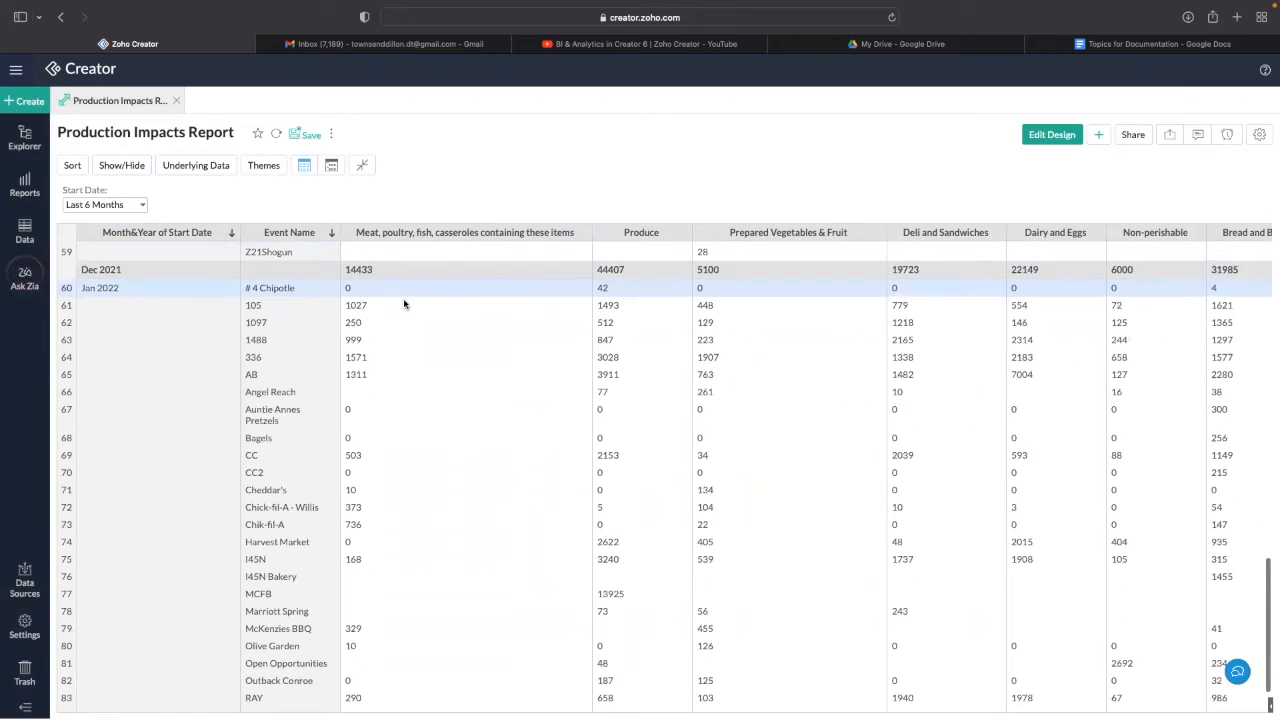
{"action": "scroll", "coordinate": [404, 303], "scroll_direction": "down", "scroll_amount": 3}
{"action": "scroll", "coordinate": [428, 305], "scroll_direction": "right", "scroll_amount": 10}
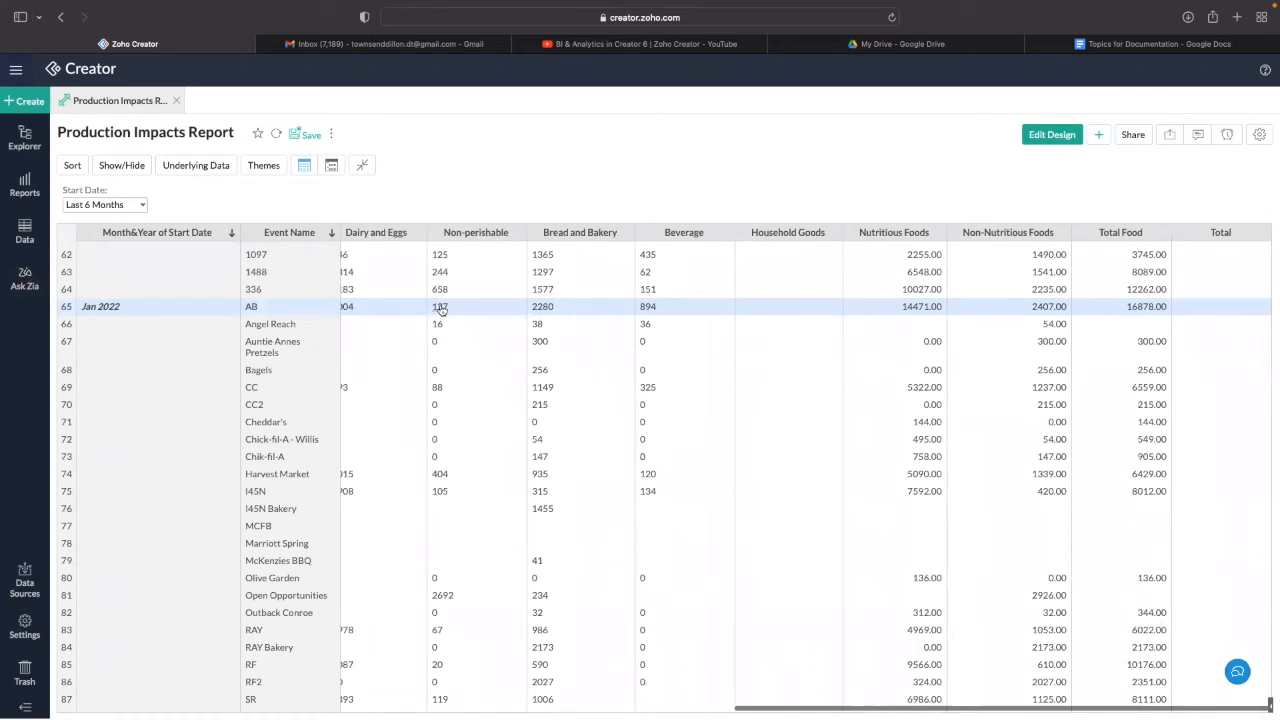
{"action": "scroll", "coordinate": [441, 309], "scroll_direction": "left", "scroll_amount": 10}
{"action": "scroll", "coordinate": [441, 309], "scroll_direction": "down", "scroll_amount": 2}
{"action": "scroll", "coordinate": [442, 307], "scroll_direction": "up", "scroll_amount": 16}
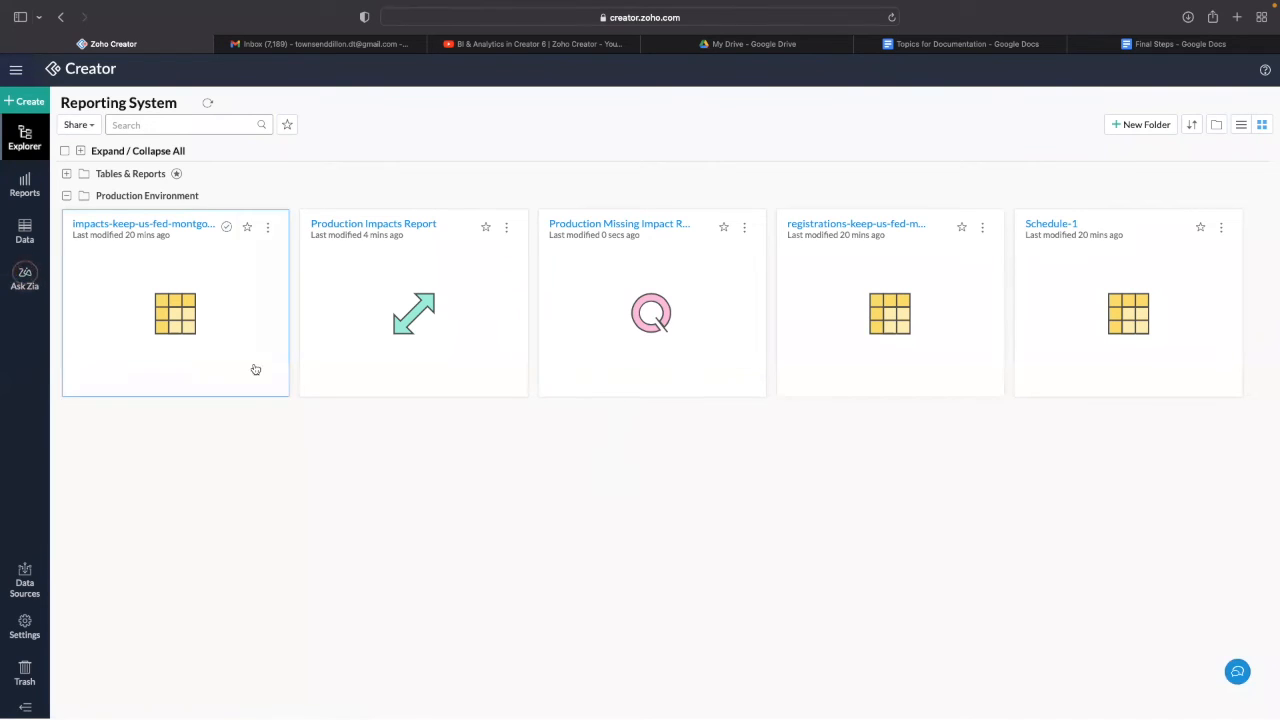
- Browse the Reports, Data and Create menus, then open the Production Missing Impact Report card
{"action": "left_click", "coordinate": [25, 186]}
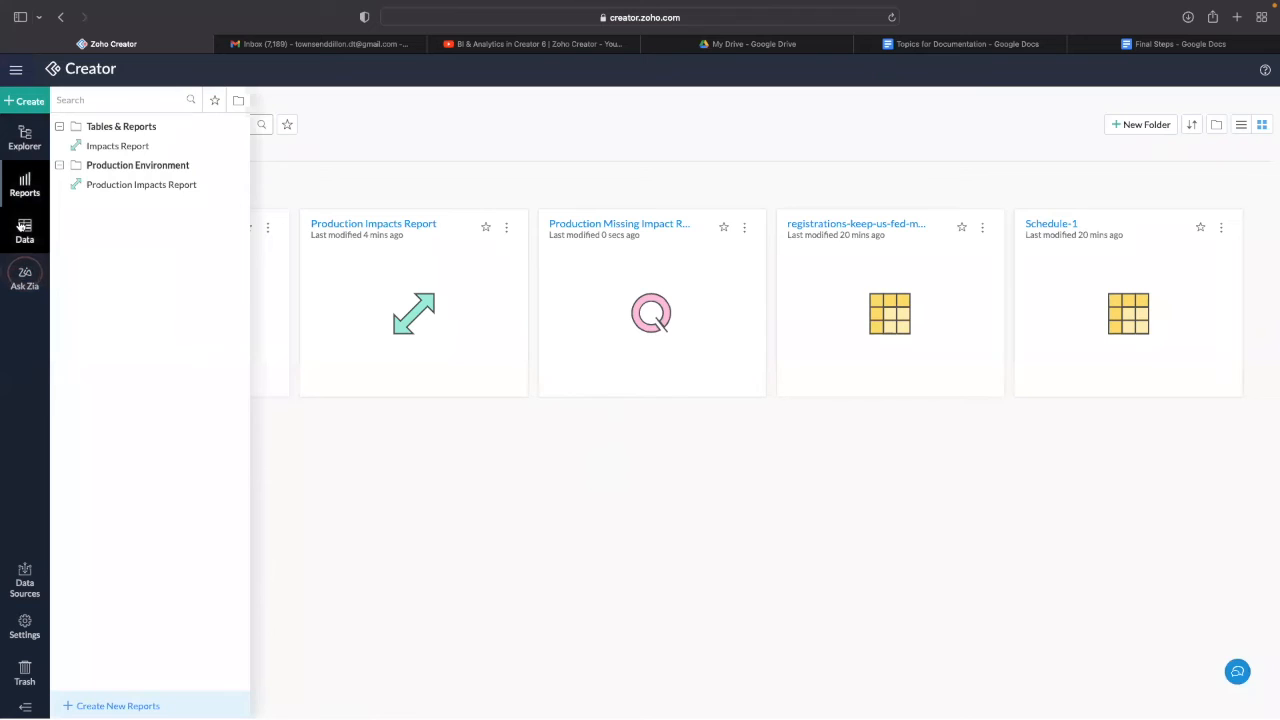
{"action": "left_click", "coordinate": [24, 235]}
{"action": "left_click", "coordinate": [22, 101]}
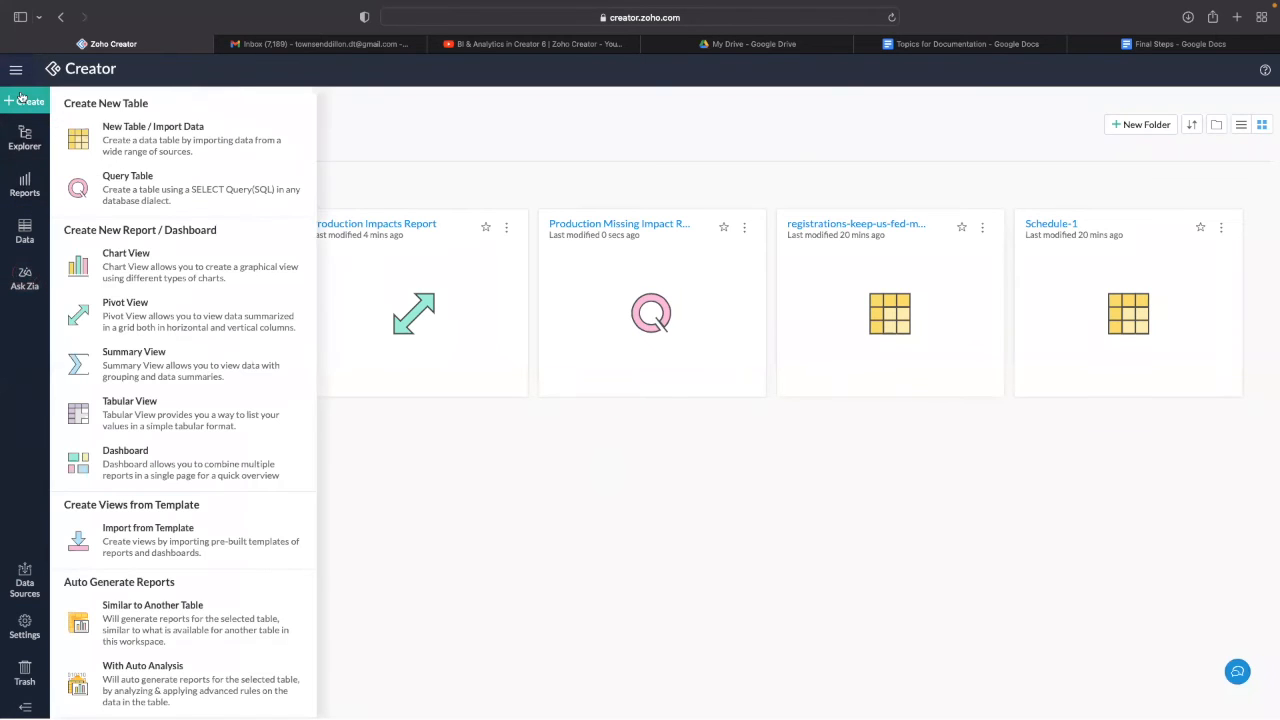
{"action": "left_click", "coordinate": [330, 518]}
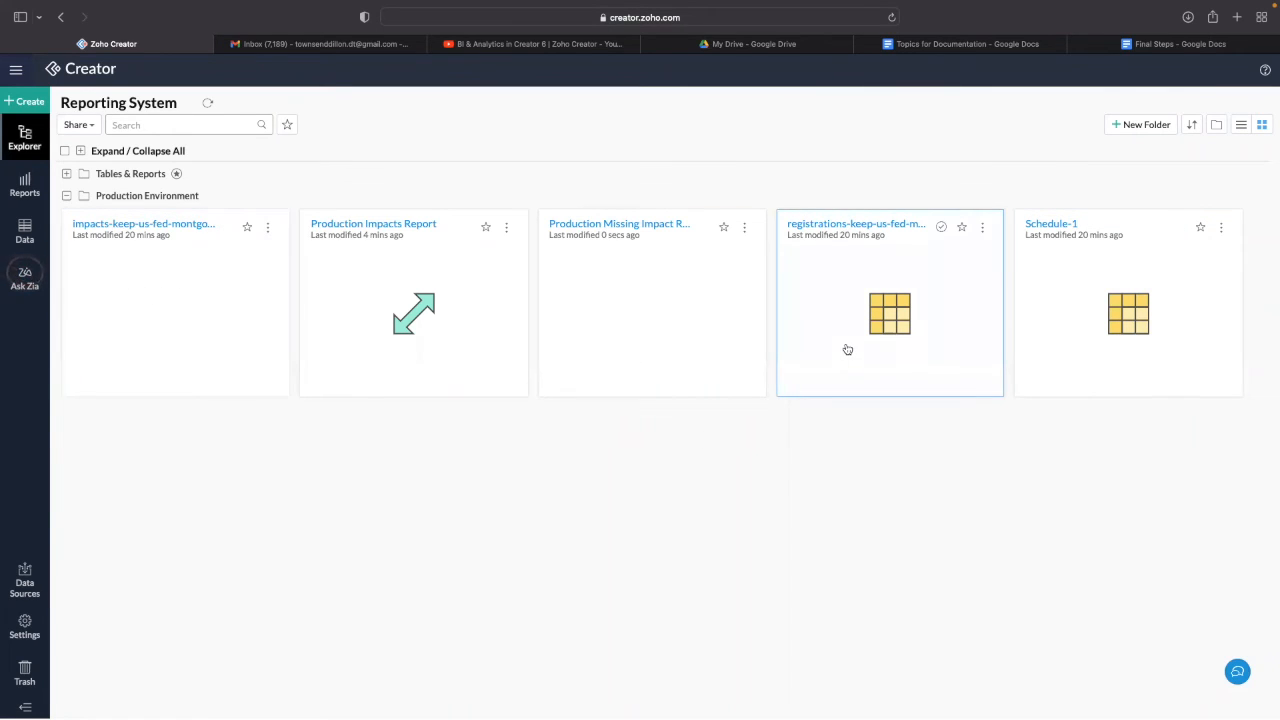
{"action": "left_click", "coordinate": [603, 283]}
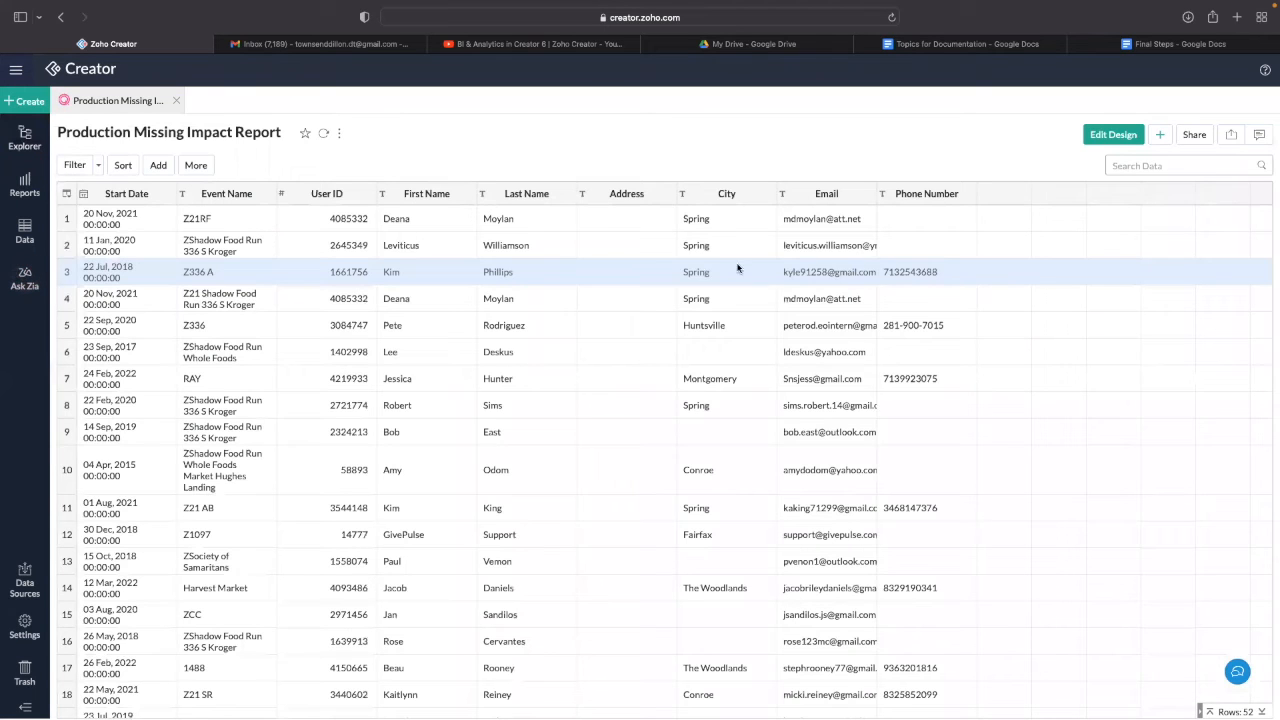
{"action": "left_click", "coordinate": [1113, 134]}
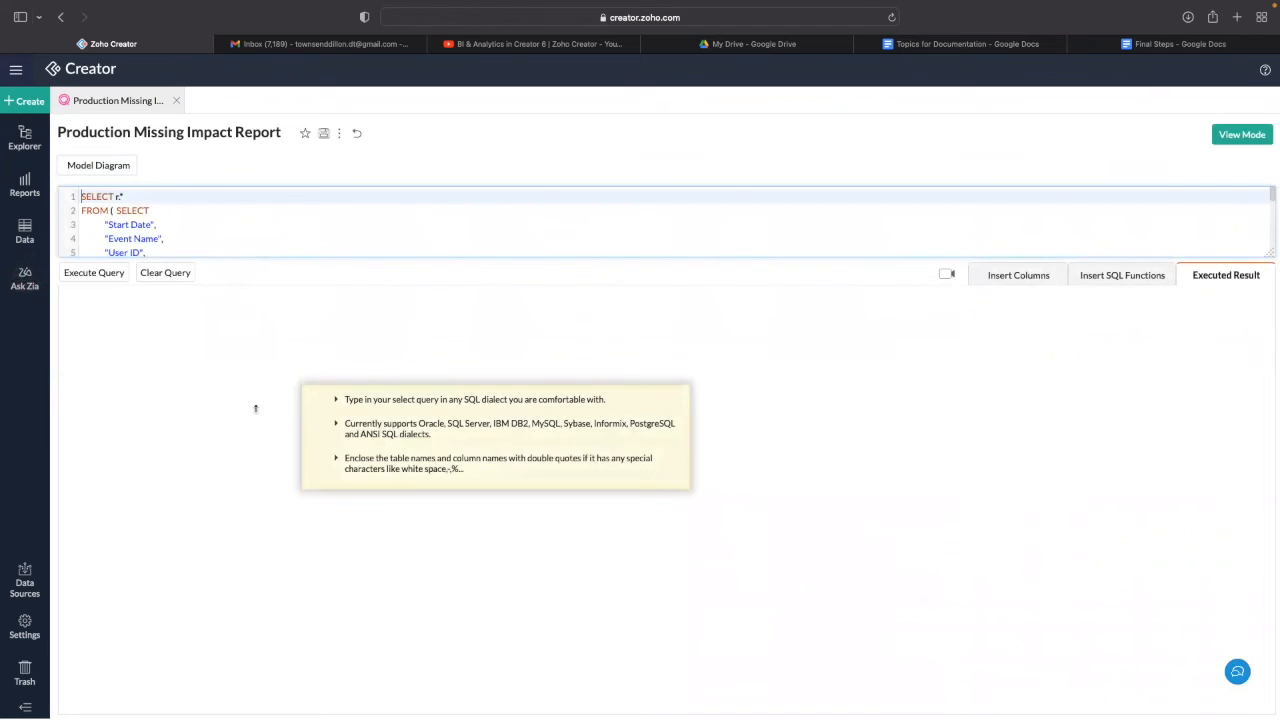
{"action": "left_click_drag", "start_coordinate": [255, 408], "coordinate": [229, 423]}
{"action": "scroll", "coordinate": [229, 420], "scroll_direction": "down", "scroll_amount": 5}
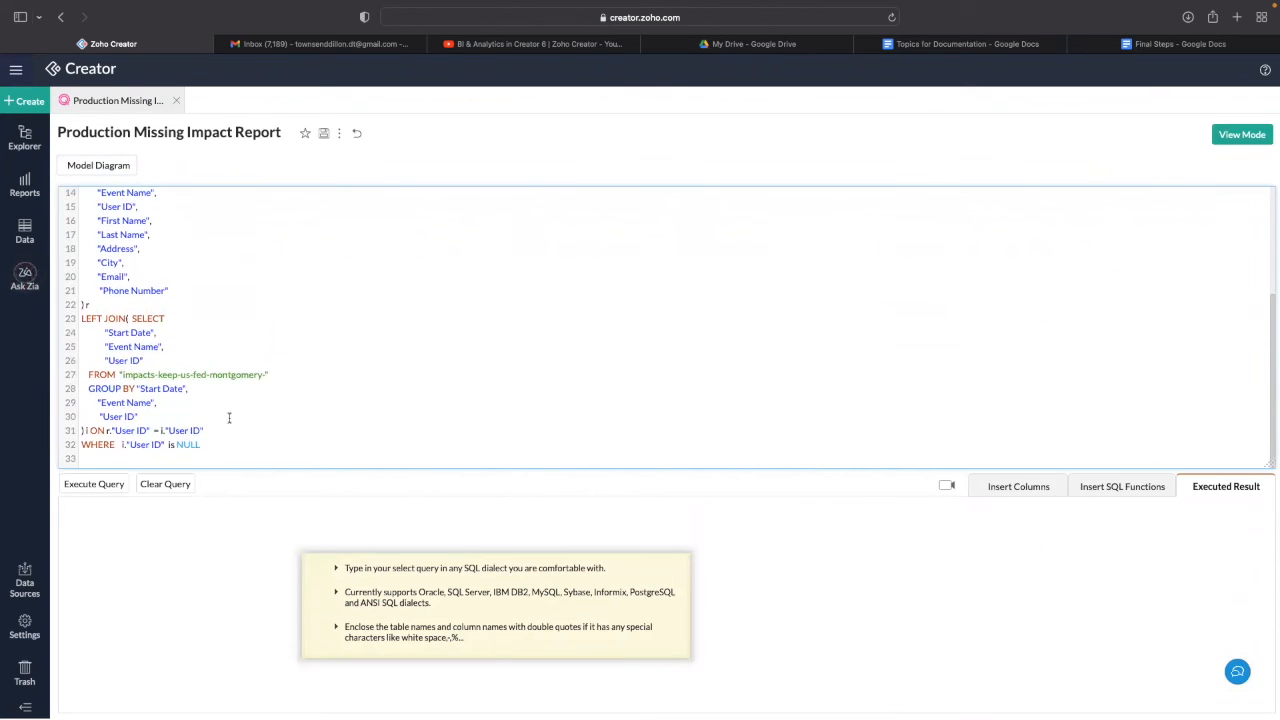
{"action": "scroll", "coordinate": [229, 418], "scroll_direction": "up", "scroll_amount": 3}
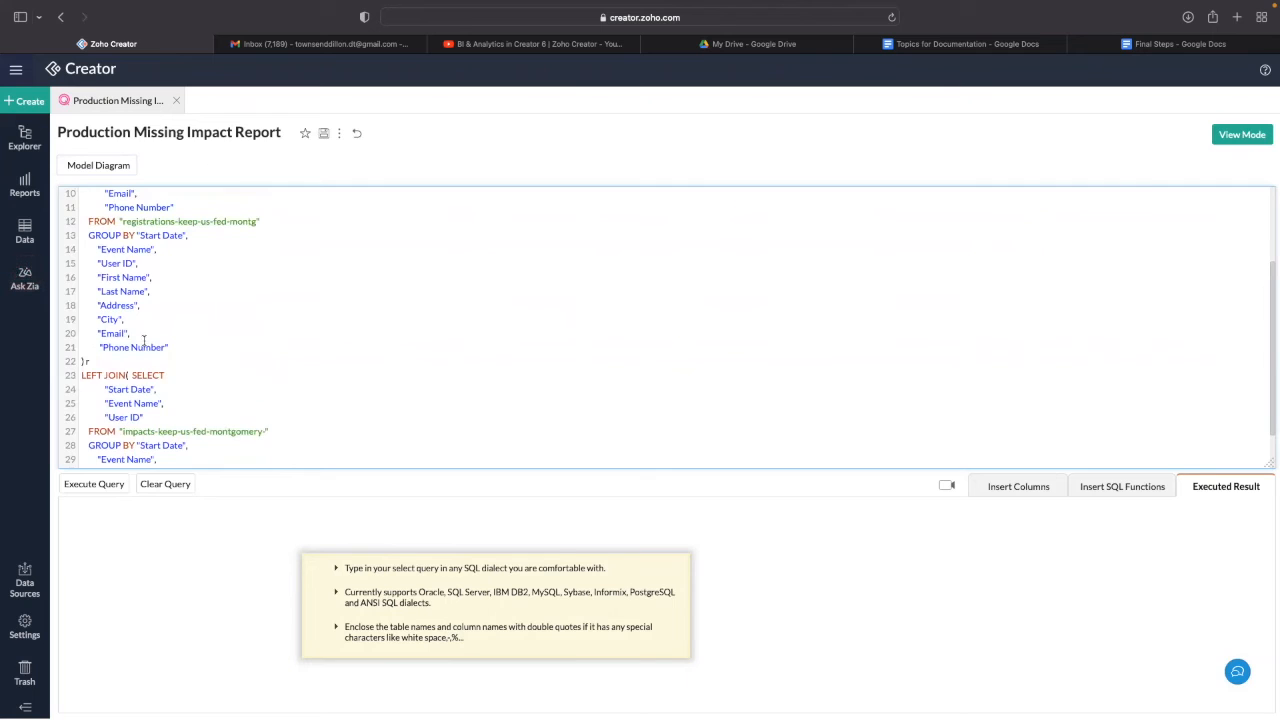
{"action": "scroll", "coordinate": [144, 341], "scroll_direction": "up", "scroll_amount": 2}
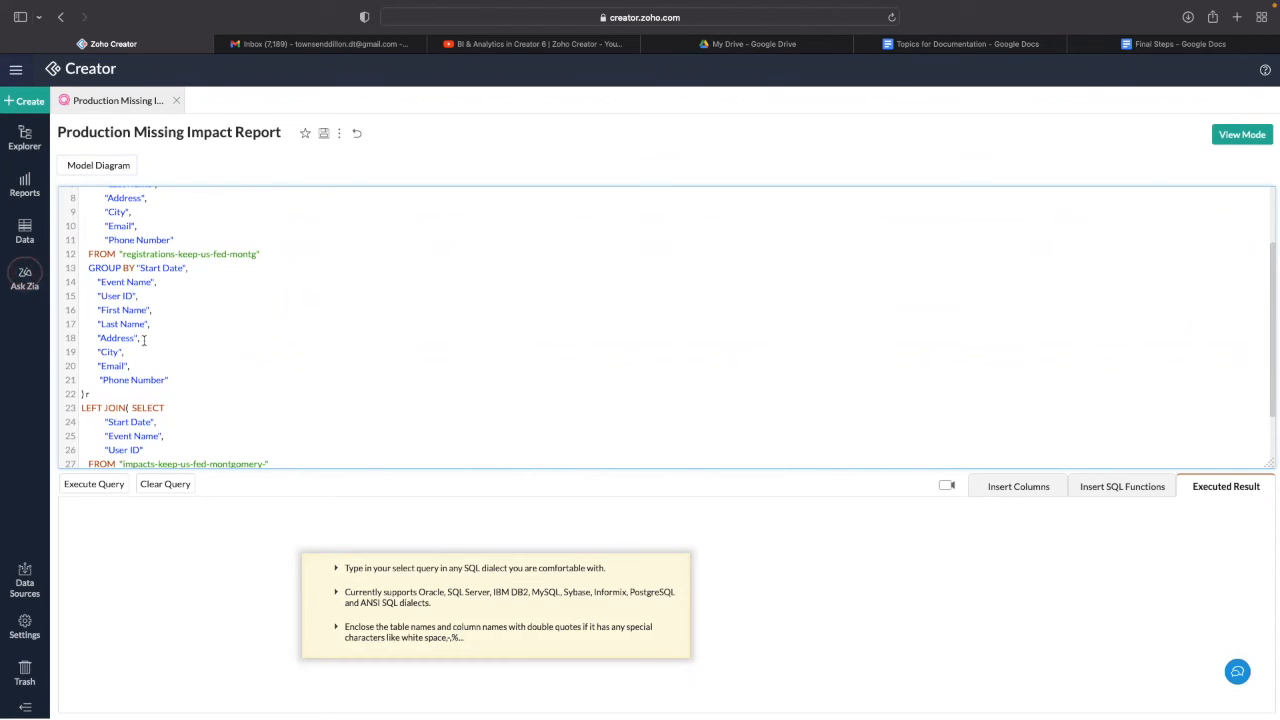
{"action": "scroll", "coordinate": [363, 343], "scroll_direction": "up", "scroll_amount": 1}
{"action": "scroll", "coordinate": [427, 376], "scroll_direction": "down", "scroll_amount": 3}
{"action": "scroll", "coordinate": [354, 374], "scroll_direction": "up", "scroll_amount": 5}
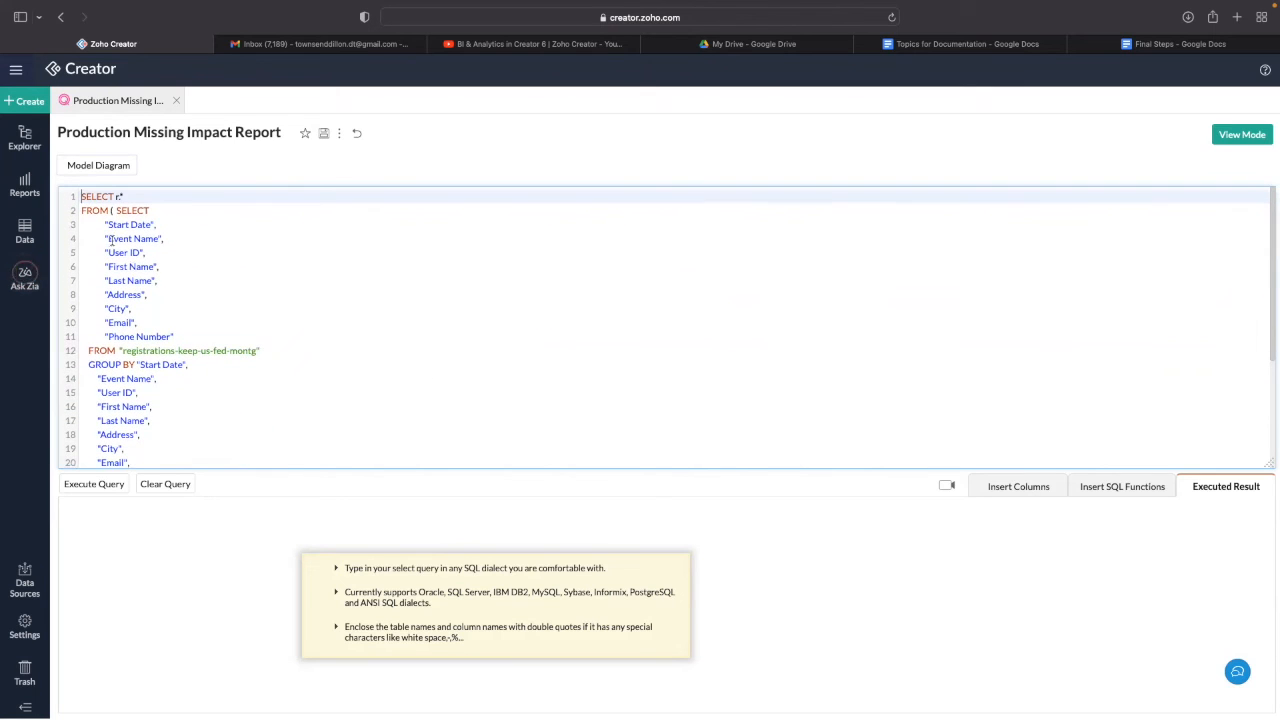
{"action": "left_click", "coordinate": [1232, 133]}
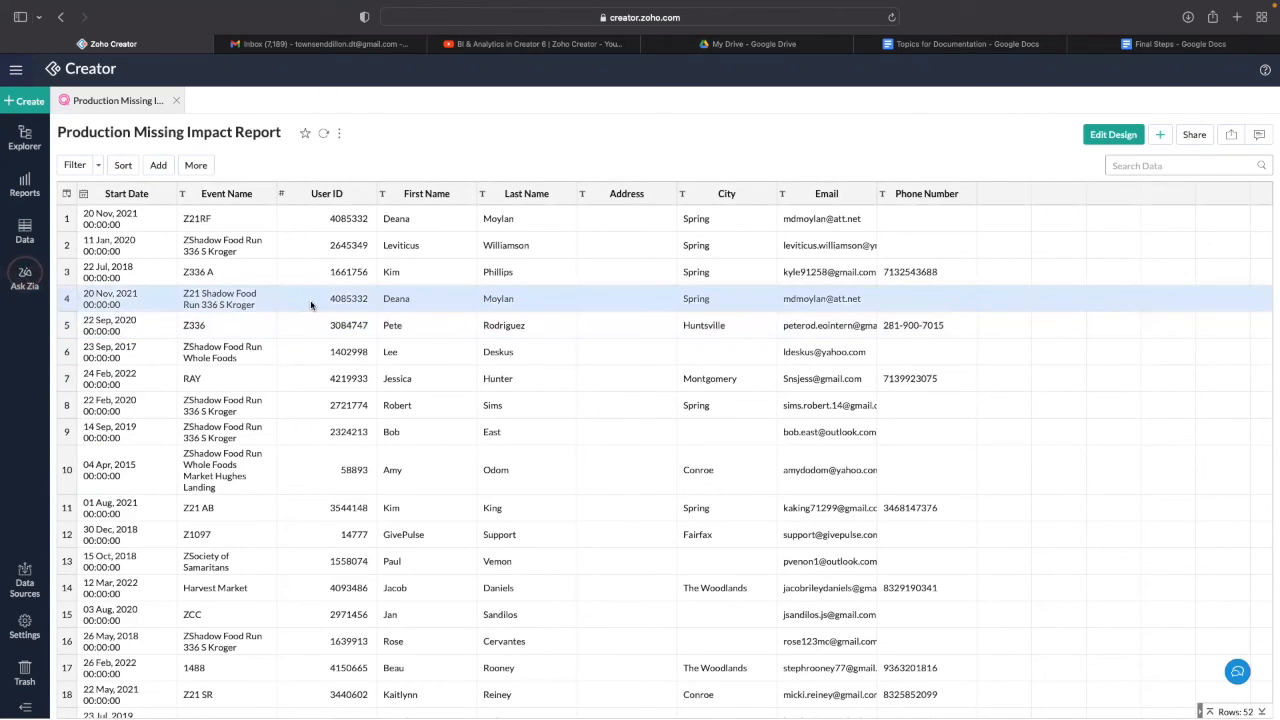
- Copy row 4's User ID and search the registrations table for it
{"action": "left_click_drag", "start_coordinate": [339, 298], "coordinate": [367, 298]}
{"action": "key", "text": "super+c"}
{"action": "left_click", "coordinate": [372, 308]}
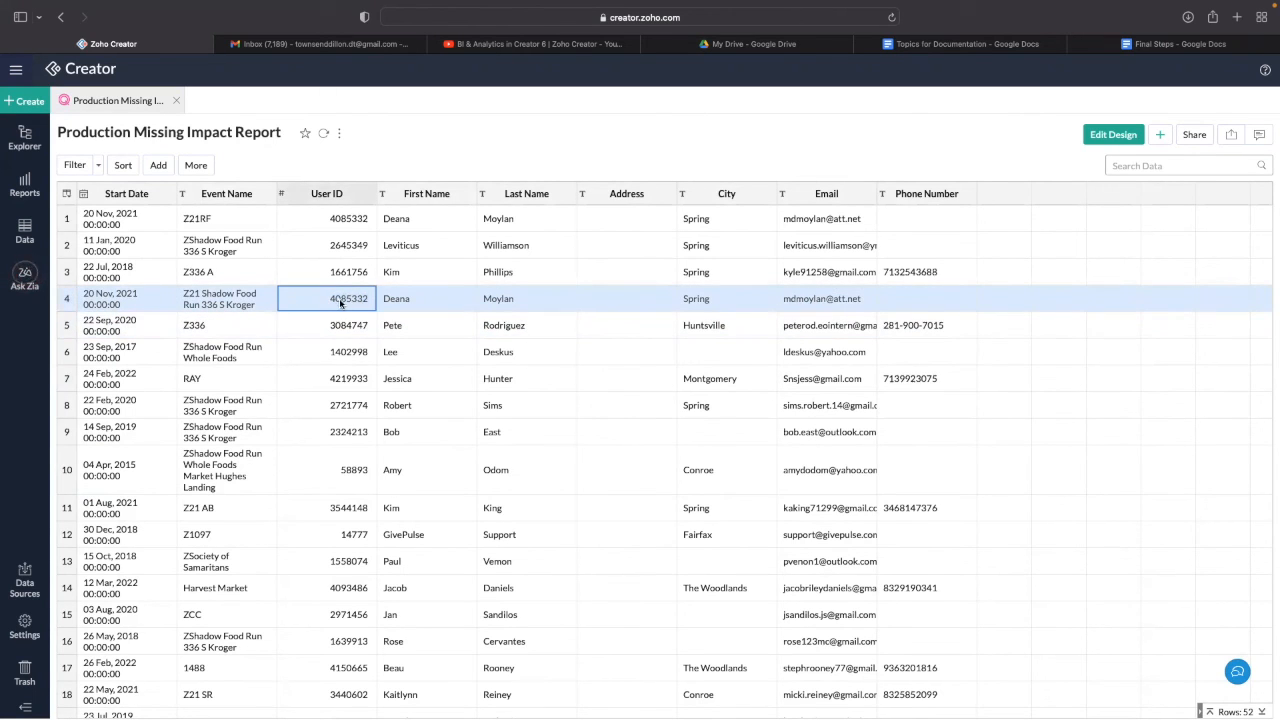
{"action": "left_click", "coordinate": [25, 140]}
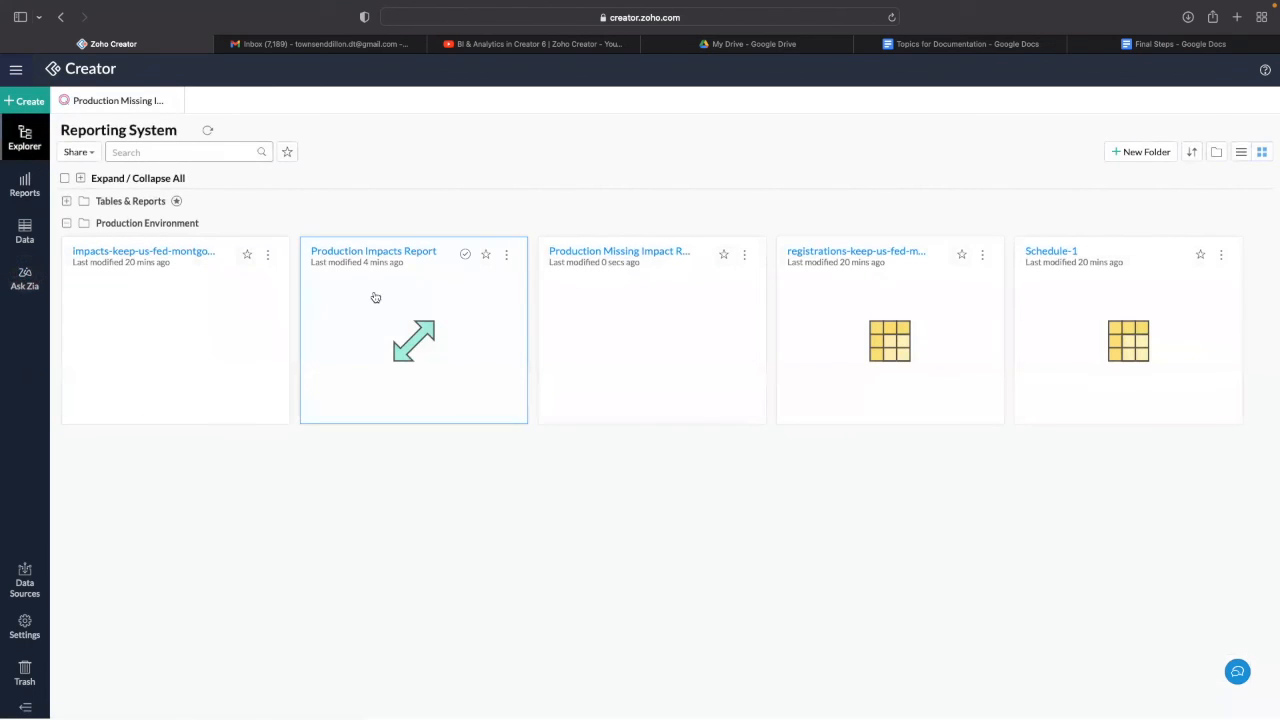
{"action": "left_click", "coordinate": [899, 313]}
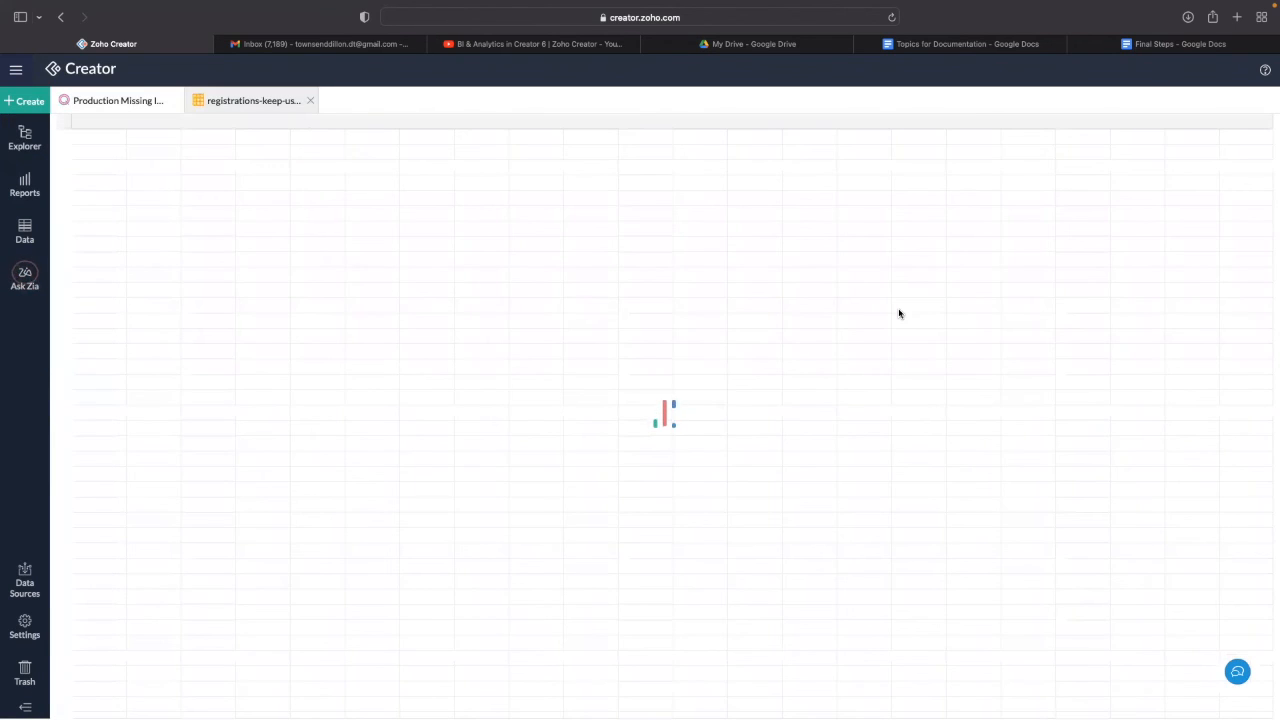
{"action": "left_click", "coordinate": [1149, 165]}
{"action": "key", "text": "super+v"}
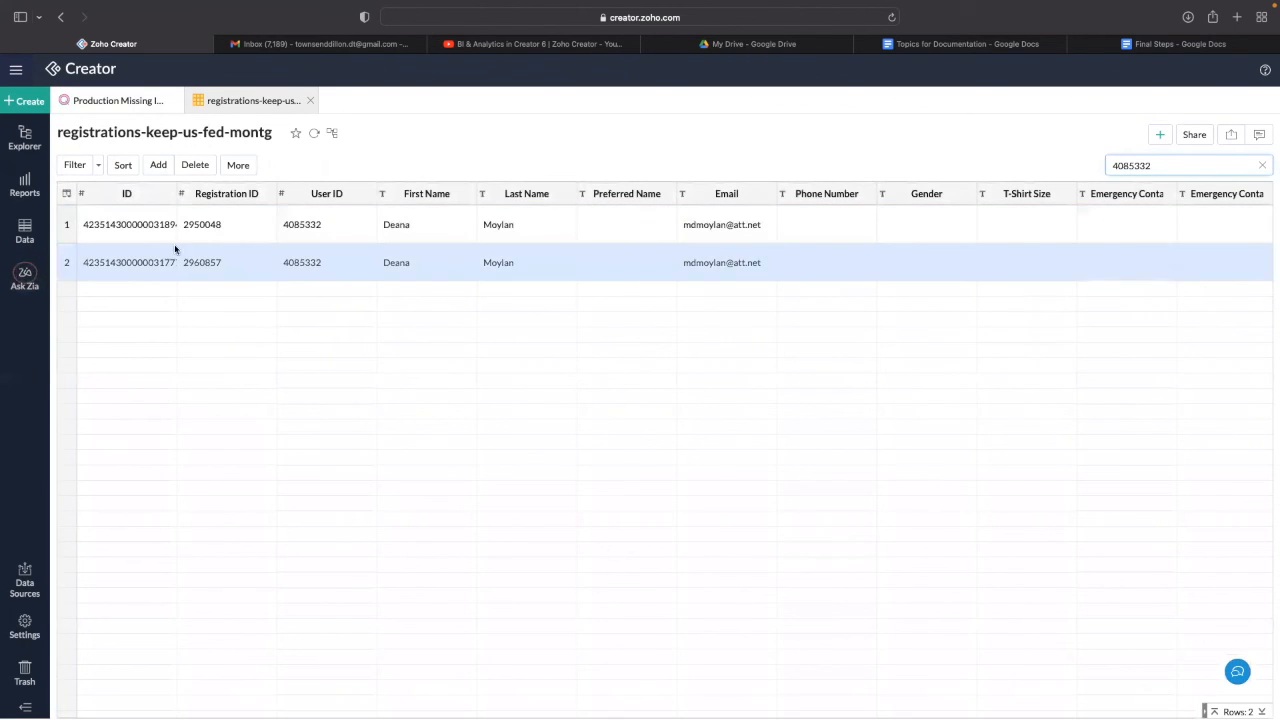
- Search the Production Missing Impact Report and the impacts table for the same user ID
{"action": "left_click", "coordinate": [148, 104]}
{"action": "left_click", "coordinate": [1186, 165]}
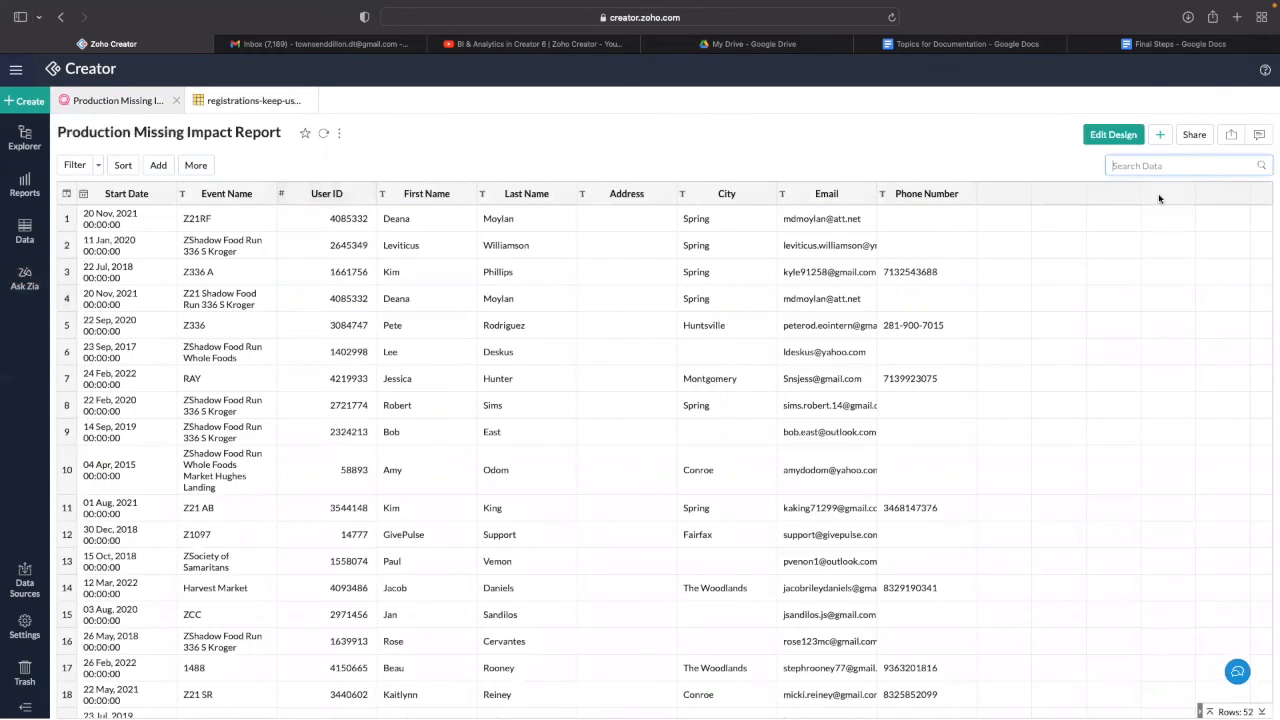
{"action": "key", "text": "super+v"}
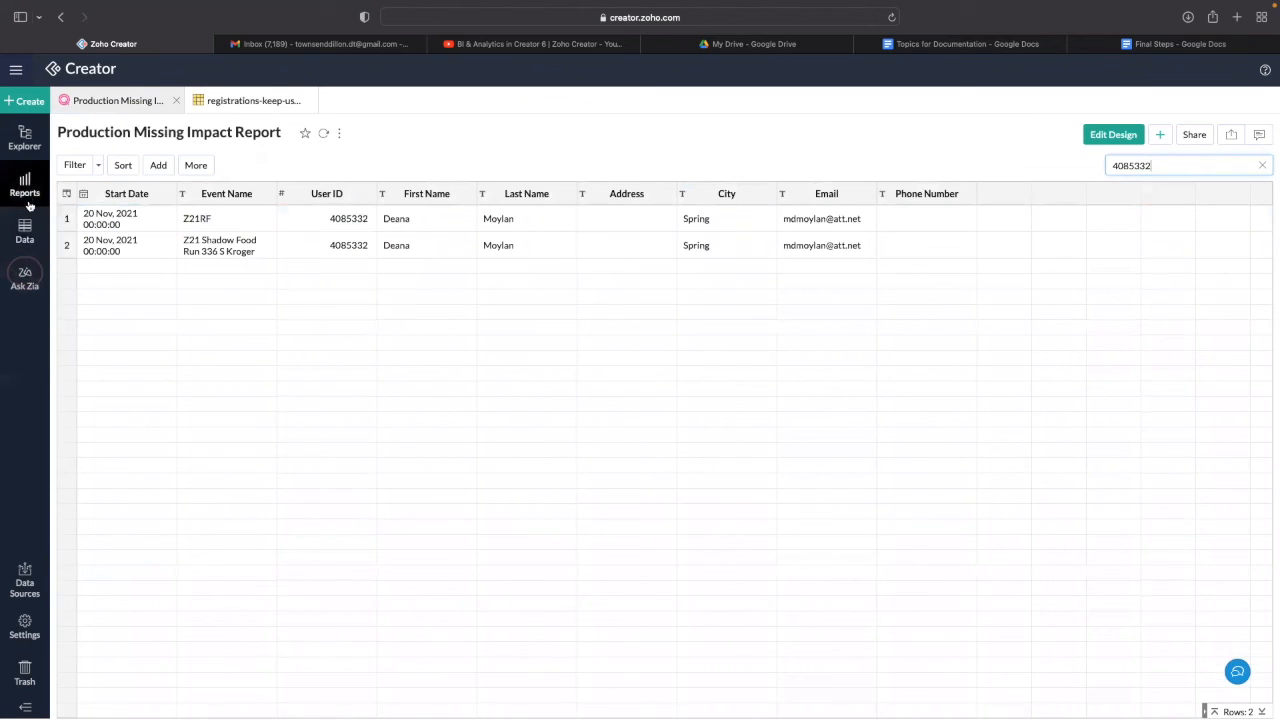
{"action": "left_click", "coordinate": [24, 146]}
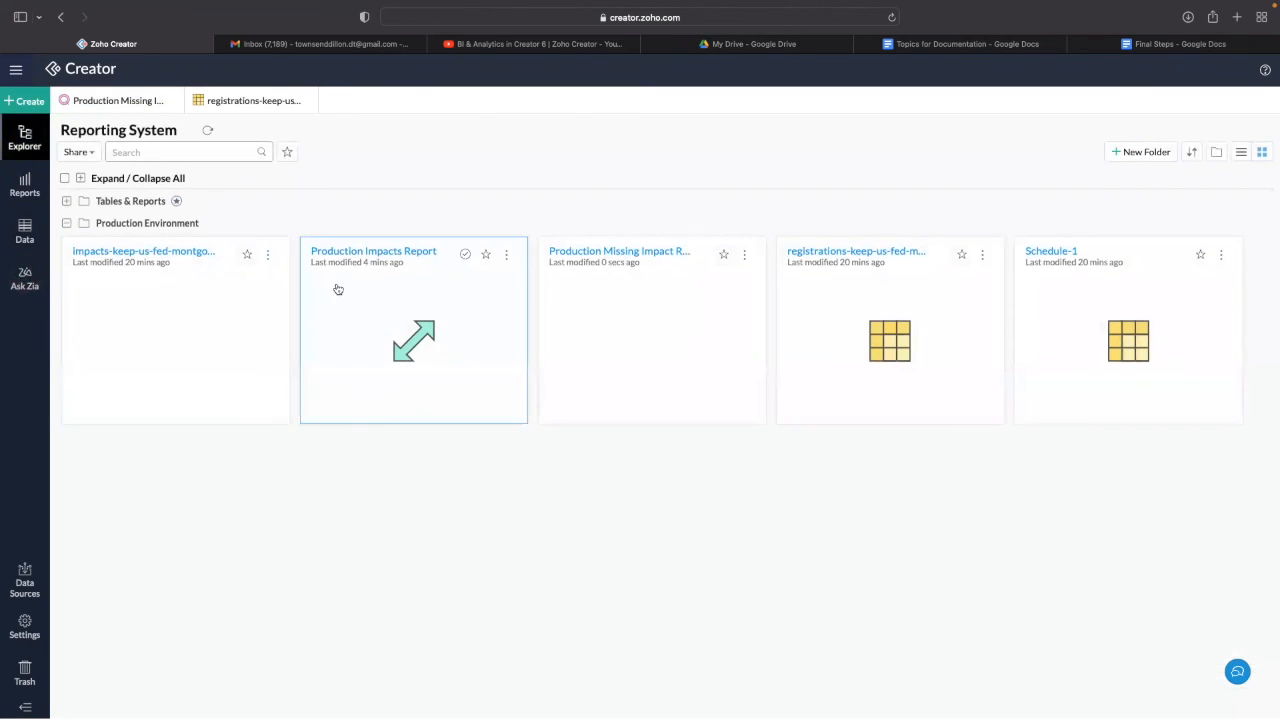
{"action": "left_click", "coordinate": [225, 325]}
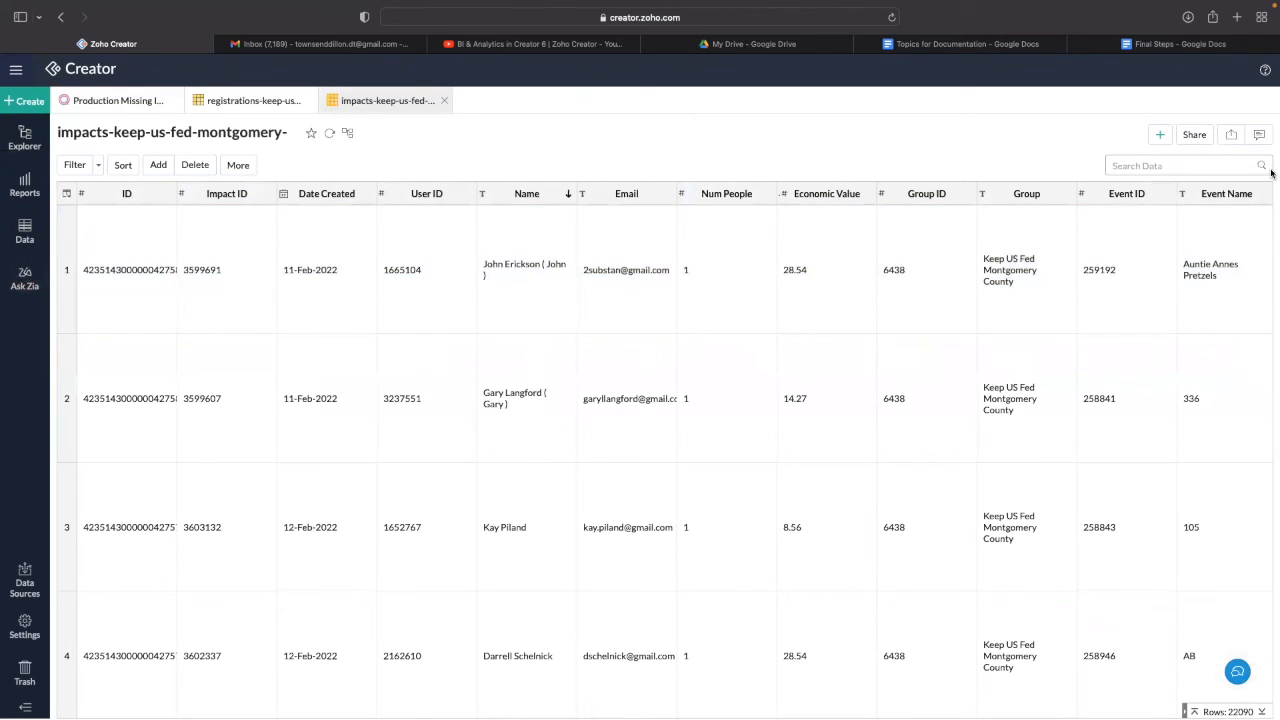
{"action": "left_click", "coordinate": [1166, 165]}
{"action": "key", "text": "super+v"}
{"action": "key", "text": "Return"}
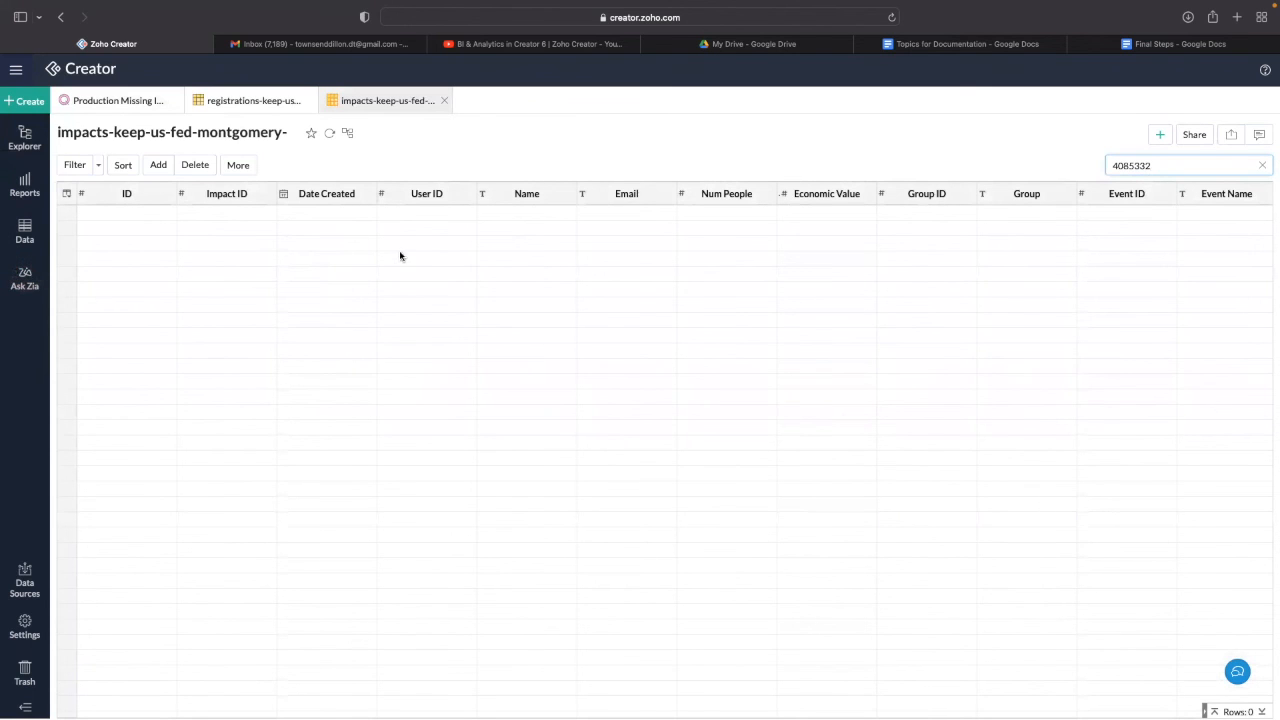
- Compare the registrations table with the report, then open the report's SQL query in Edit Design
{"action": "left_click", "coordinate": [254, 102]}
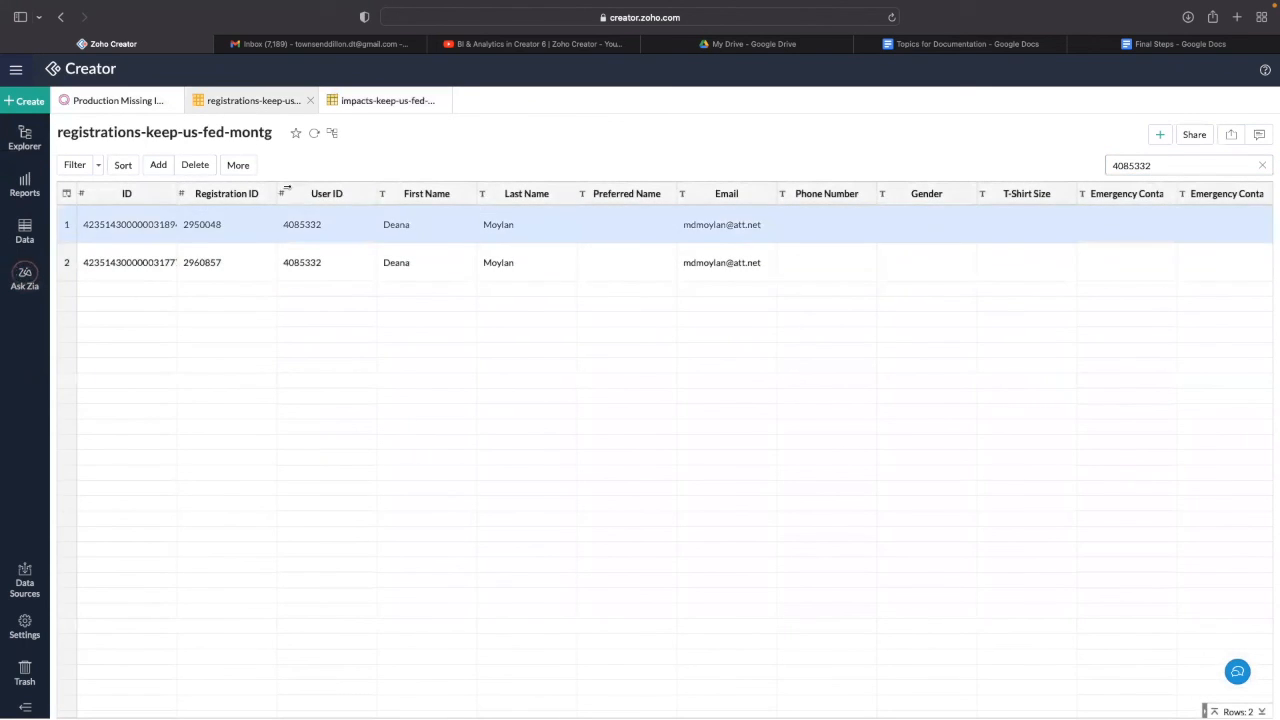
{"action": "left_click", "coordinate": [118, 104]}
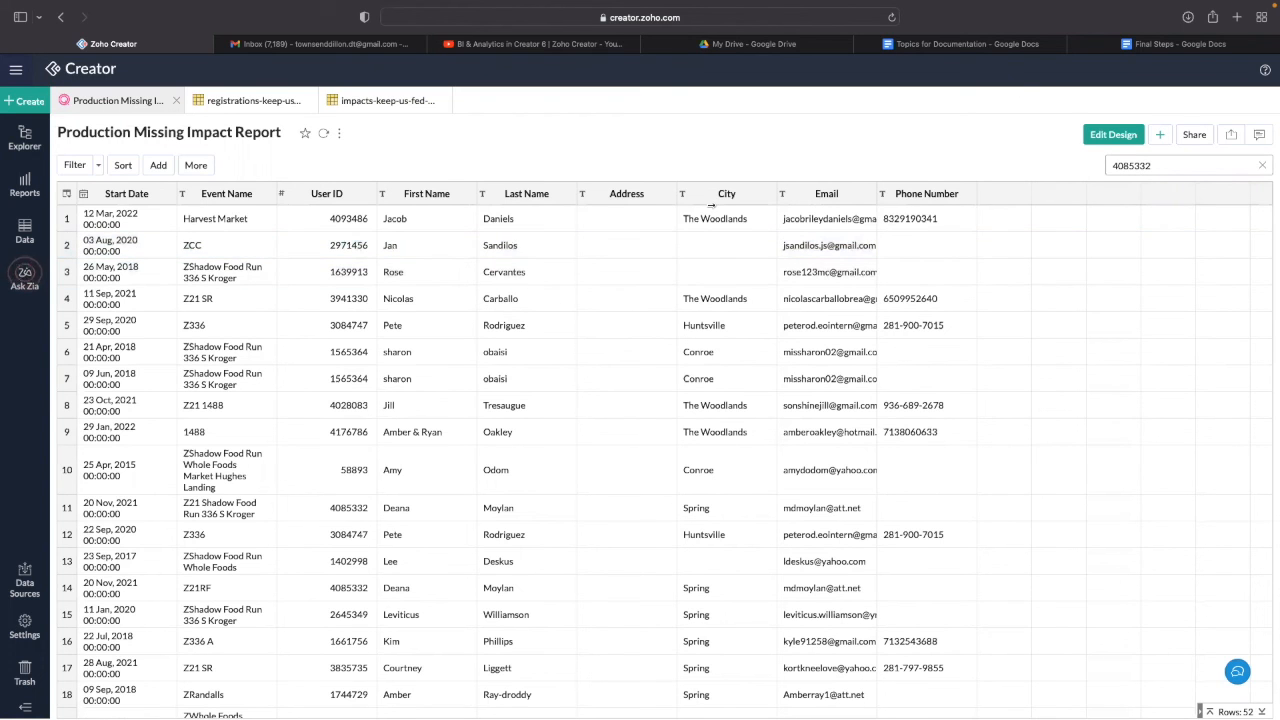
{"action": "left_click", "coordinate": [227, 102]}
{"action": "scroll", "coordinate": [978, 245], "scroll_direction": "right", "scroll_amount": 15}
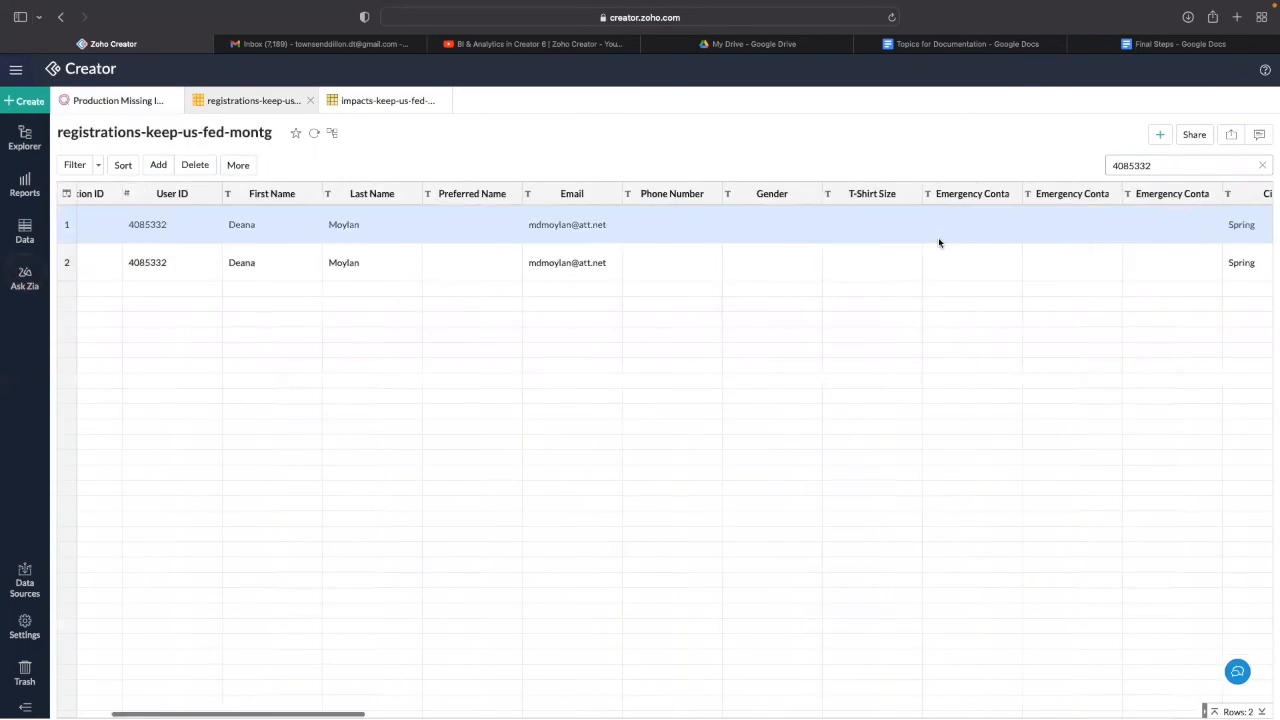
{"action": "left_click", "coordinate": [117, 102]}
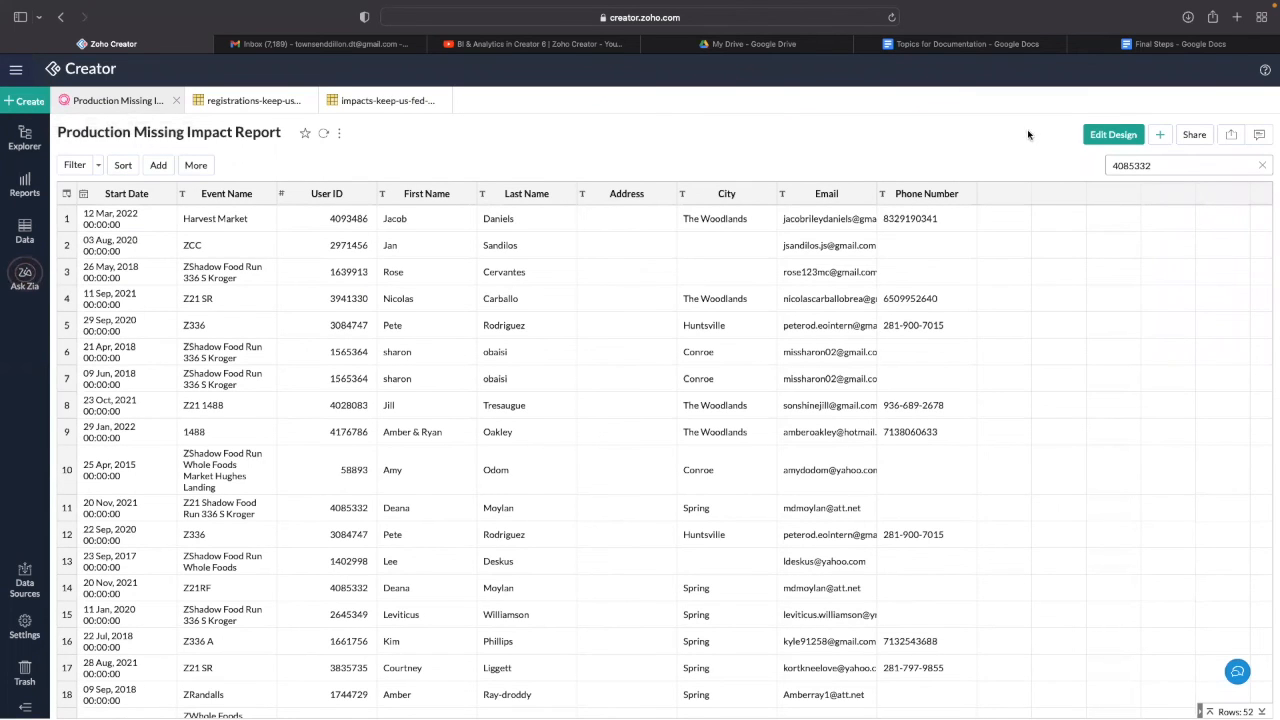
{"action": "left_click", "coordinate": [1110, 134]}
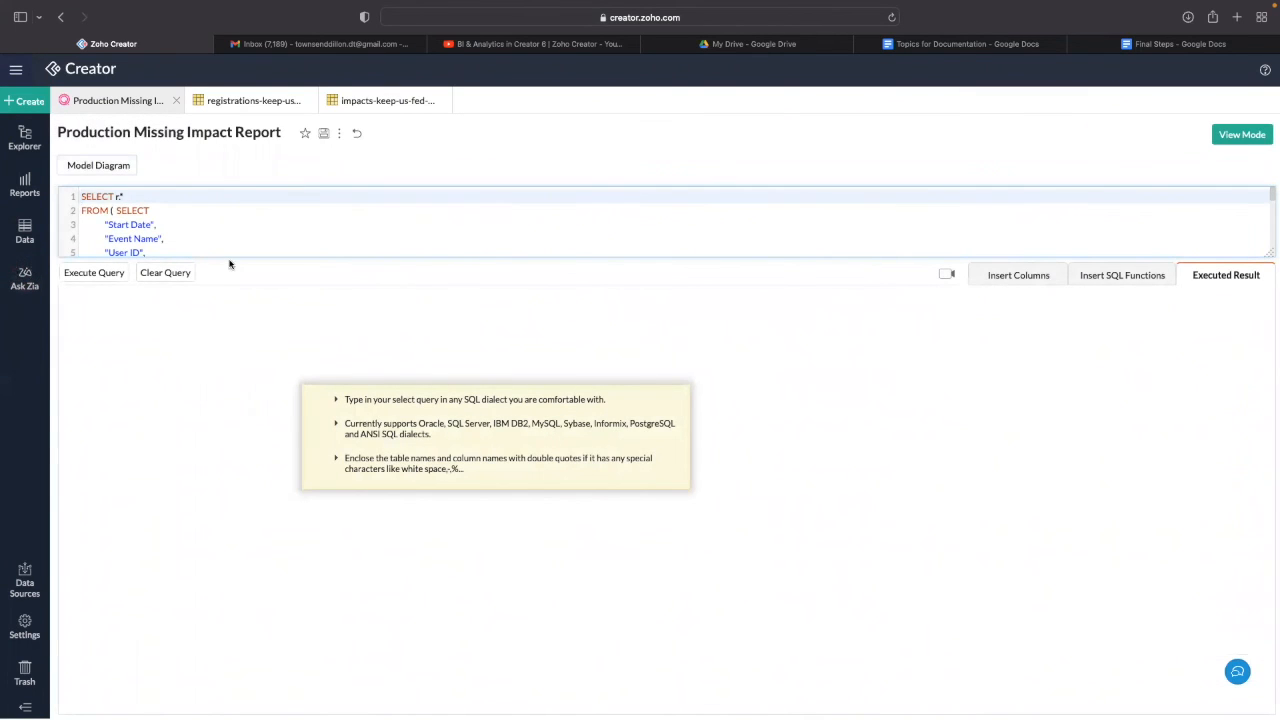
- Enlarge the SQL query area and review the SELECT column list
{"action": "left_click_drag", "start_coordinate": [233, 256], "coordinate": [265, 444]}
{"action": "scroll", "coordinate": [170, 347], "scroll_direction": "down", "scroll_amount": 1}
{"action": "scroll", "coordinate": [170, 347], "scroll_direction": "up", "scroll_amount": 1}
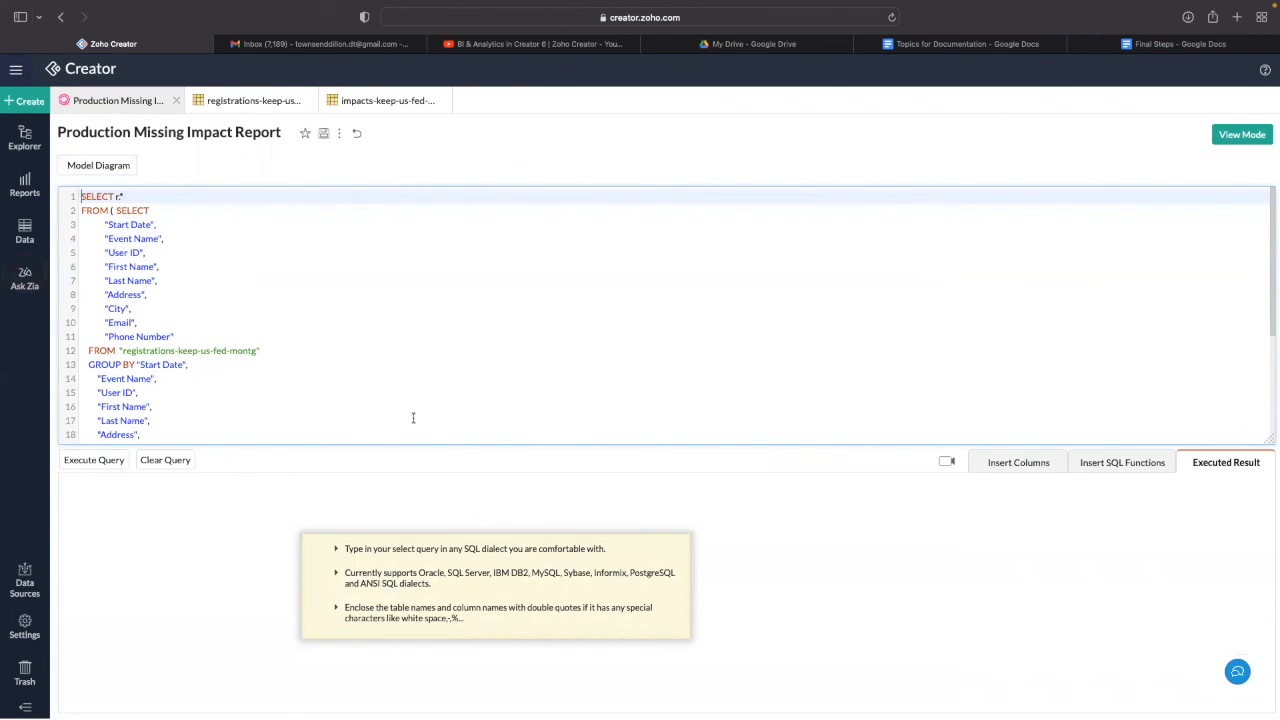
{"action": "scroll", "coordinate": [211, 331], "scroll_direction": "down", "scroll_amount": 1}
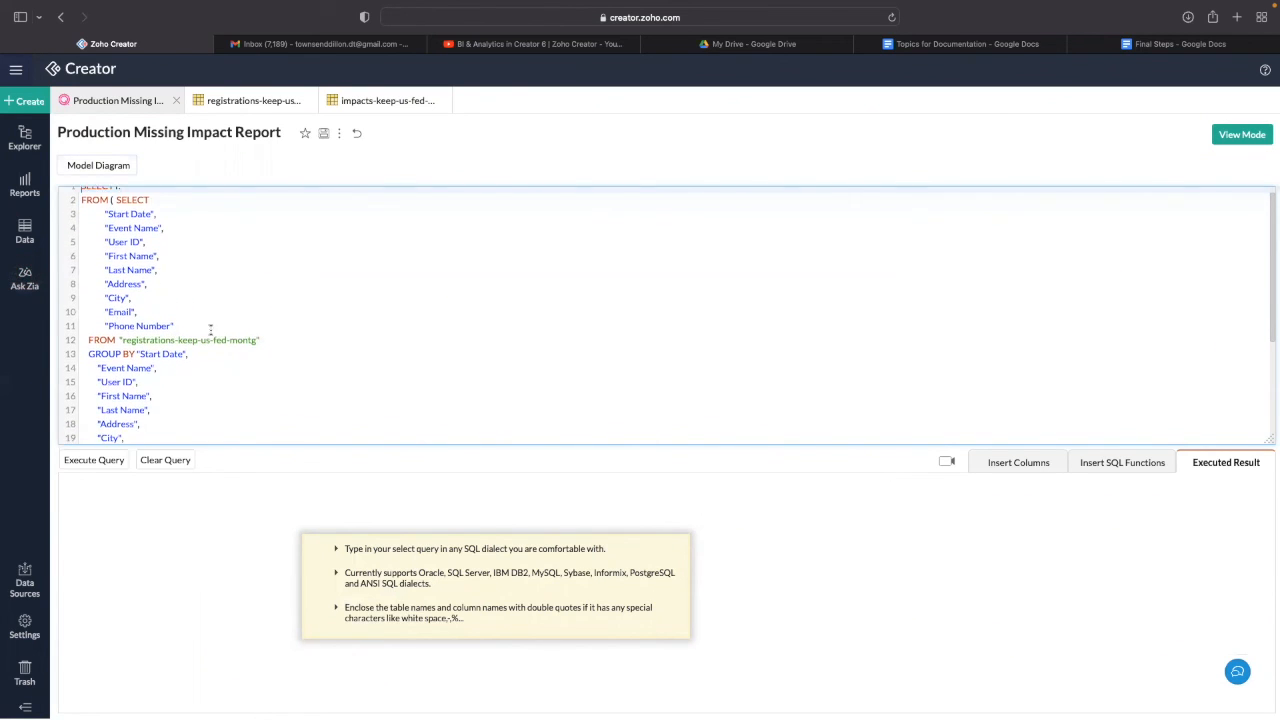
{"action": "scroll", "coordinate": [141, 267], "scroll_direction": "up", "scroll_amount": 1}
{"action": "left_click", "coordinate": [115, 210]}
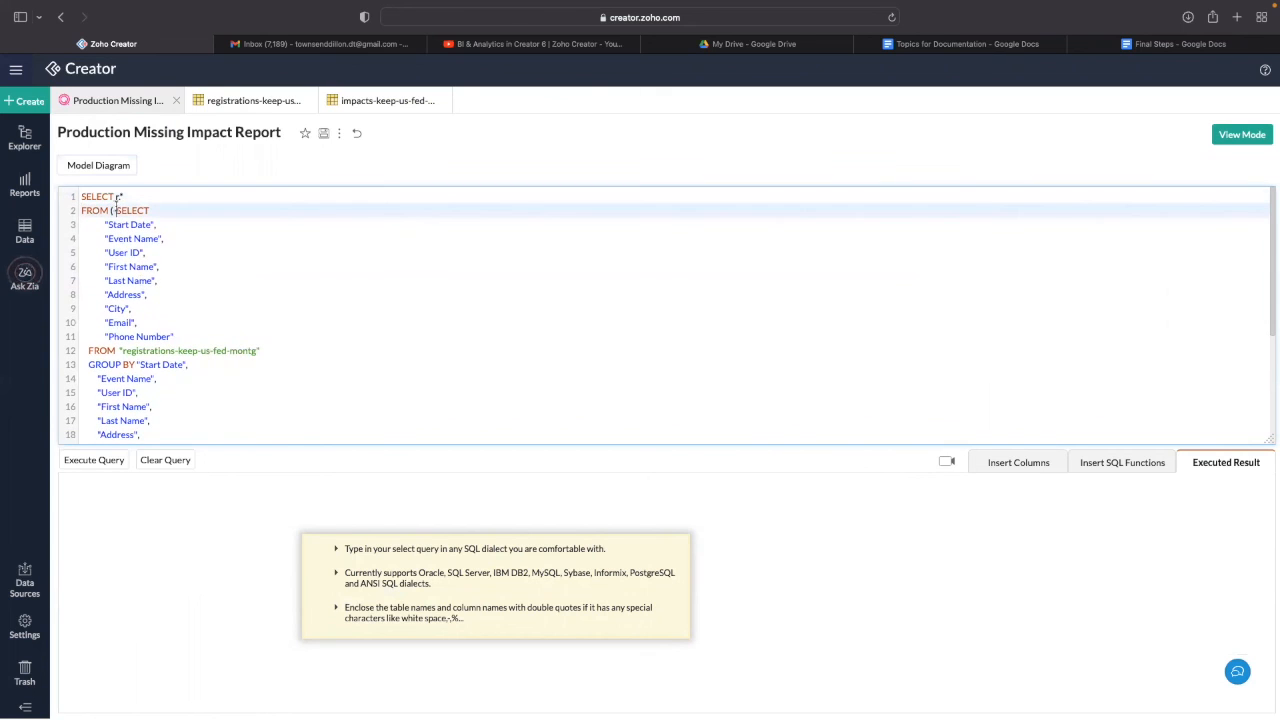
{"action": "left_click_drag", "start_coordinate": [104, 224], "coordinate": [181, 338]}
{"action": "scroll", "coordinate": [190, 347], "scroll_direction": "down", "scroll_amount": 1}
{"action": "scroll", "coordinate": [150, 335], "scroll_direction": "down", "scroll_amount": 1}
- Review the GROUP BY column list, then show registrations-keep-us-fed-montg's insertable columns
{"action": "left_click_drag", "start_coordinate": [97, 316], "coordinate": [186, 412]}
{"action": "scroll", "coordinate": [159, 334], "scroll_direction": "up", "scroll_amount": 2}
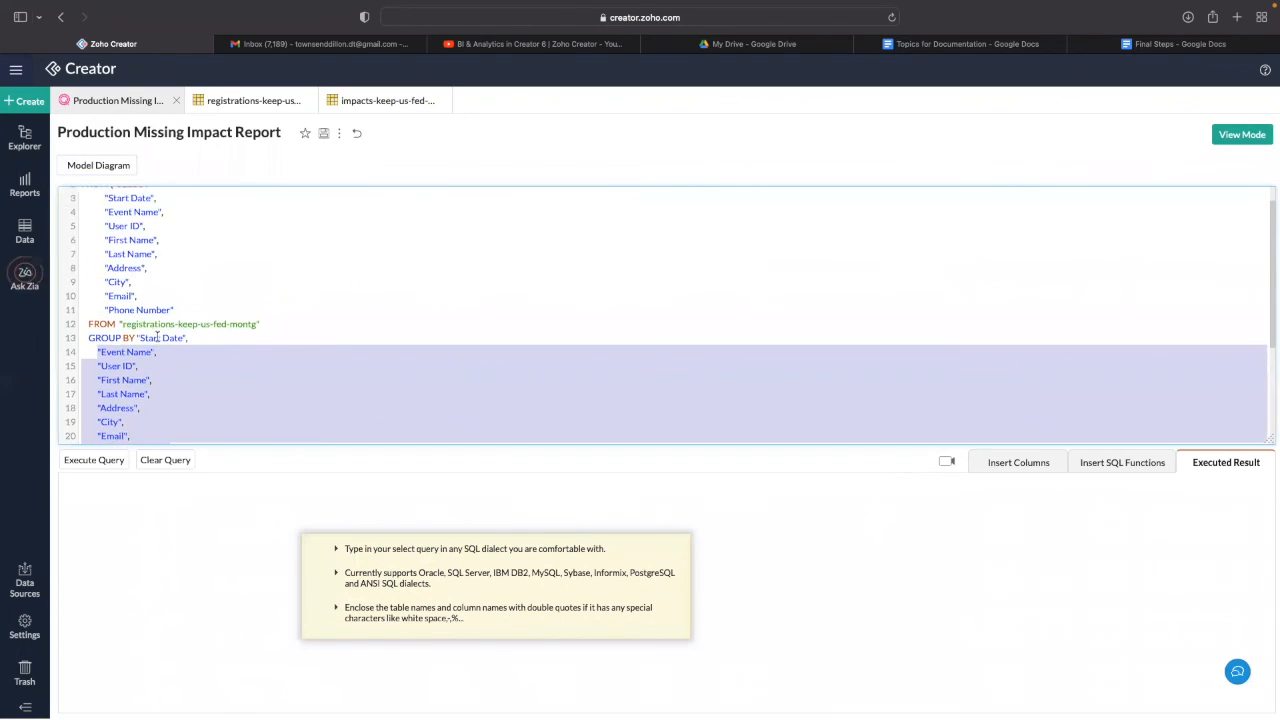
{"action": "scroll", "coordinate": [150, 300], "scroll_direction": "down", "scroll_amount": 2}
{"action": "scroll", "coordinate": [147, 270], "scroll_direction": "up", "scroll_amount": 2}
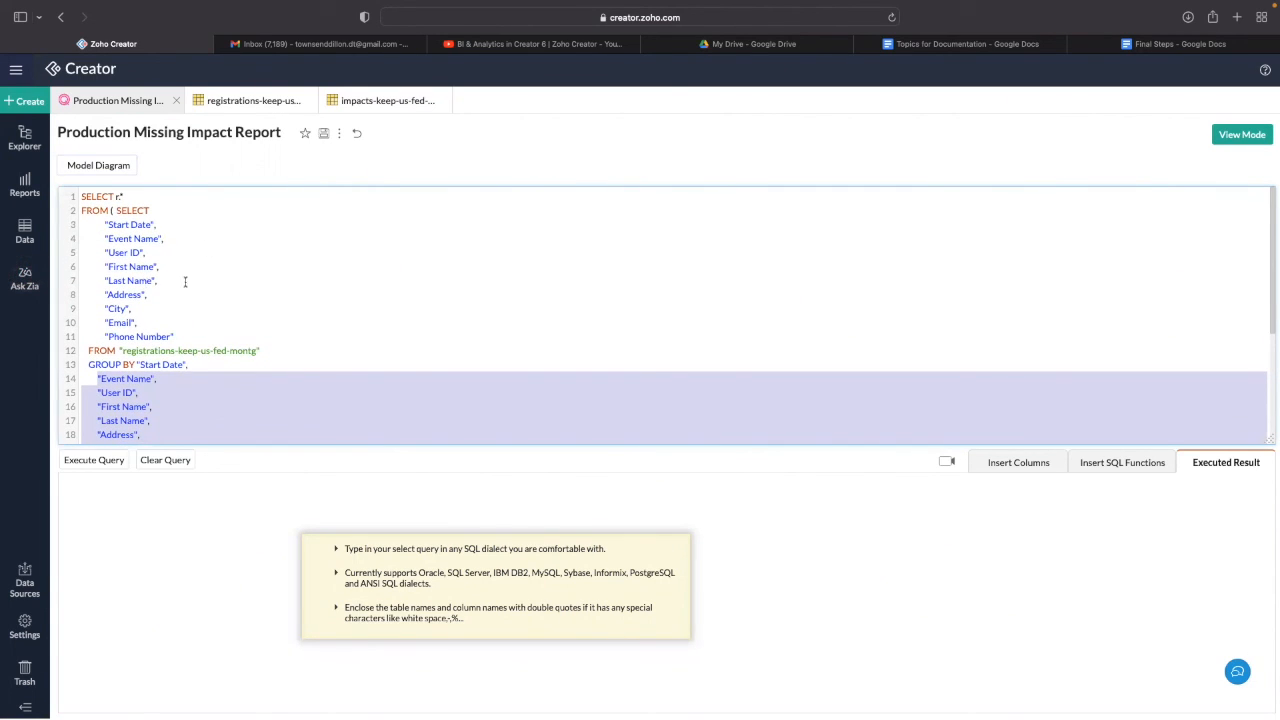
{"action": "left_click", "coordinate": [284, 311]}
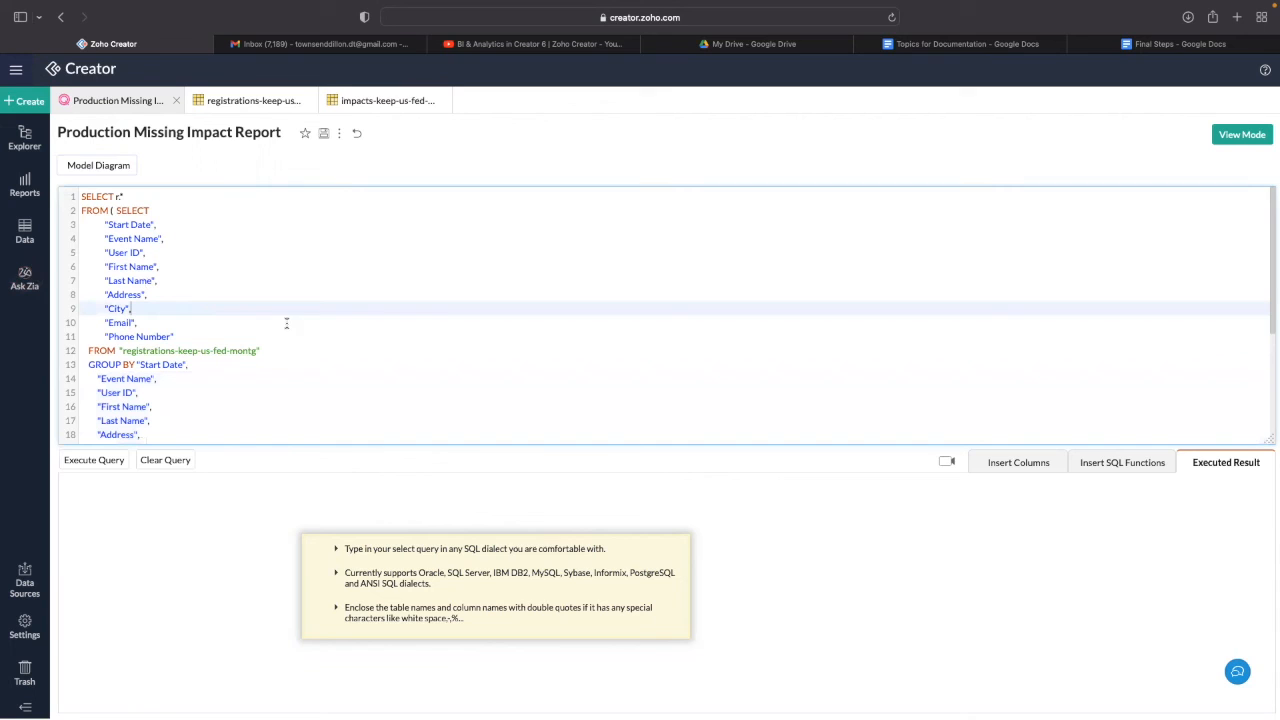
{"action": "left_click", "coordinate": [1020, 466]}
{"action": "scroll", "coordinate": [124, 351], "scroll_direction": "down", "scroll_amount": 2}
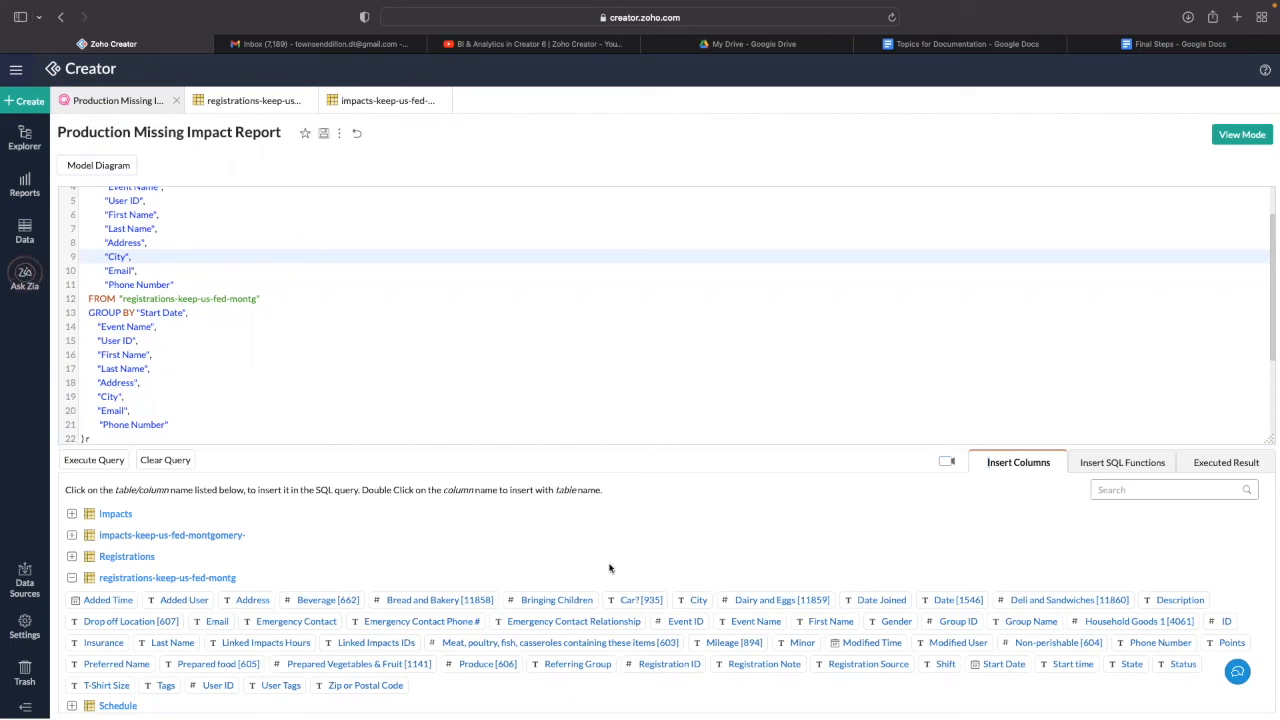
- Add State to the SELECT list after Phone Number
{"action": "left_click", "coordinate": [71, 580]}
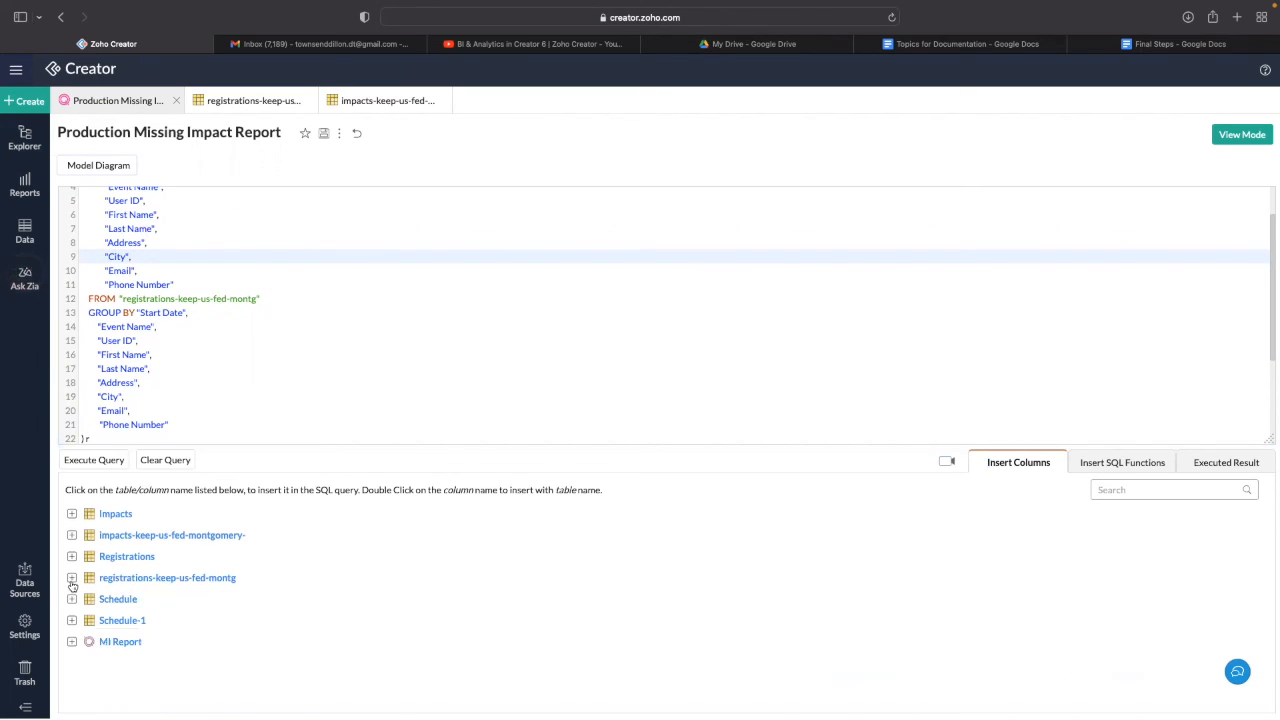
{"action": "left_click", "coordinate": [72, 579]}
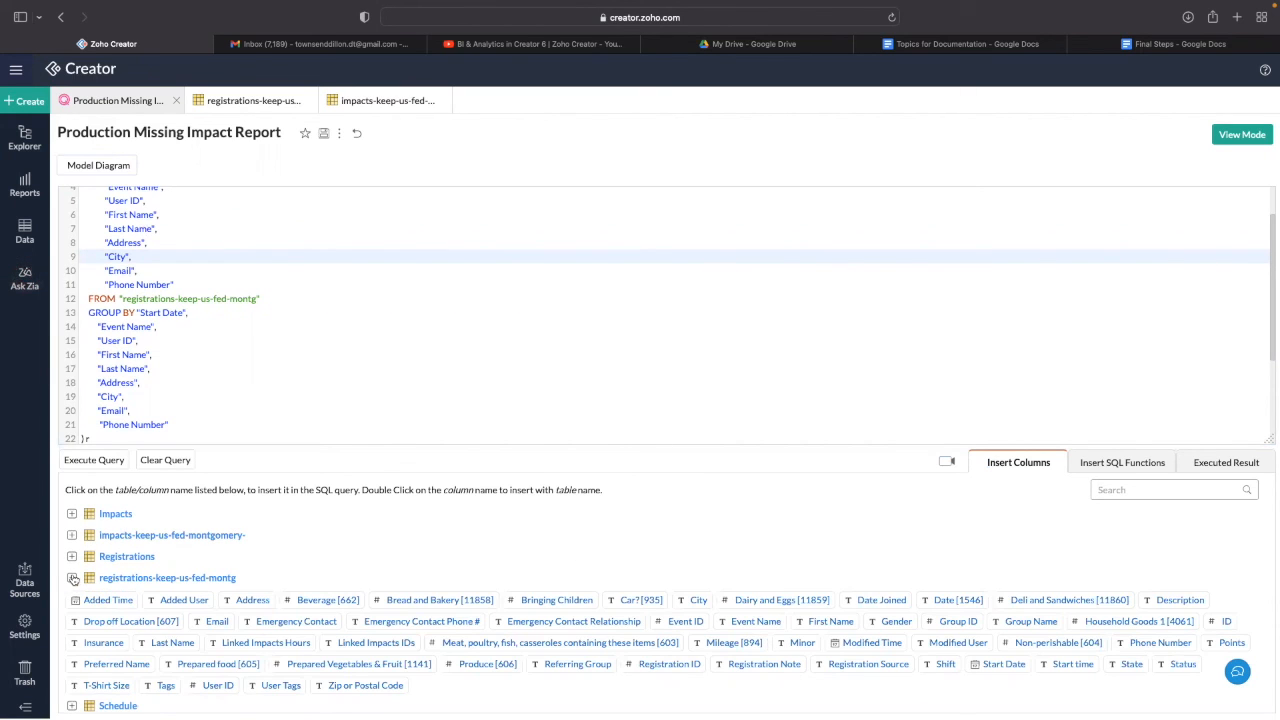
{"action": "scroll", "coordinate": [210, 672], "scroll_direction": "down", "scroll_amount": 1}
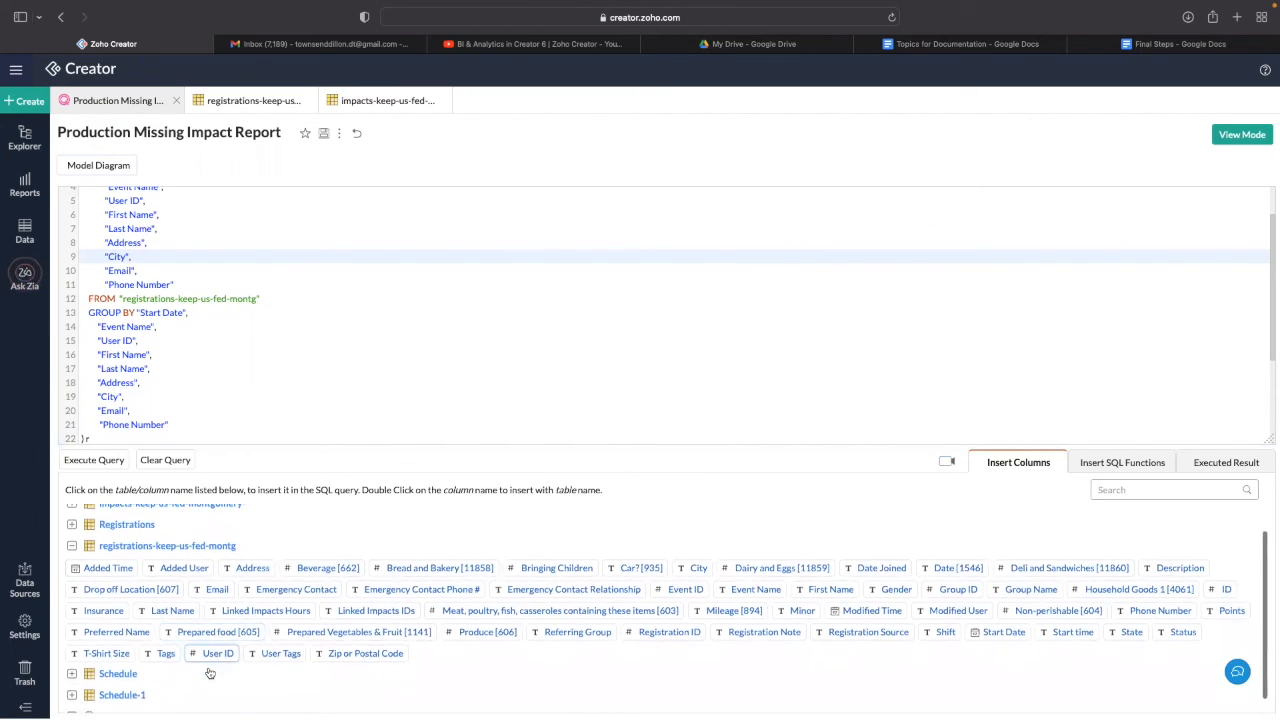
{"action": "scroll", "coordinate": [210, 673], "scroll_direction": "down", "scroll_amount": 1}
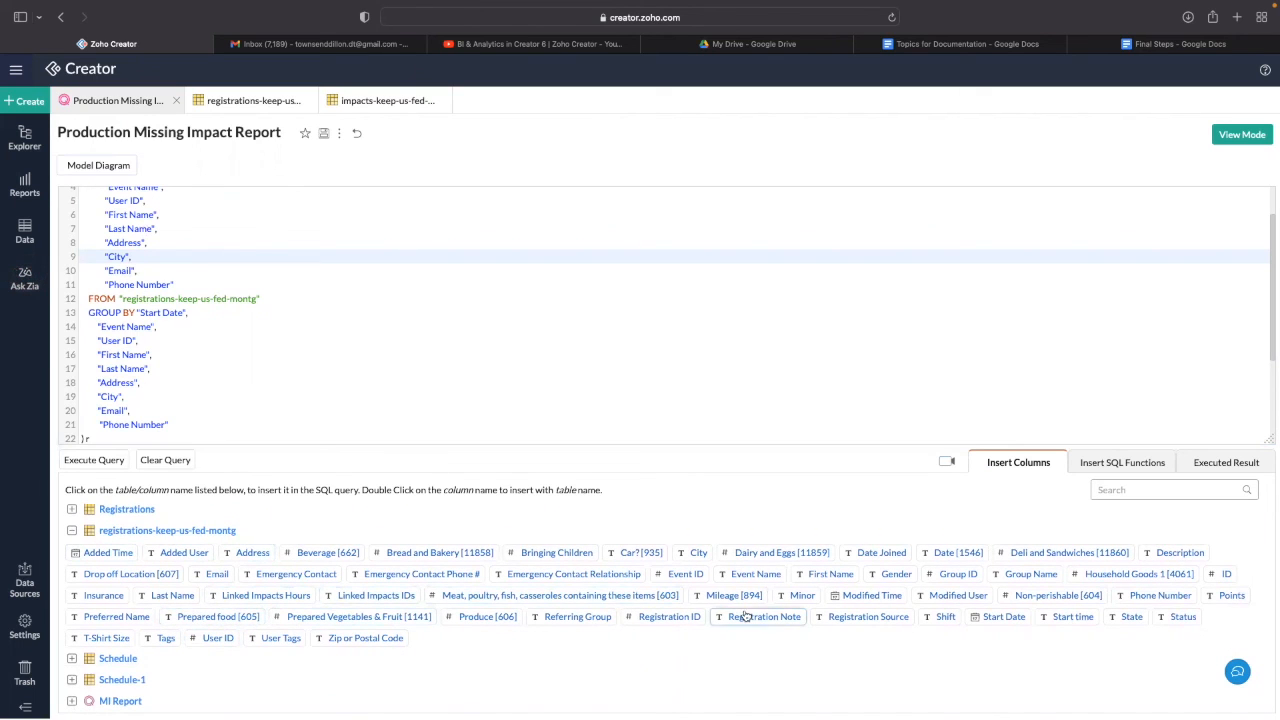
{"action": "left_click", "coordinate": [185, 287]}
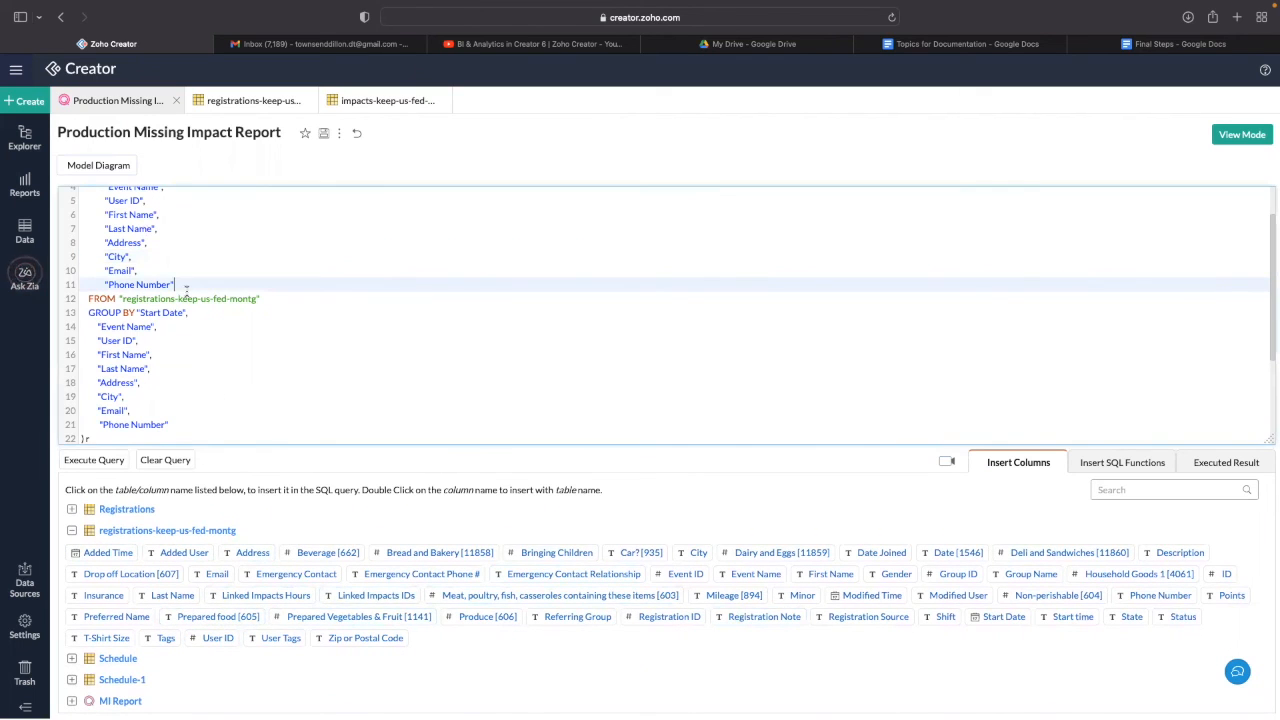
{"action": "type", "text": ","}
{"action": "key", "text": "Return"}
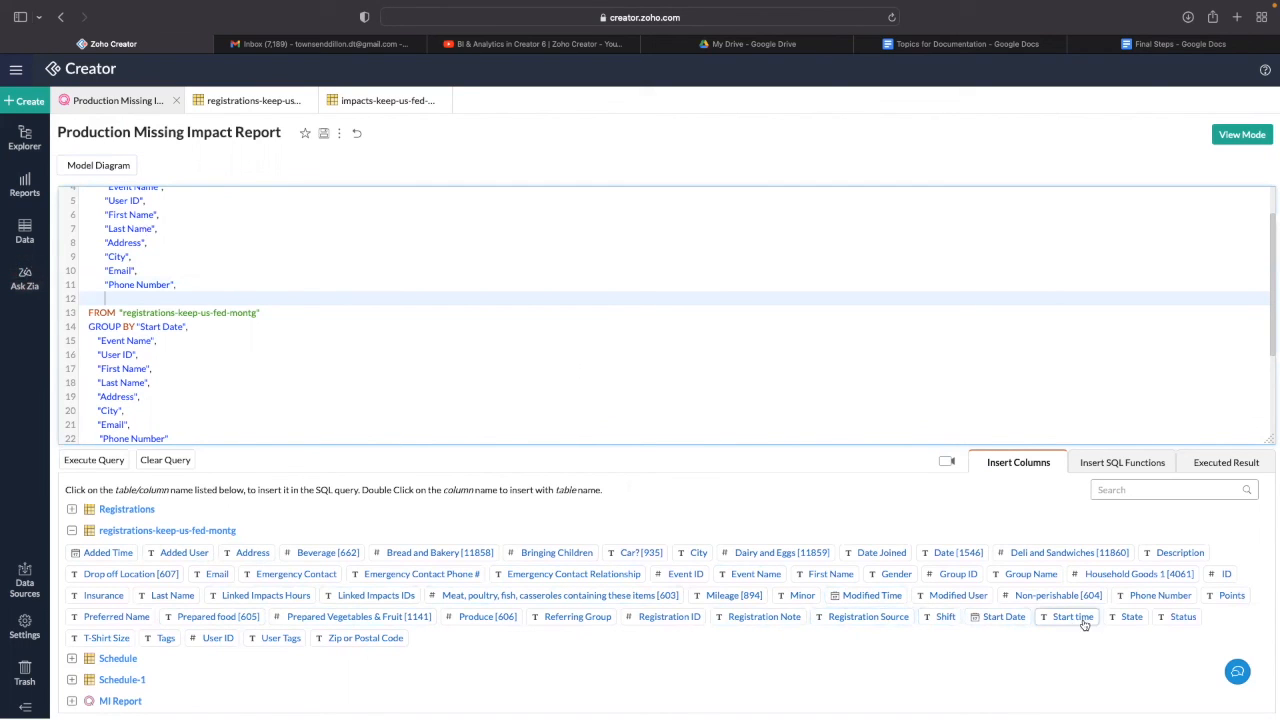
{"action": "left_click", "coordinate": [1128, 617]}
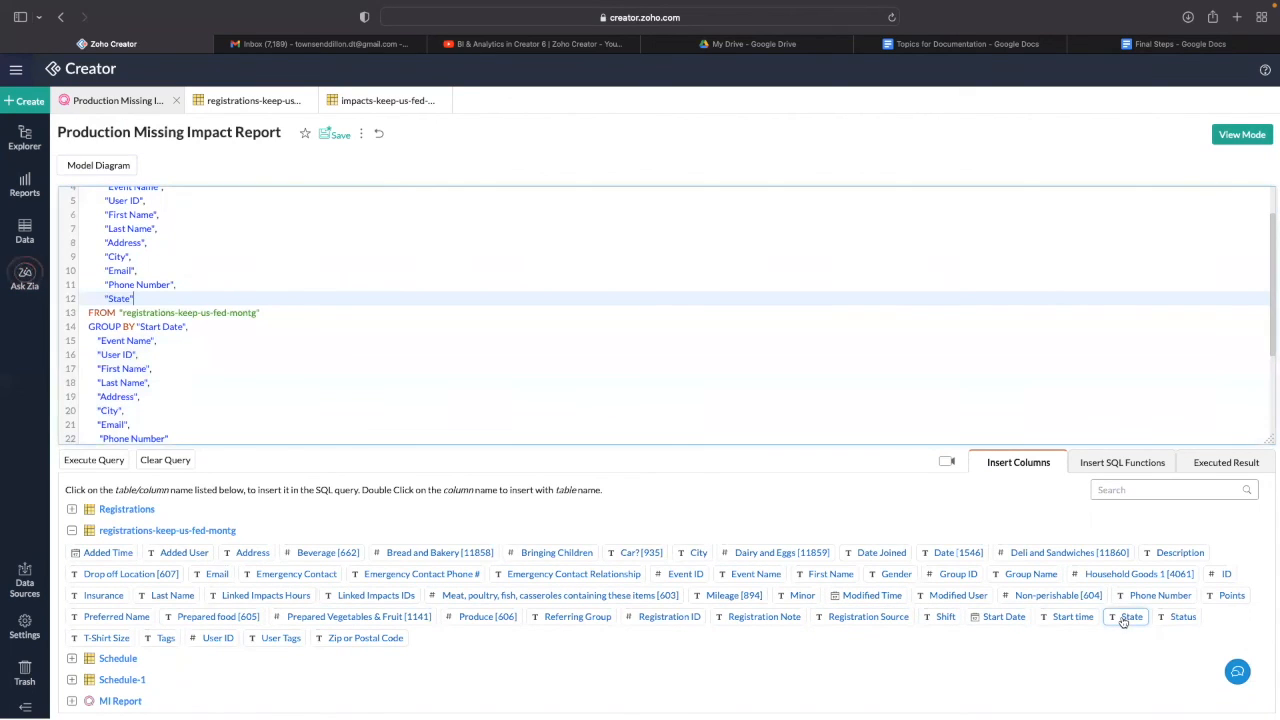
- Add State to the GROUP BY list after Phone Number
{"action": "left_click_drag", "start_coordinate": [105, 298], "coordinate": [151, 299]}
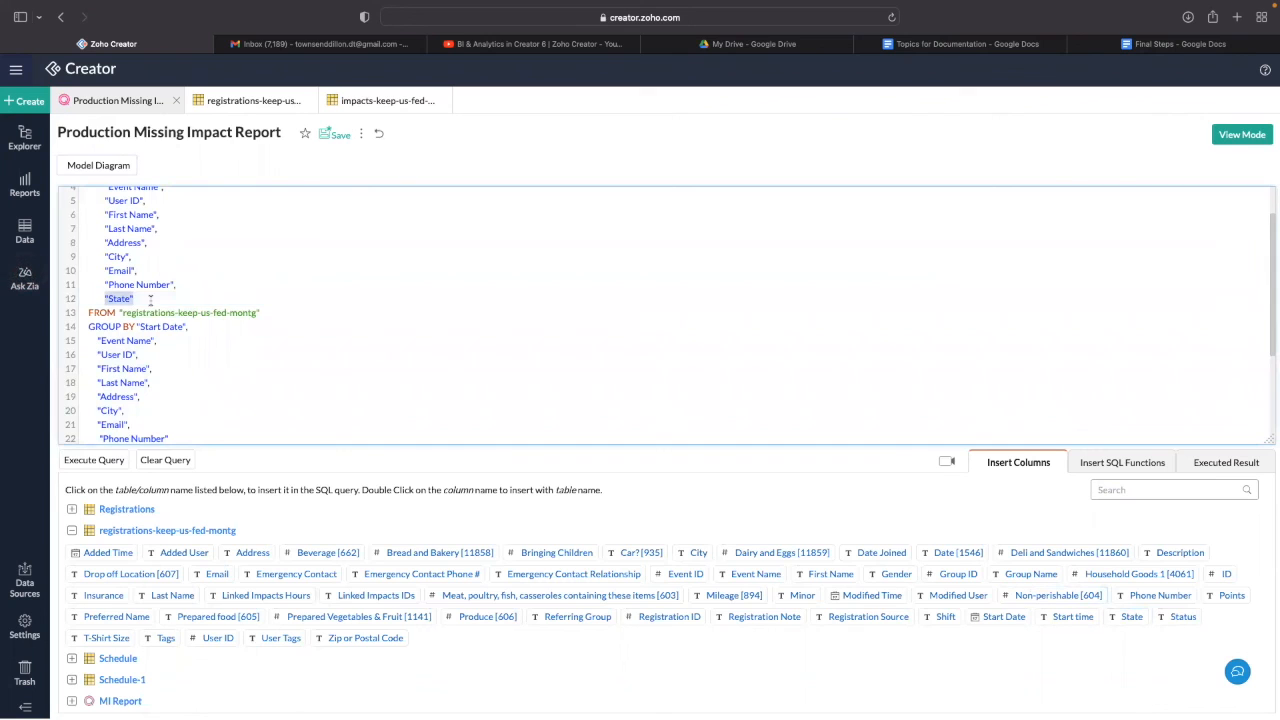
{"action": "scroll", "coordinate": [210, 374], "scroll_direction": "down", "scroll_amount": 2}
{"action": "left_click", "coordinate": [182, 393]}
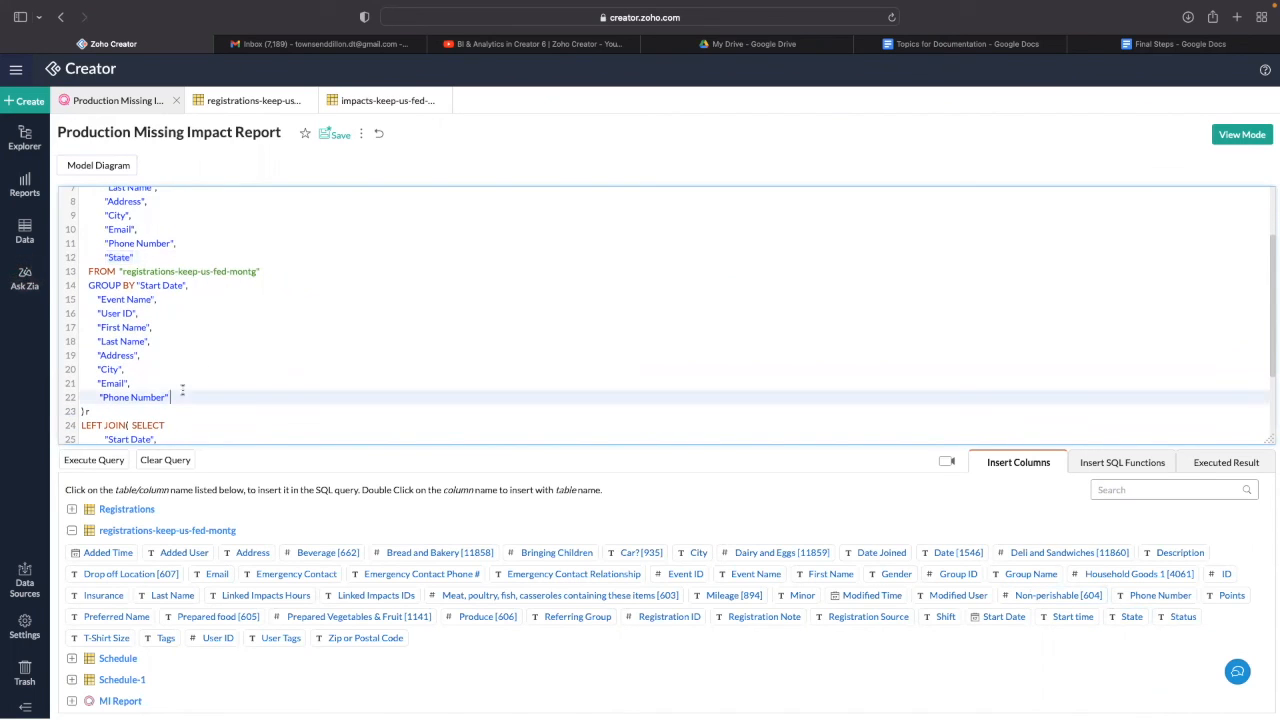
{"action": "key", "text": "Return"}
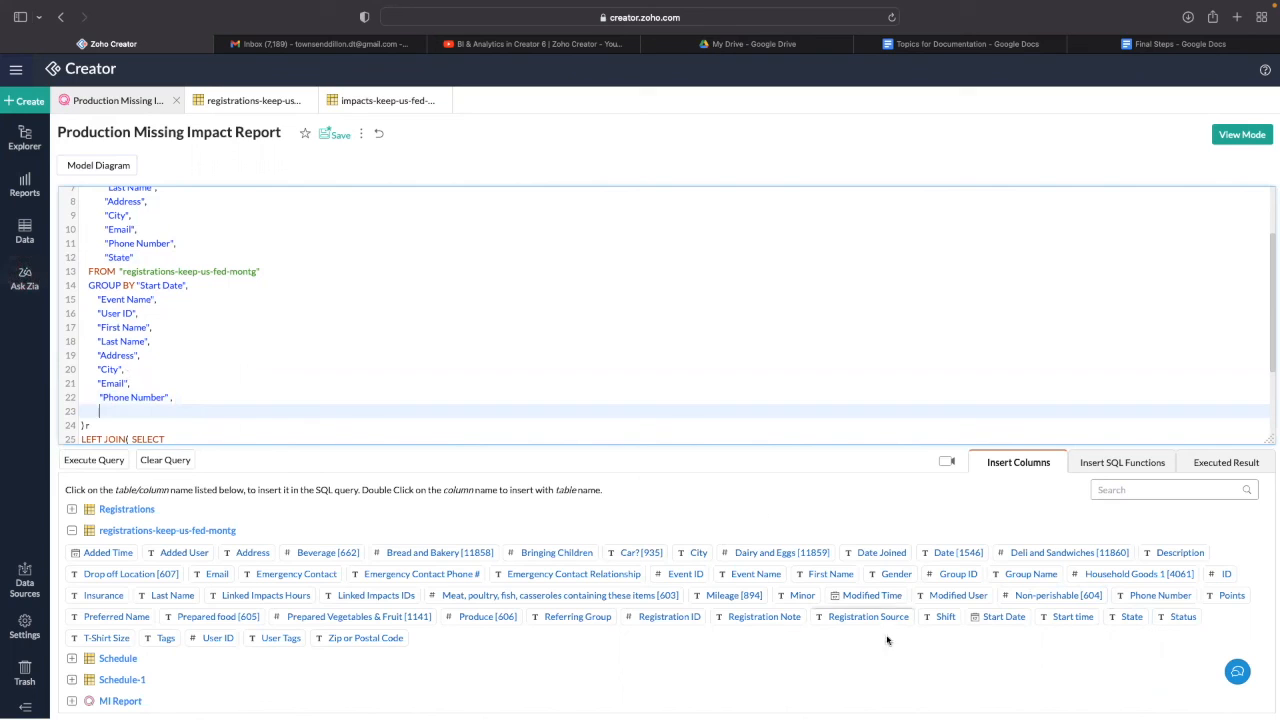
{"action": "left_click", "coordinate": [1128, 617]}
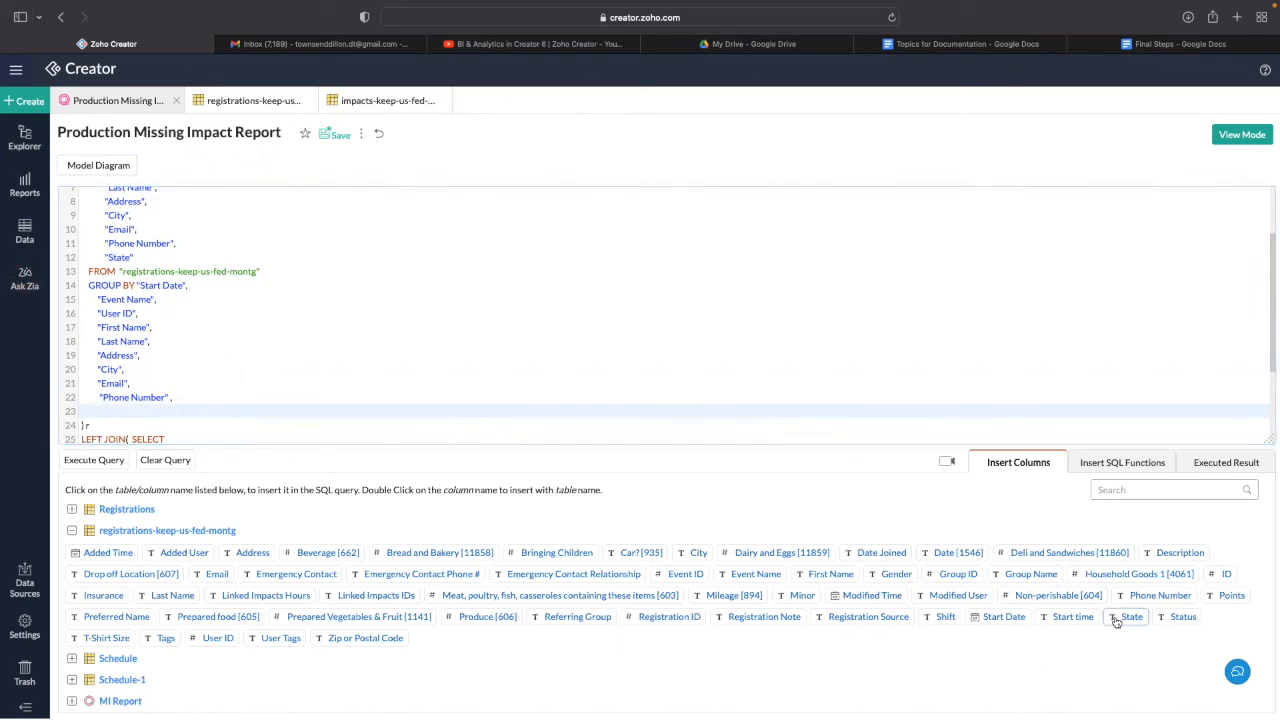
- Save the query and view the 52-row results with the new State column
{"action": "left_click", "coordinate": [333, 136]}
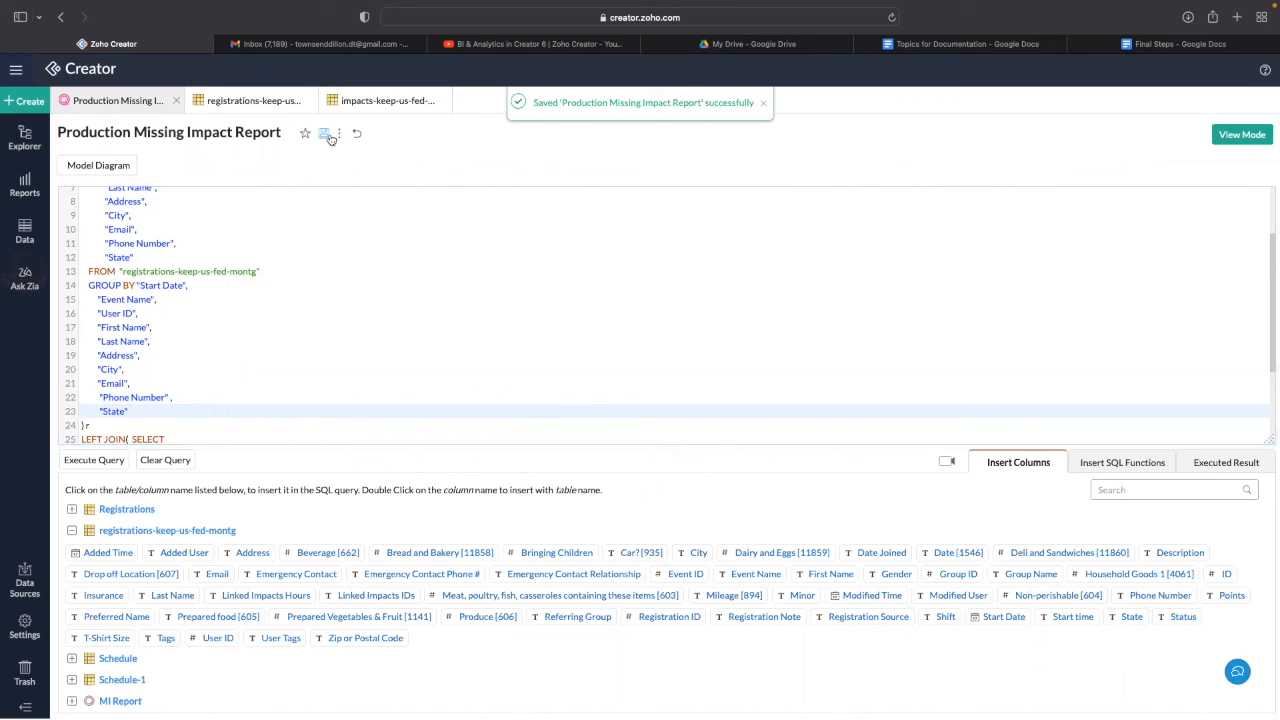
{"action": "left_click", "coordinate": [1232, 140]}
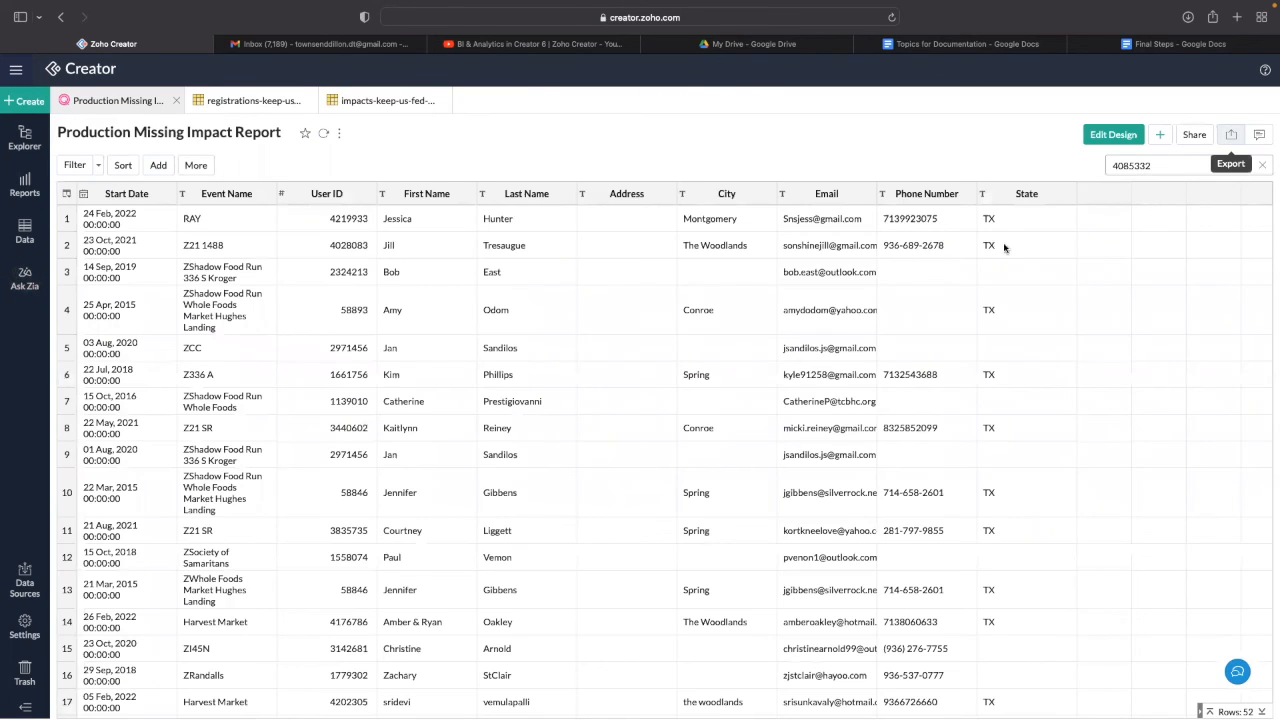
{"action": "scroll", "coordinate": [1004, 260], "scroll_direction": "down", "scroll_amount": 10}
{"action": "scroll", "coordinate": [1004, 274], "scroll_direction": "up", "scroll_amount": 10}
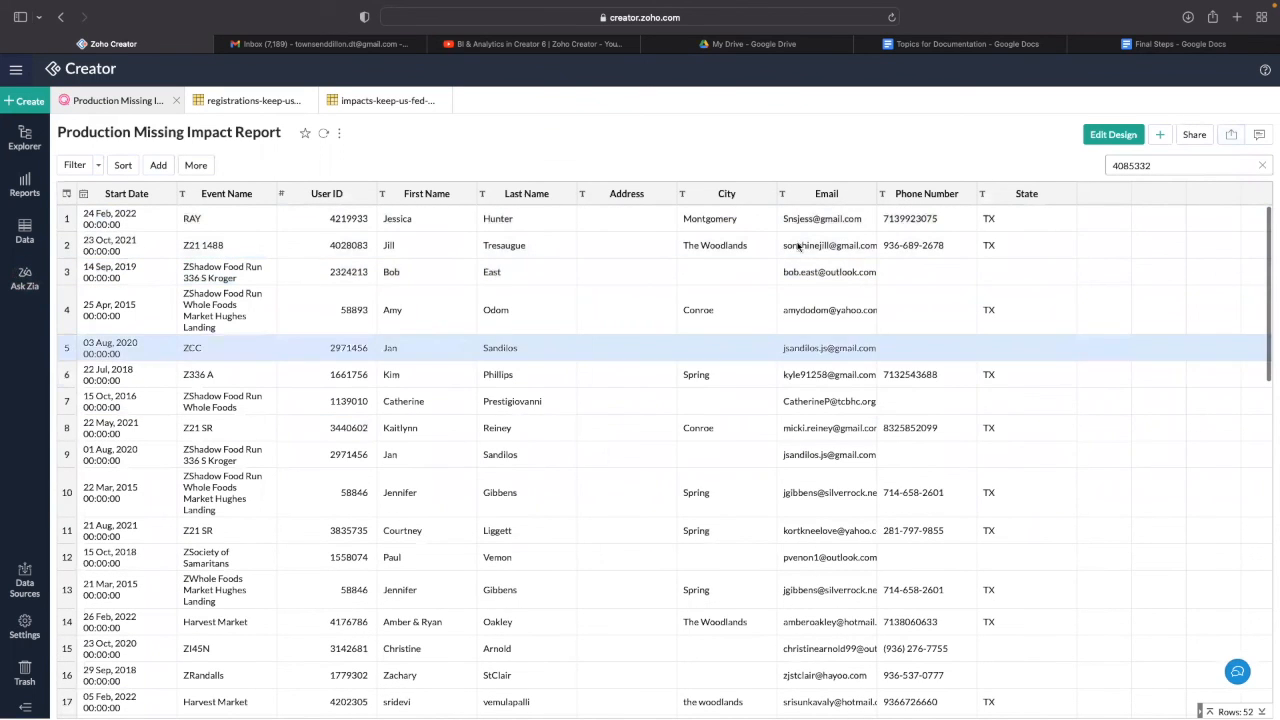